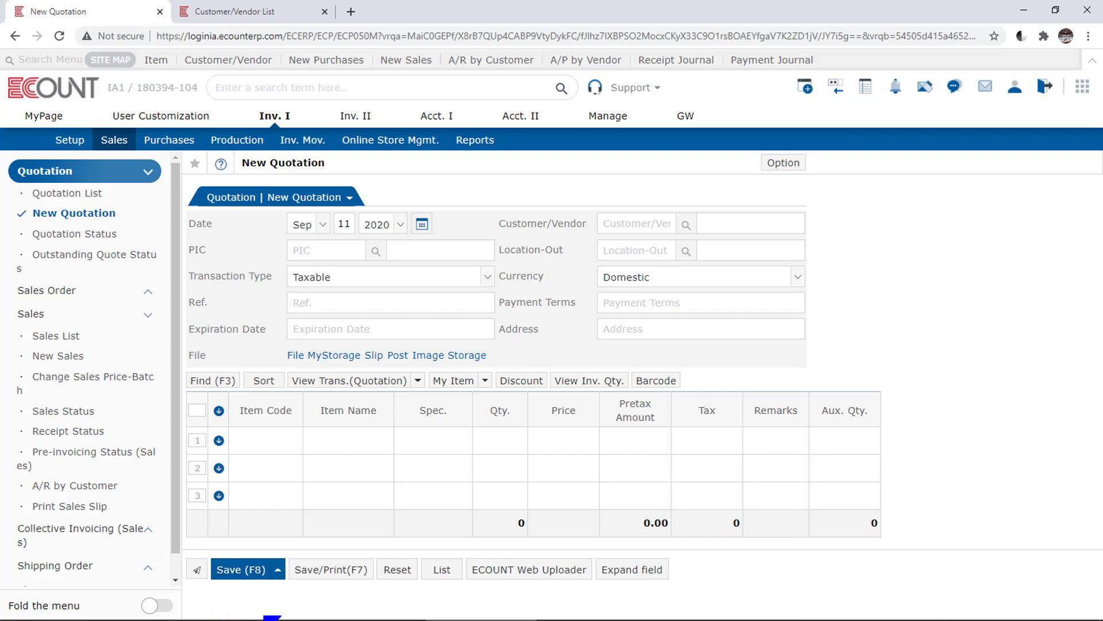
Open the ECOUNT Web Uploader for quotations, examine its upload columns, and close it without entering data.
click(541, 570)
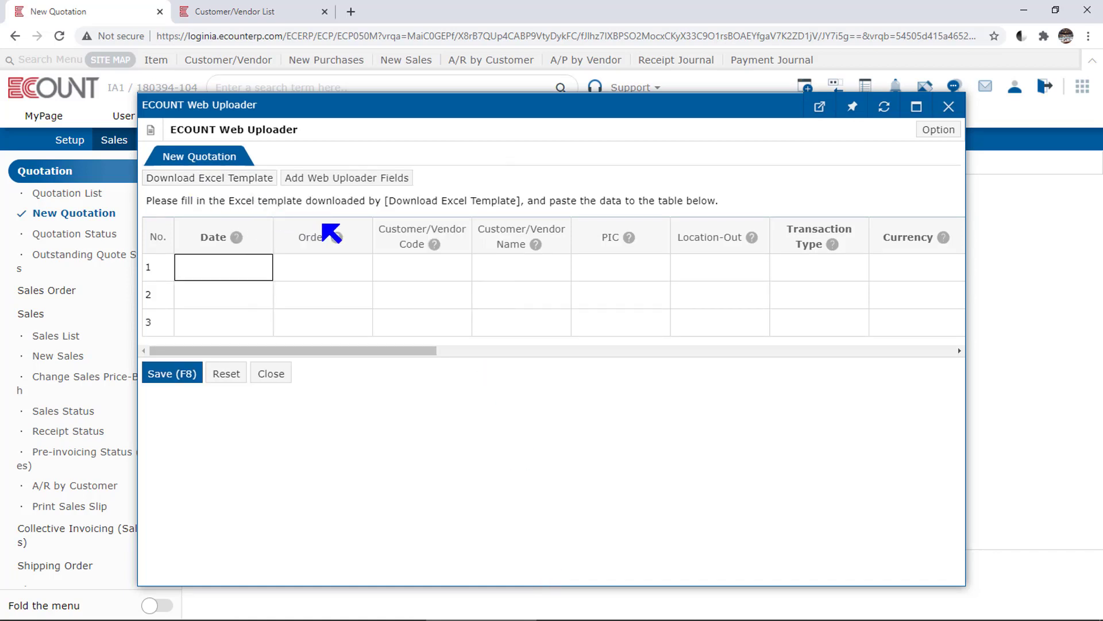
mouse_move(335, 238)
mouse_move(434, 244)
click(215, 267)
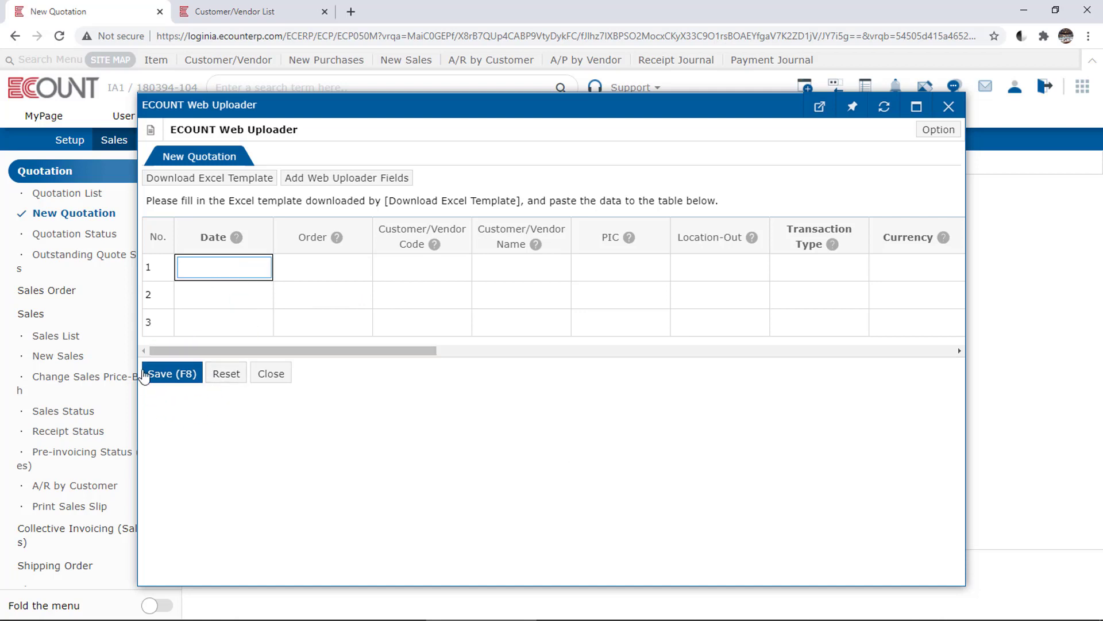
click(195, 398)
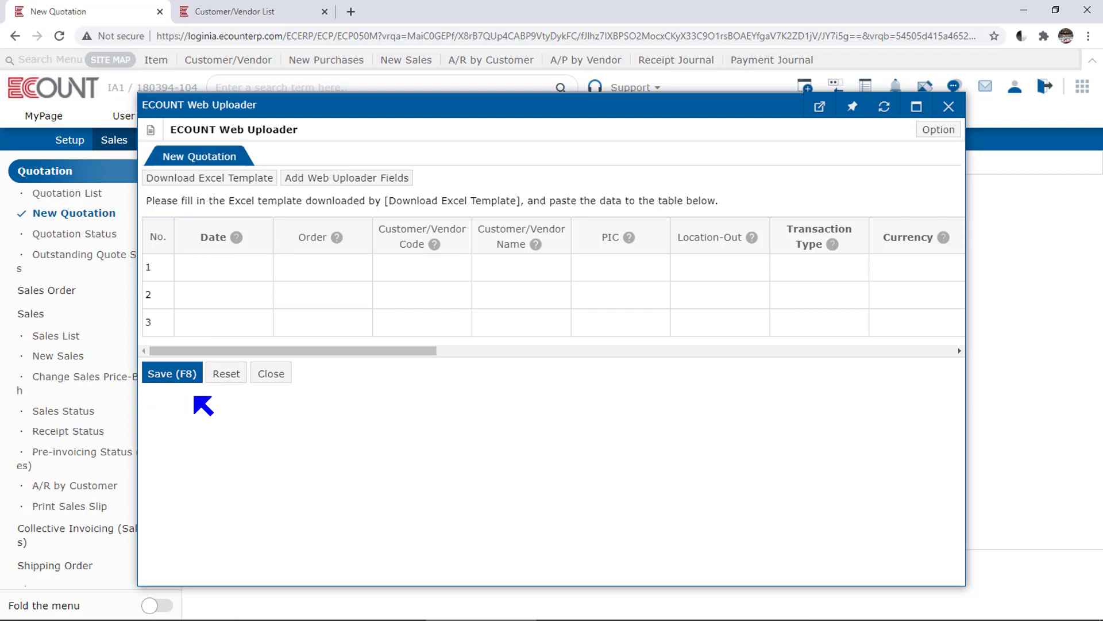
click(266, 375)
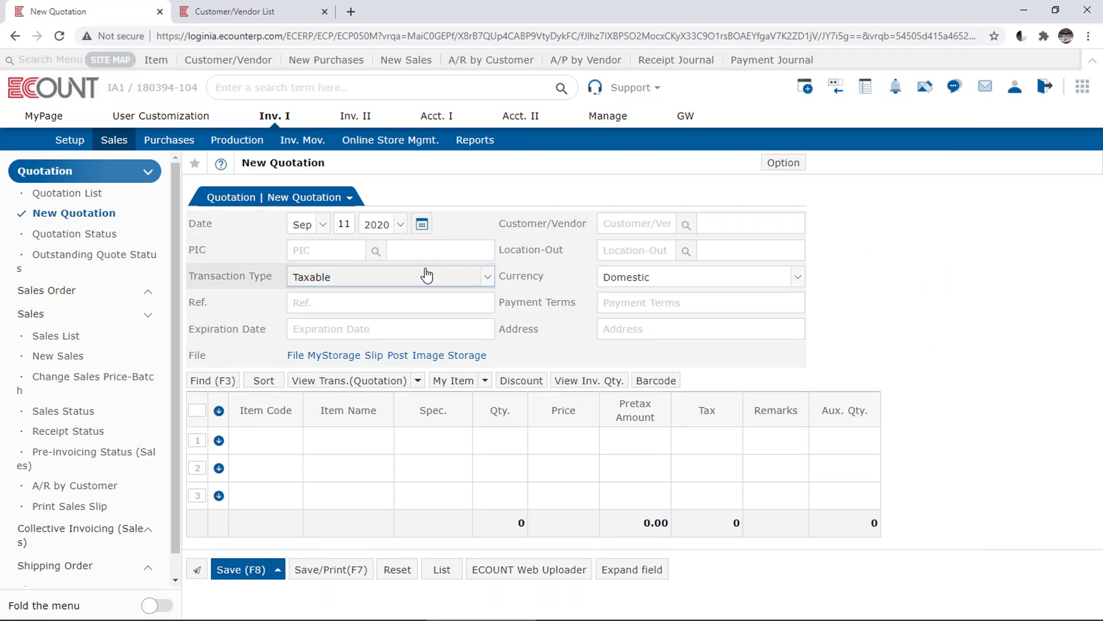
Check the quotation date calendar and set the quotation's customer to Day Cafe by searching for "day c".
click(424, 227)
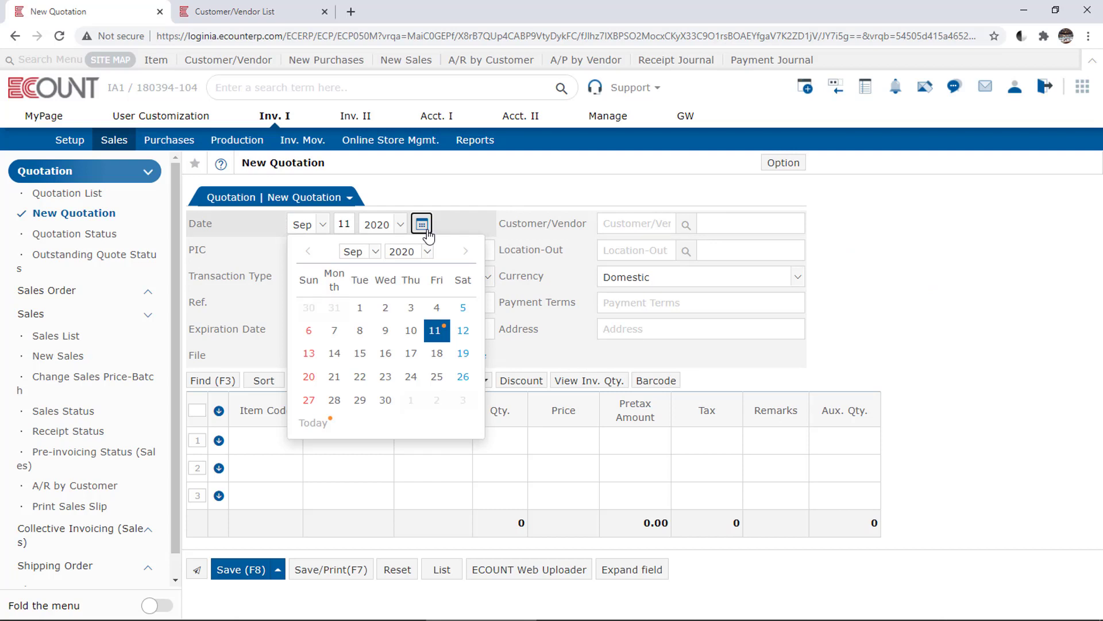
click(649, 223)
text(day c)
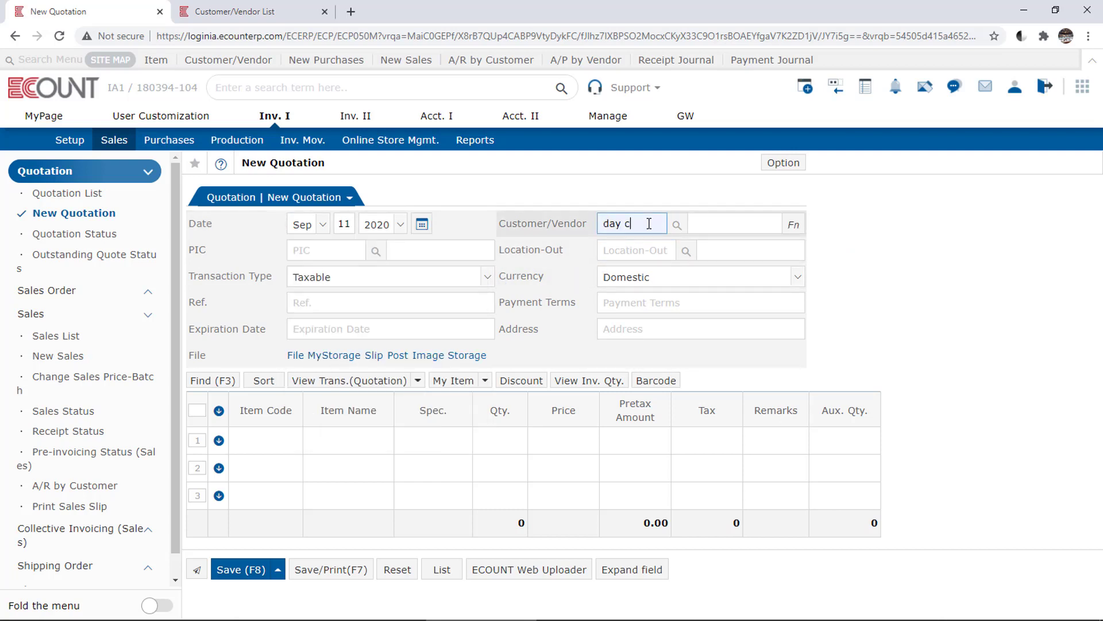
key(Return)
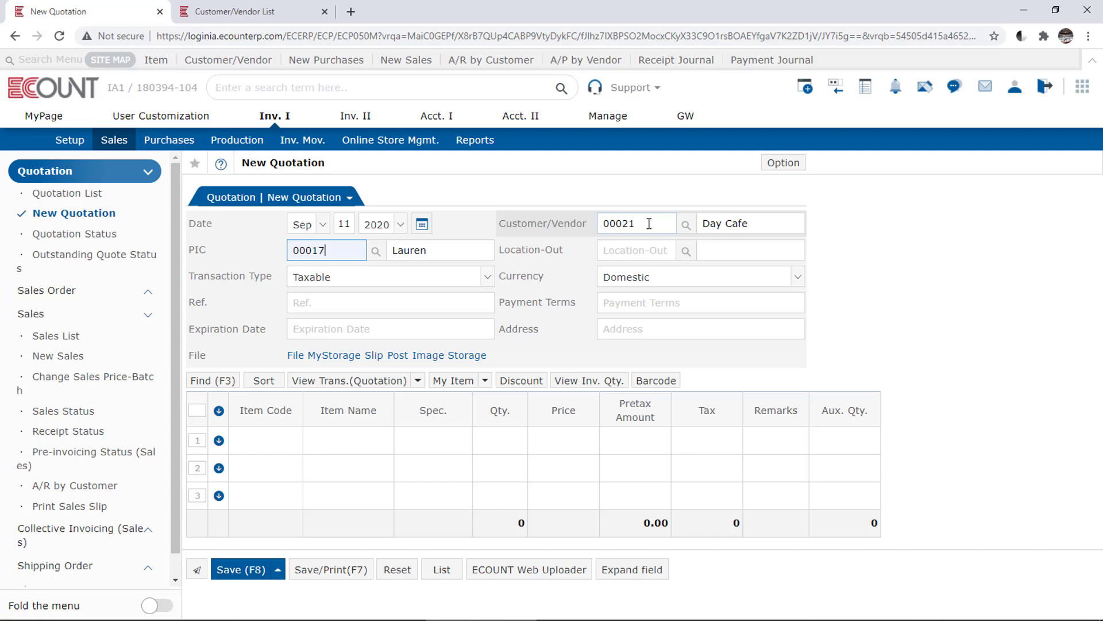
Check the PIC assigned to Day Cafe in its customer/vendor record, then return to the new quotation.
click(265, 248)
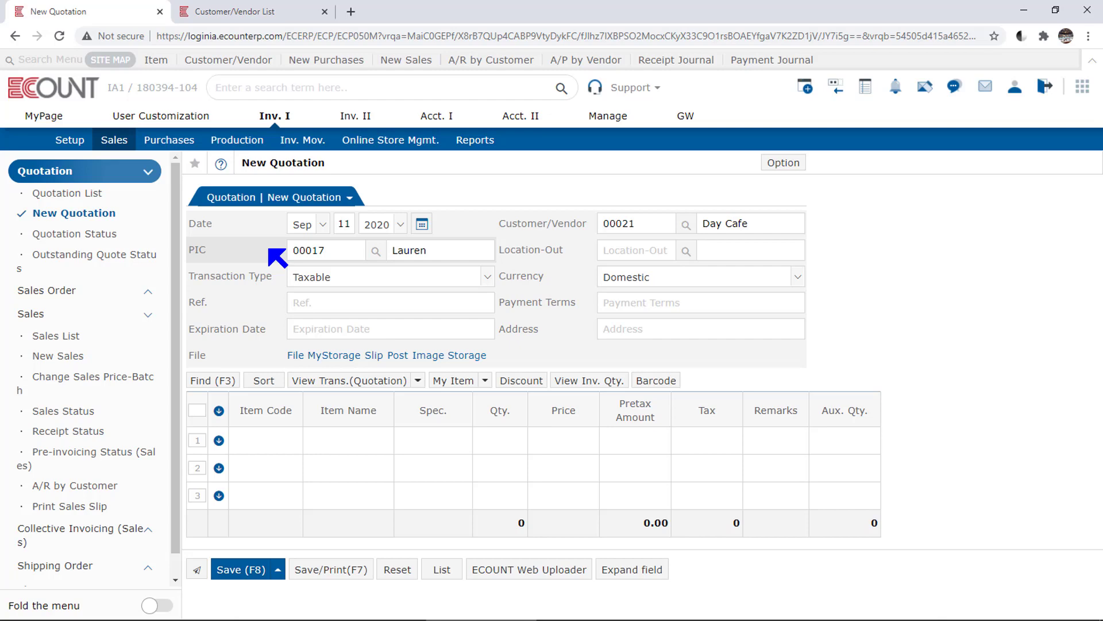
click(290, 2)
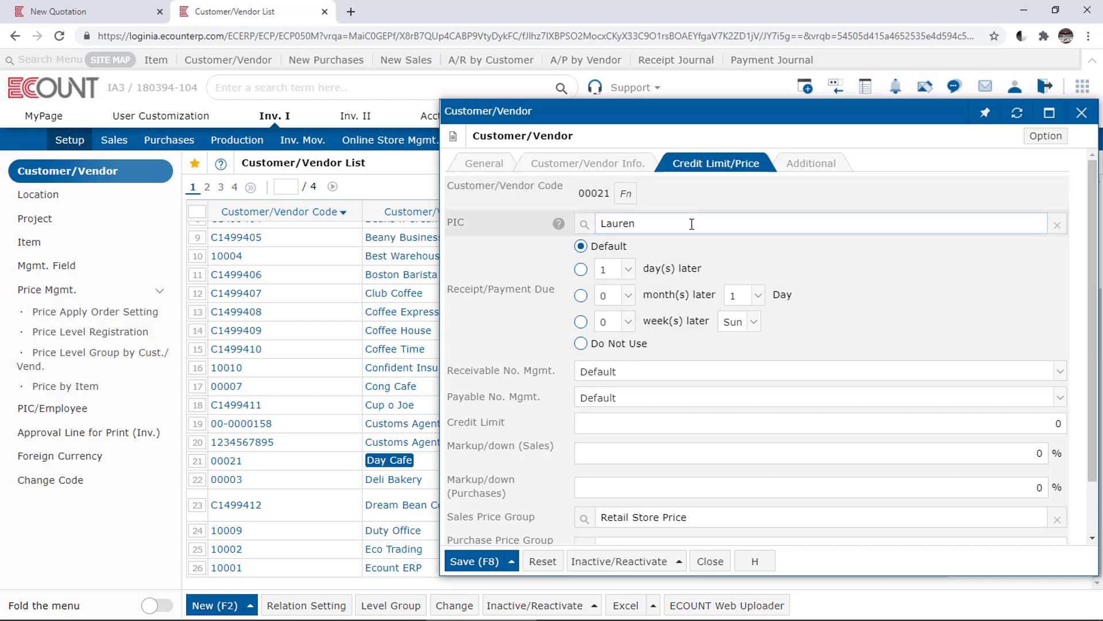
click(78, 12)
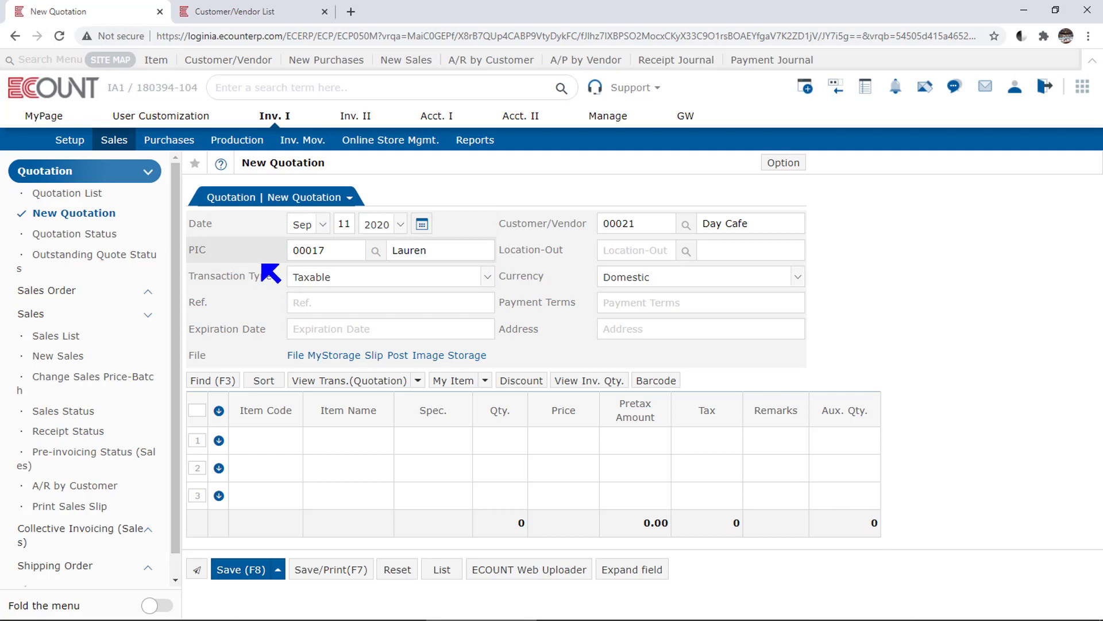
Replace the quotation's PIC by entering another employee's name.
click(336, 252)
text(kay)
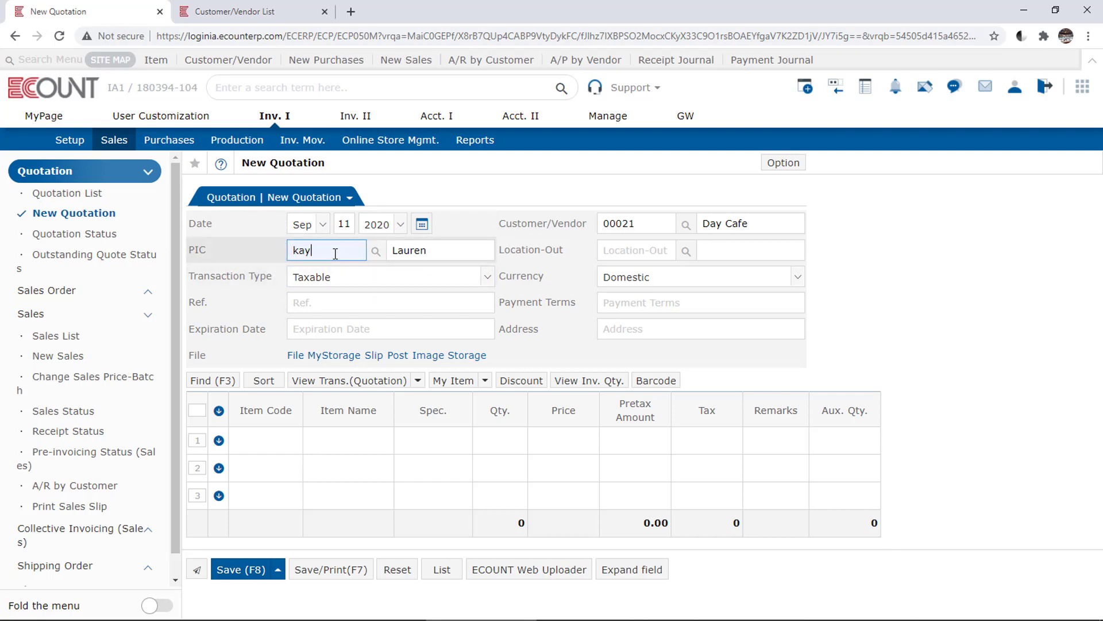
key(Return)
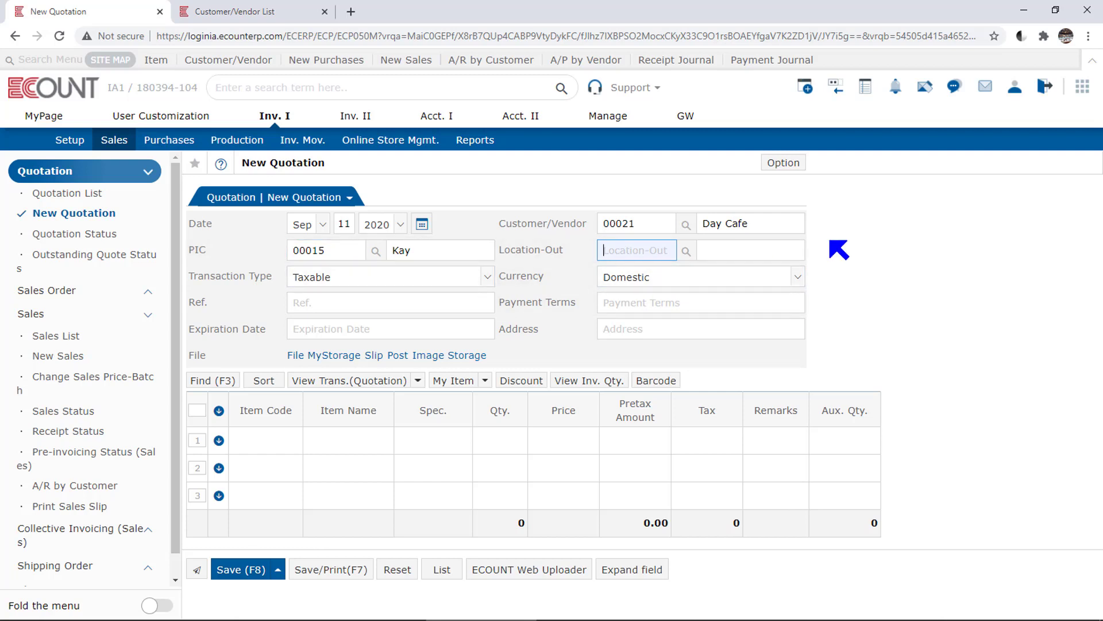
View the receivable status of Day Cafe from the quotation's customer field and close the report.
click(741, 229)
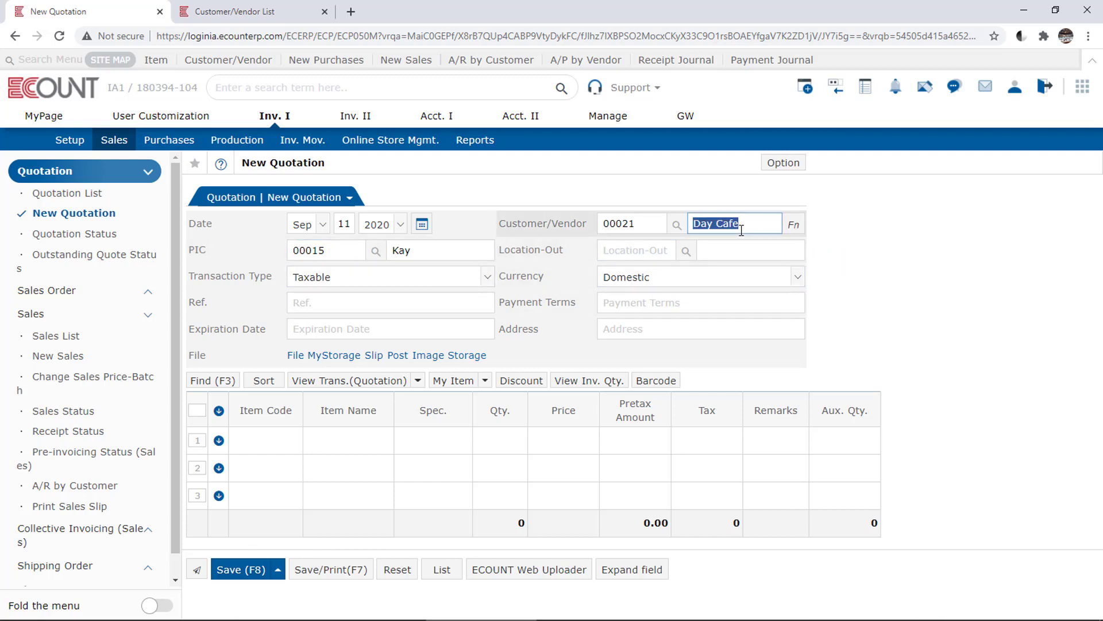
click(794, 225)
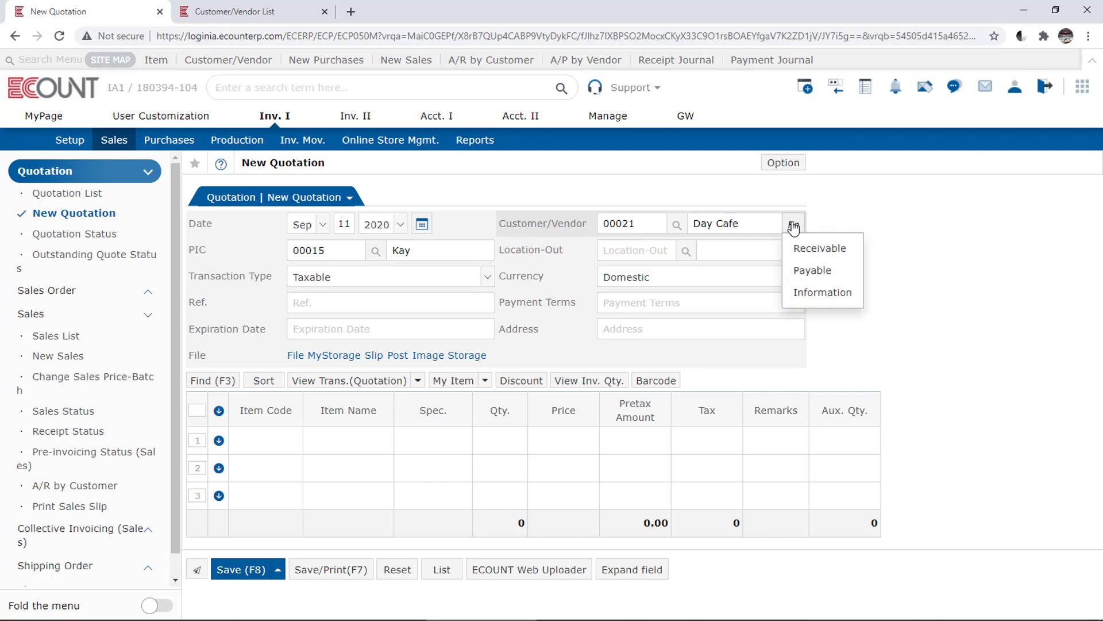
click(839, 249)
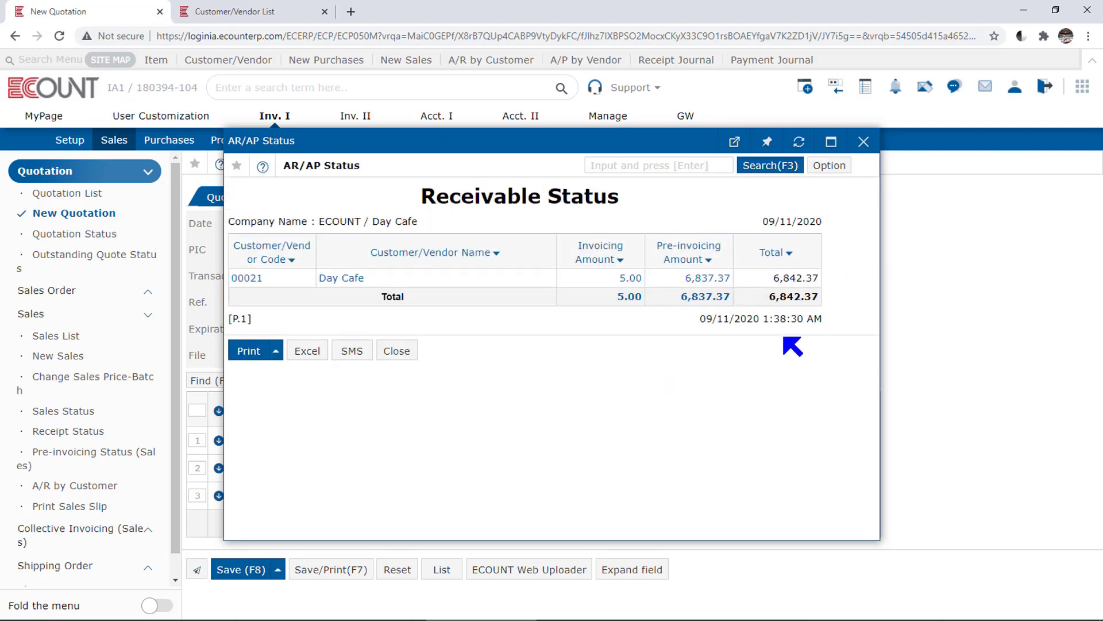
click(864, 142)
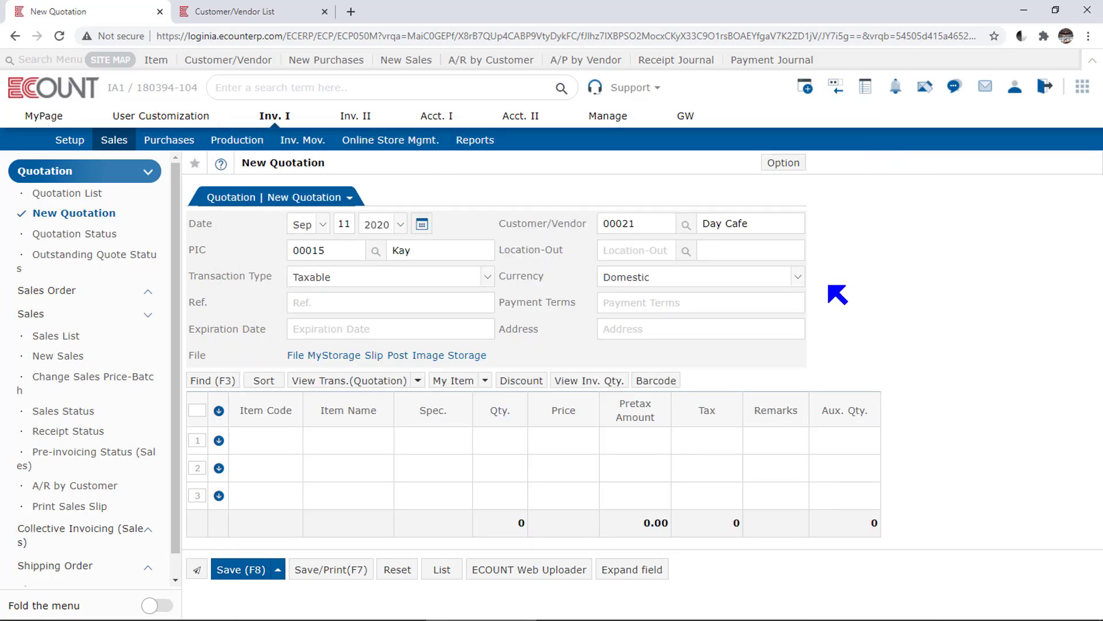
Set the quotation's outgoing location to 100, Headquarter W/H.
click(640, 256)
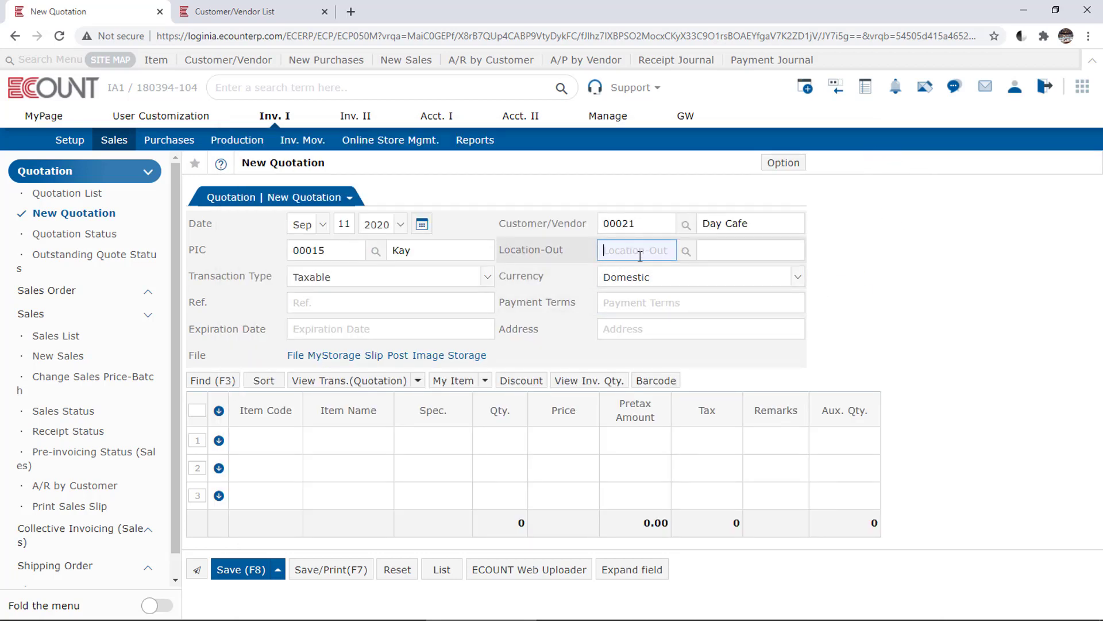
text(100)
key(Return)
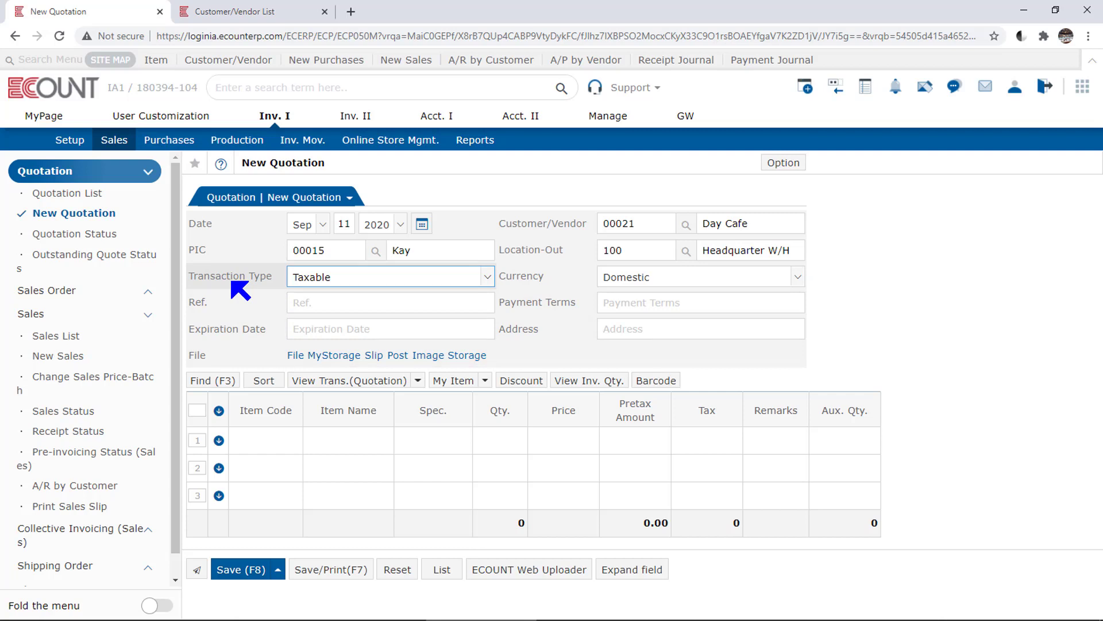
Review the available transaction types and currencies for the quotation without changing either setting.
click(370, 278)
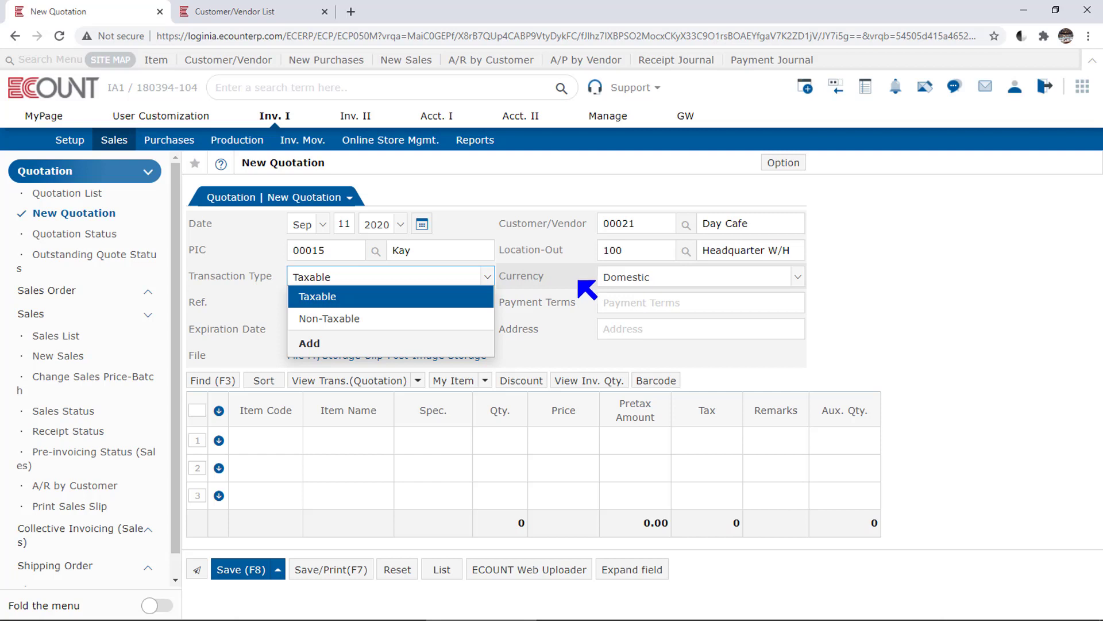
click(616, 282)
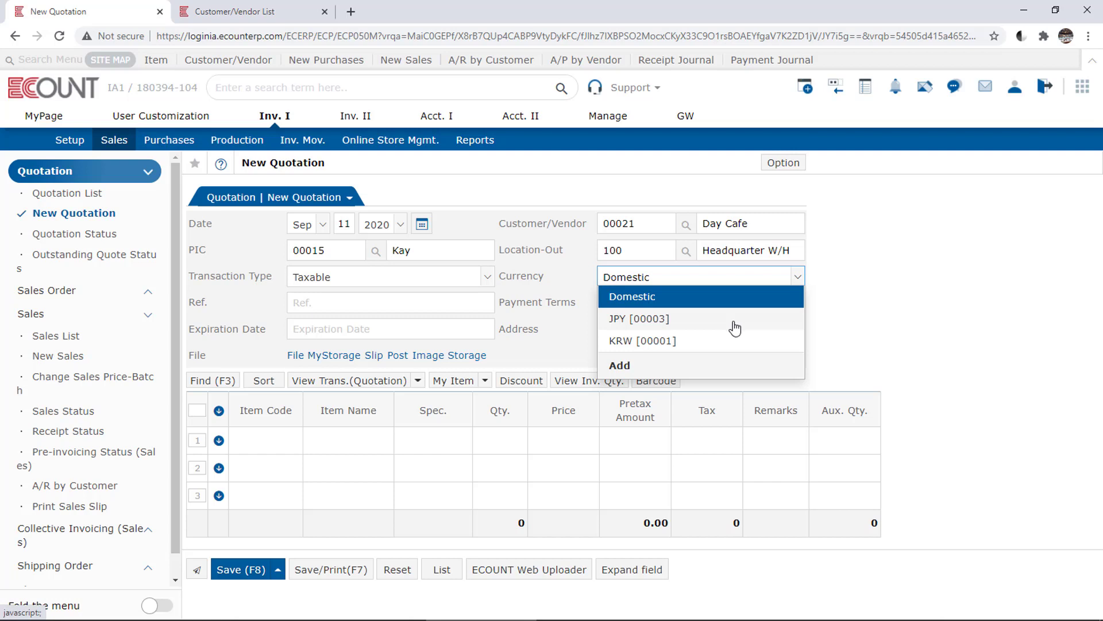
click(227, 305)
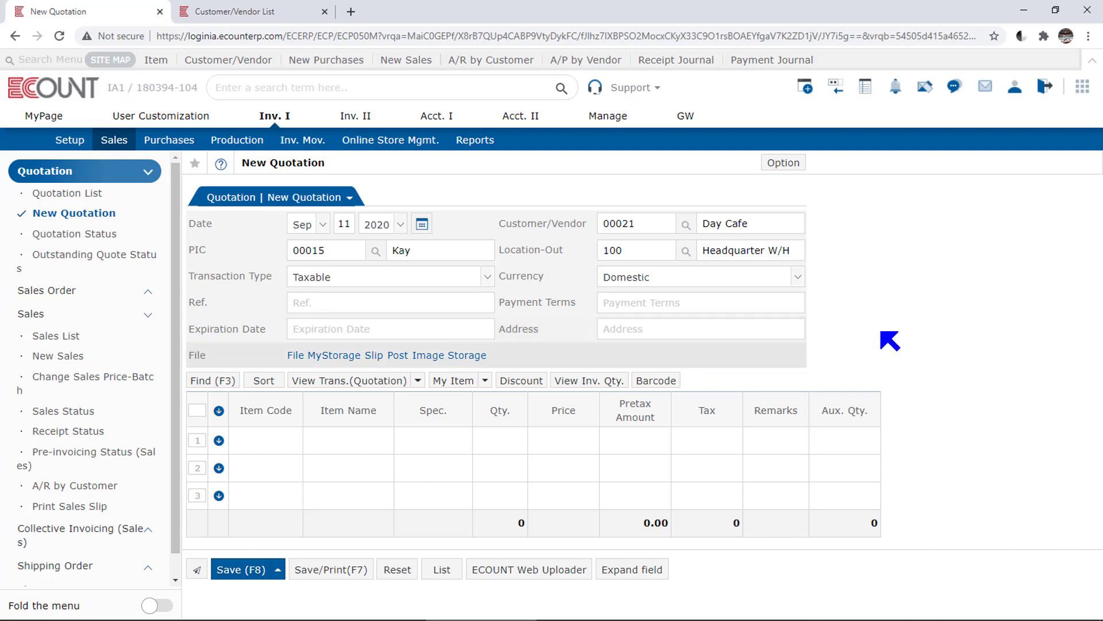
Add the Text Type1 field below the File field in the default New Quotation input screen template.
click(778, 165)
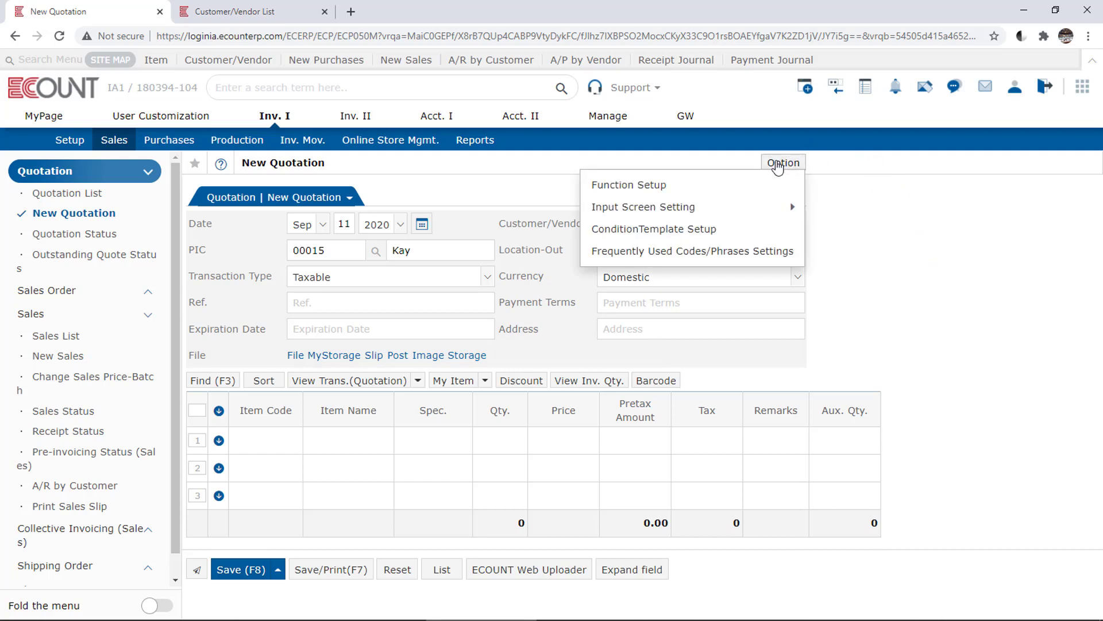
mouse_move(750, 212)
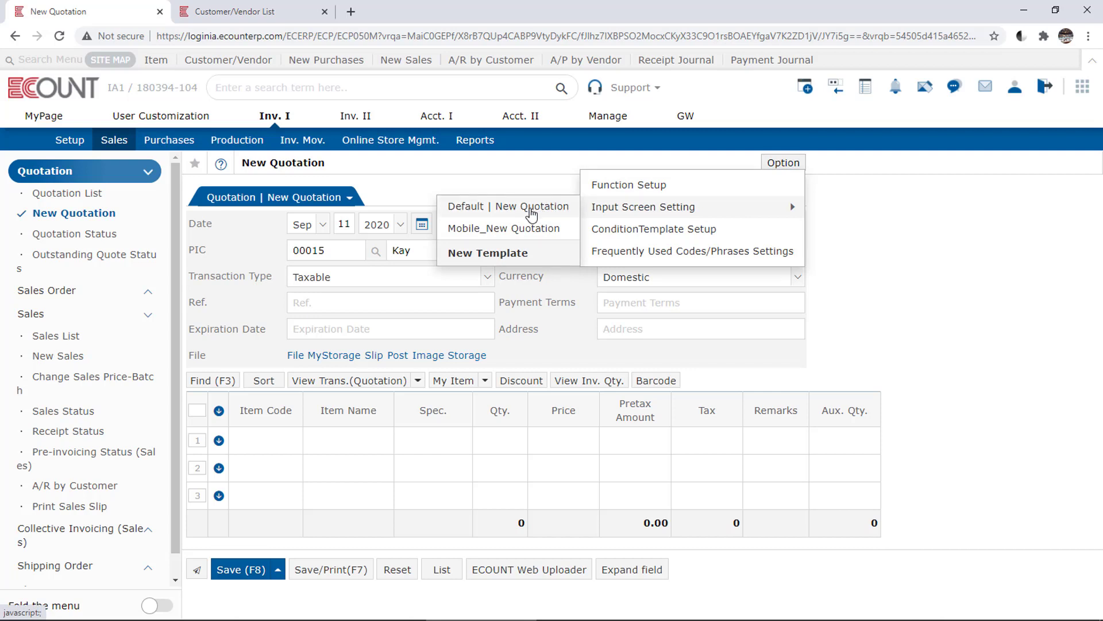
click(531, 215)
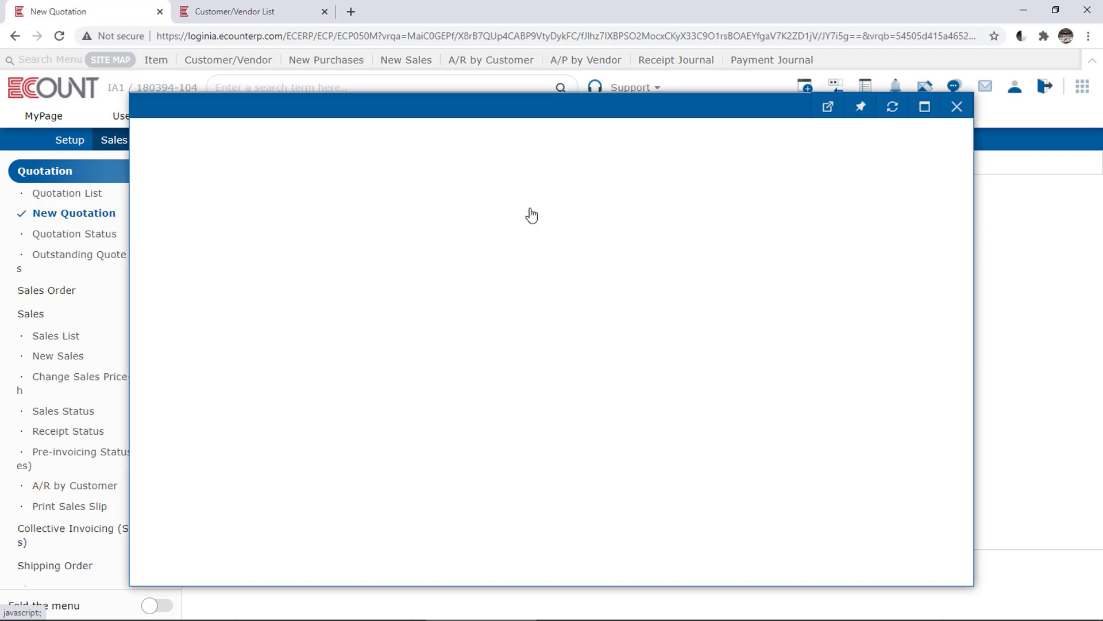
mouse_move(530, 210)
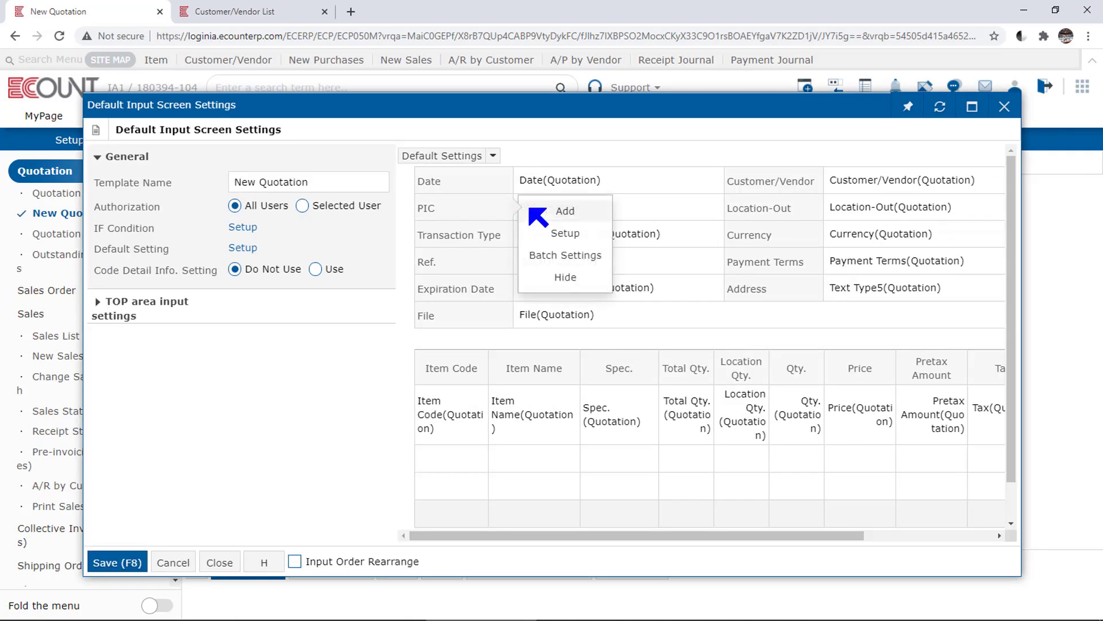
mouse_move(493, 311)
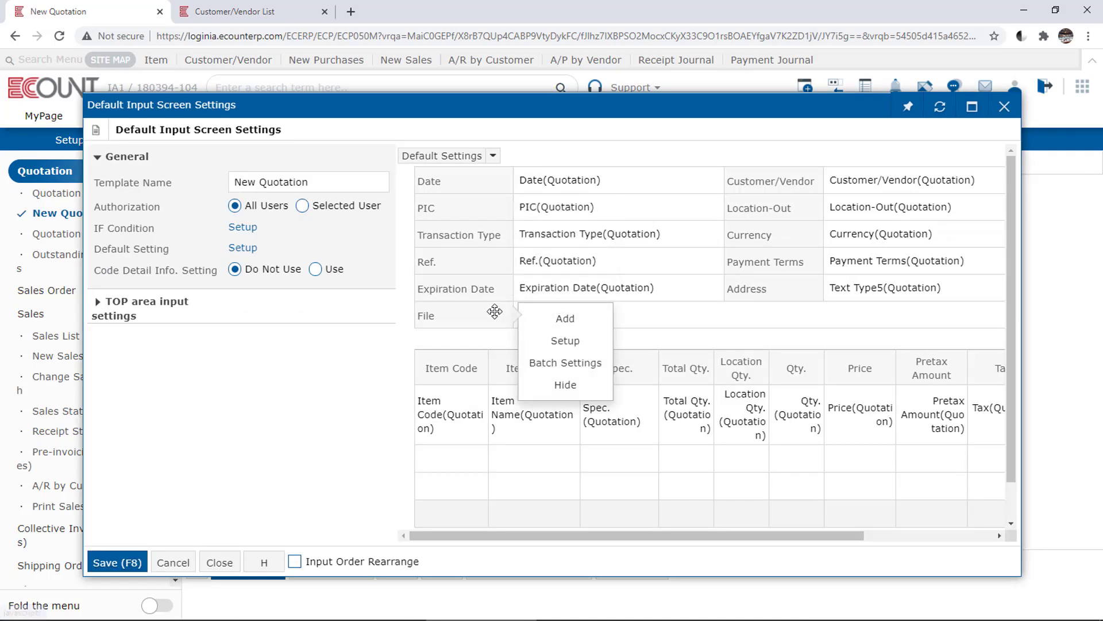
click(563, 318)
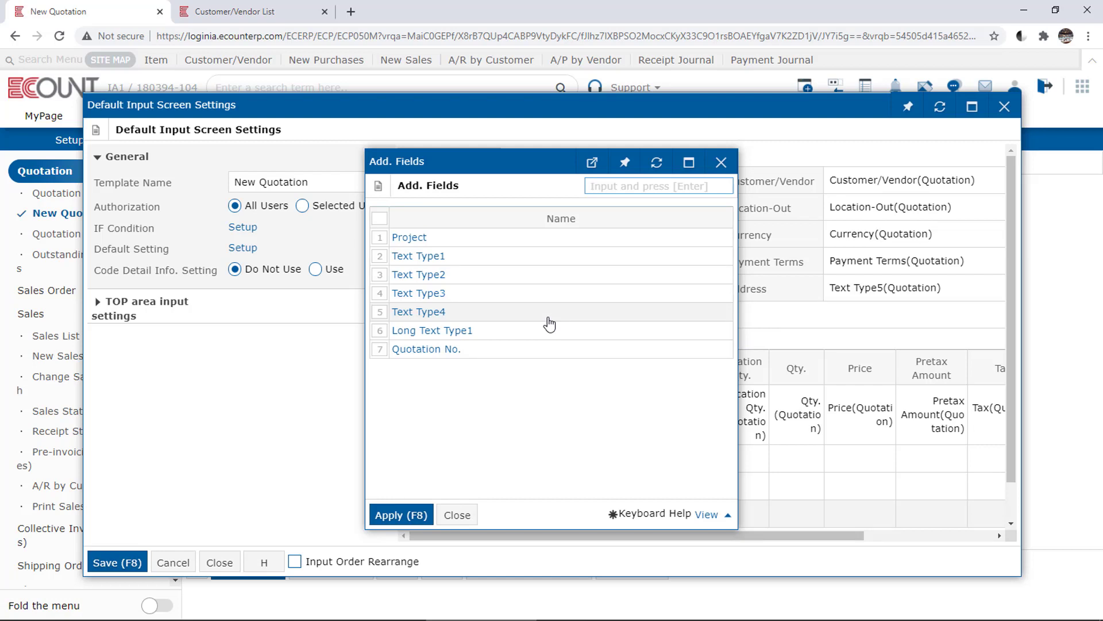
drag(434, 256, 454, 267)
click(379, 256)
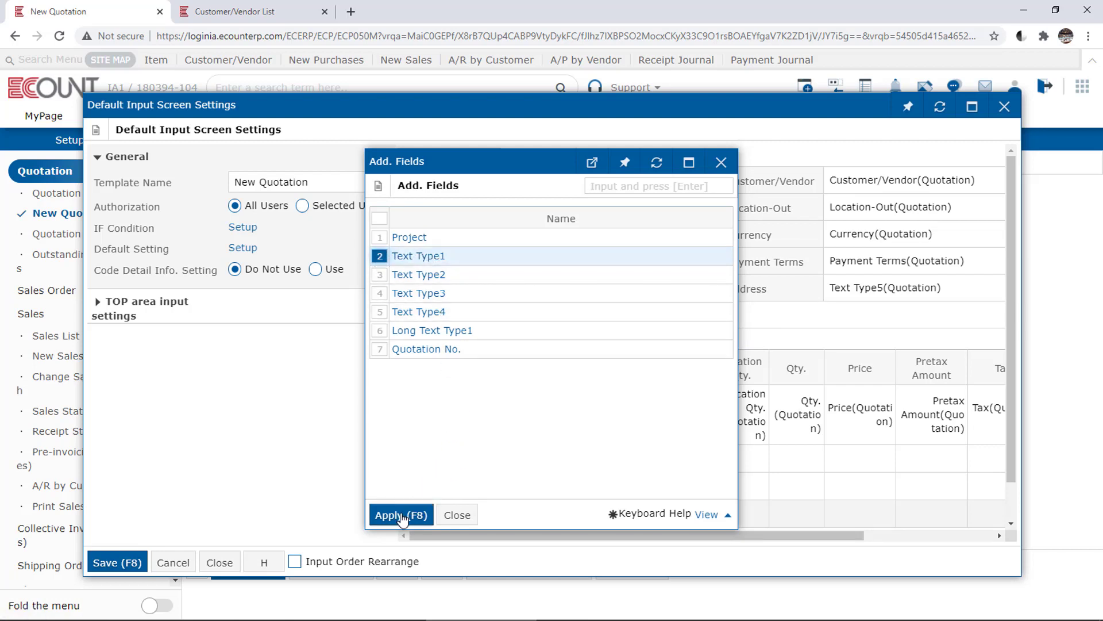
click(401, 515)
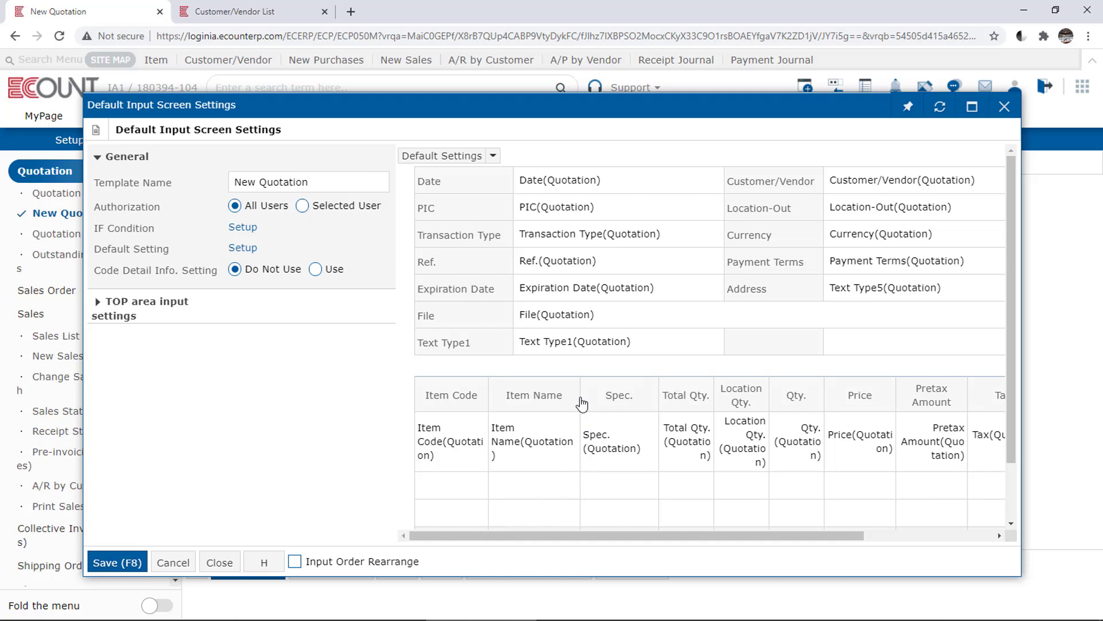
Set the display name of the Text Type1 field to "Quotation No." in its field setup.
click(484, 344)
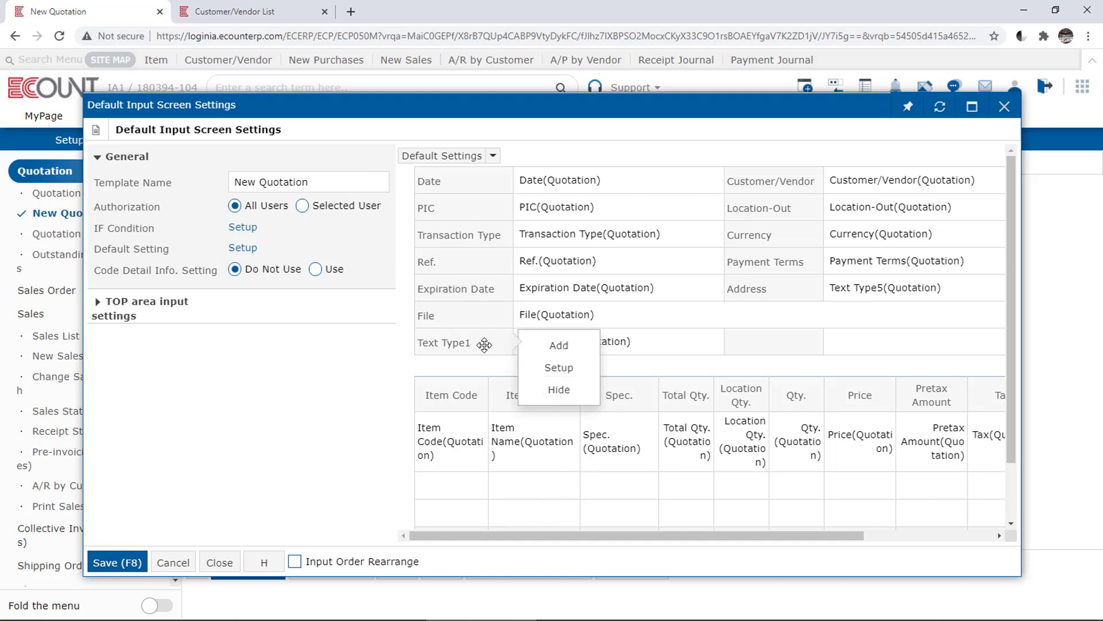
click(562, 368)
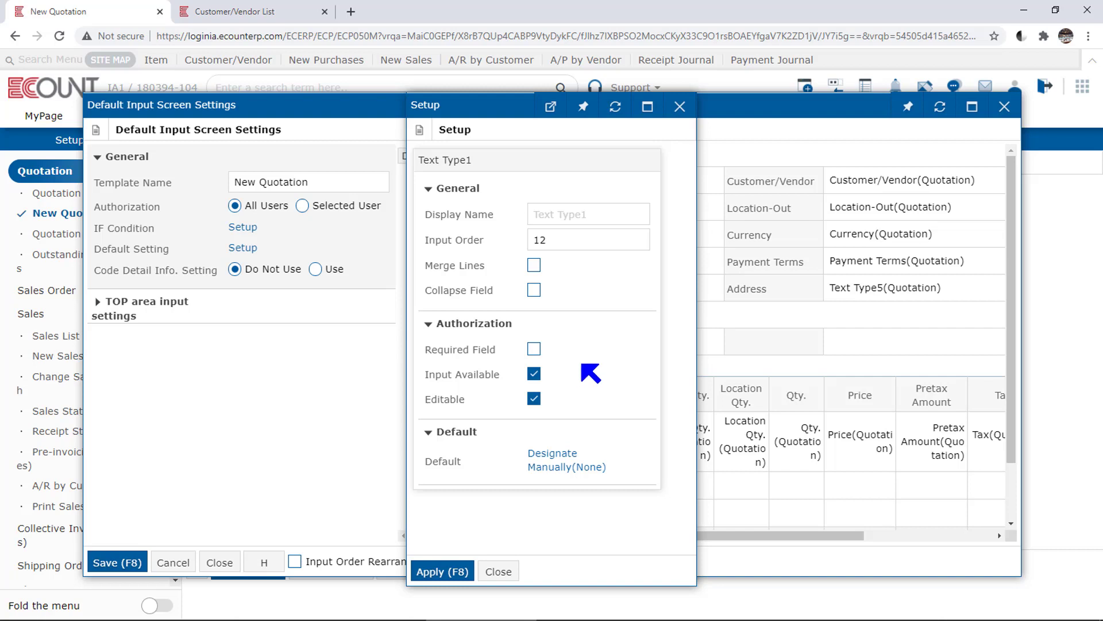
click(602, 221)
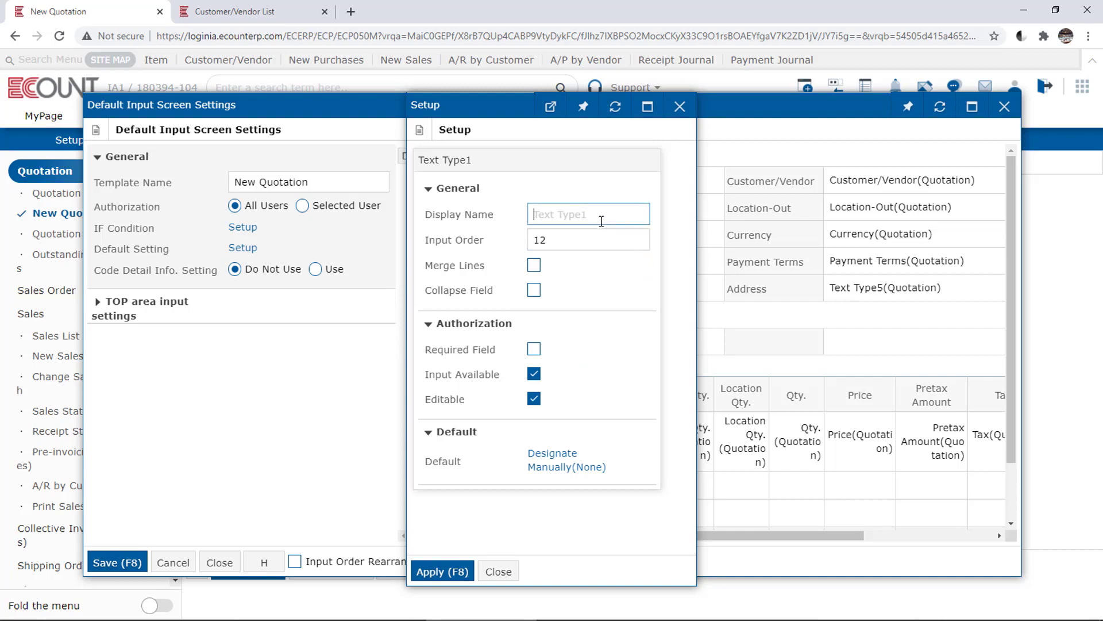
text(Quotation No.)
click(604, 563)
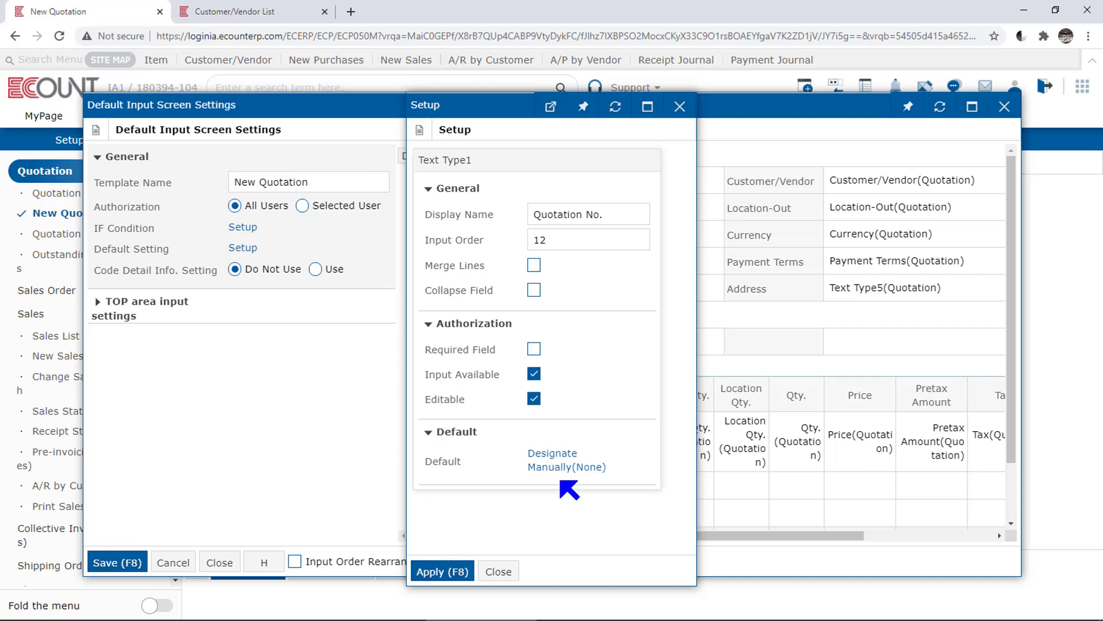
Try a manually designated default value of Q1234 for the Quotation No. field as first priority.
click(569, 472)
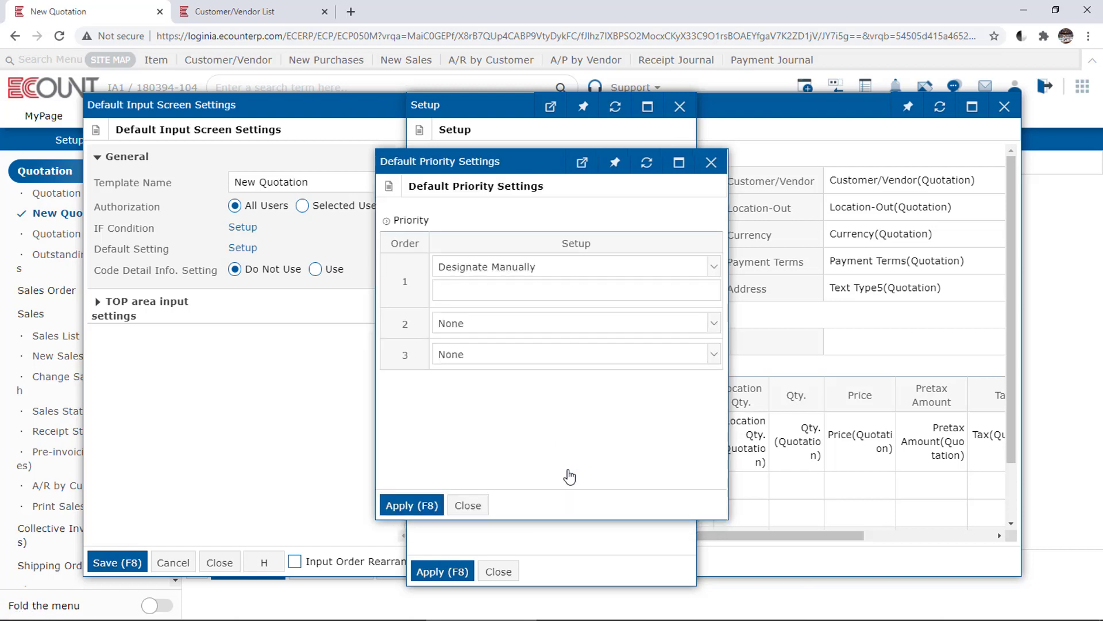
click(594, 295)
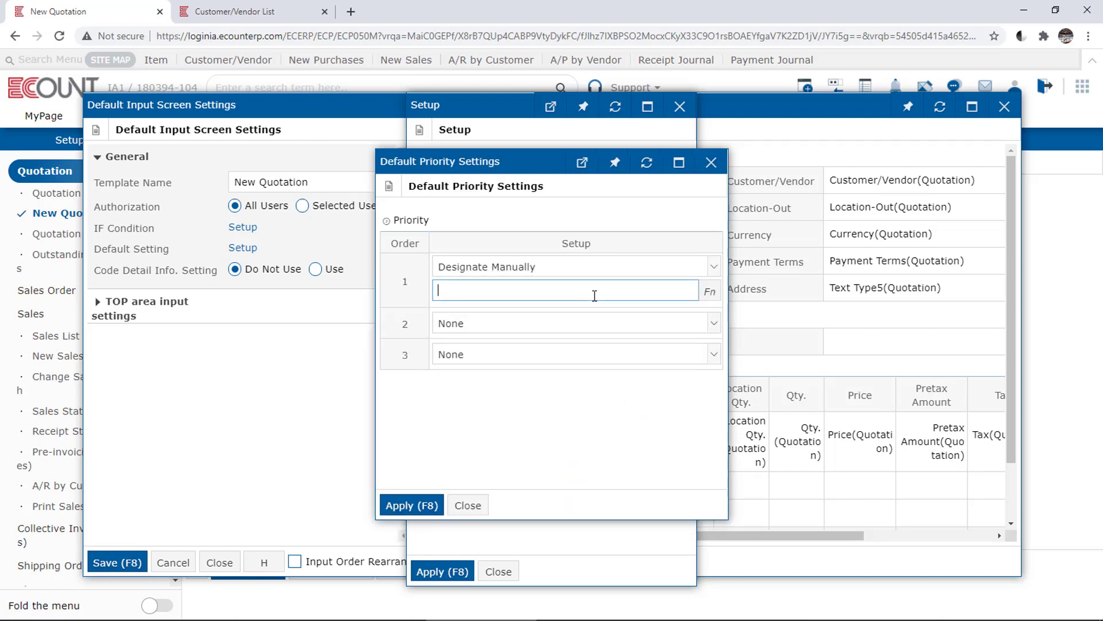
text(Q1234)
click(629, 399)
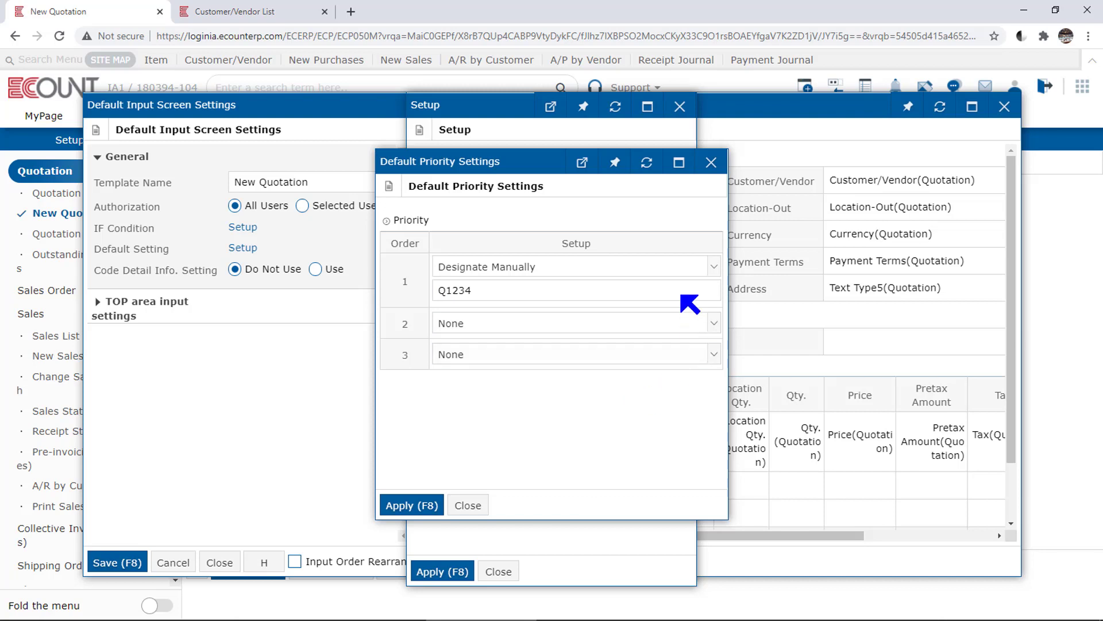
Try Load Info. as the first-priority default source, review the loadable customer/vendor fields, and close the screen settings without saving.
click(667, 271)
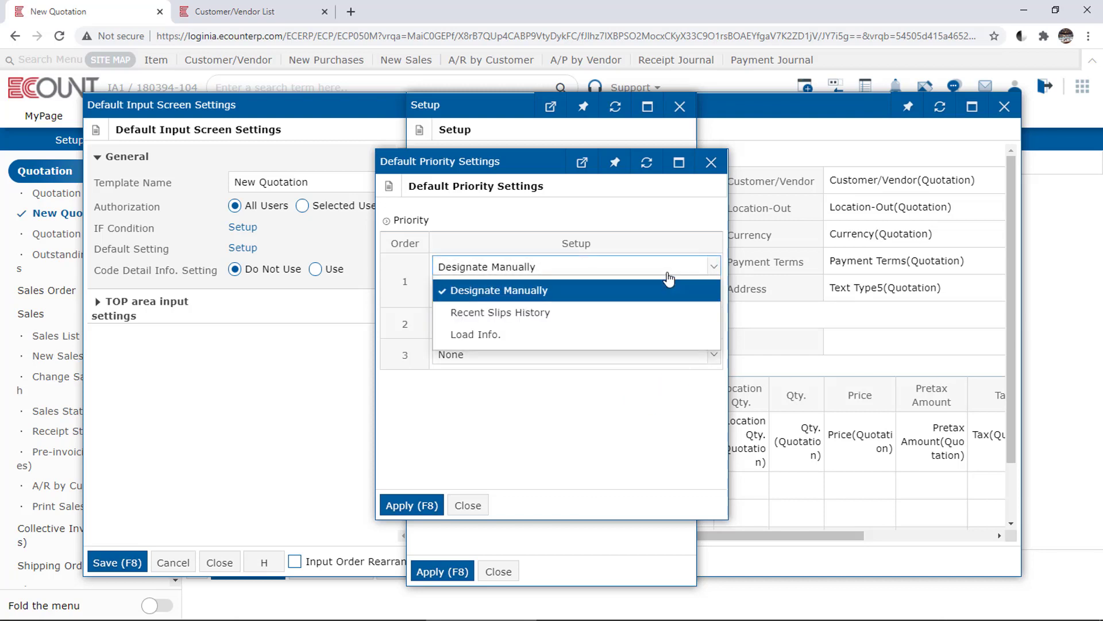
click(657, 335)
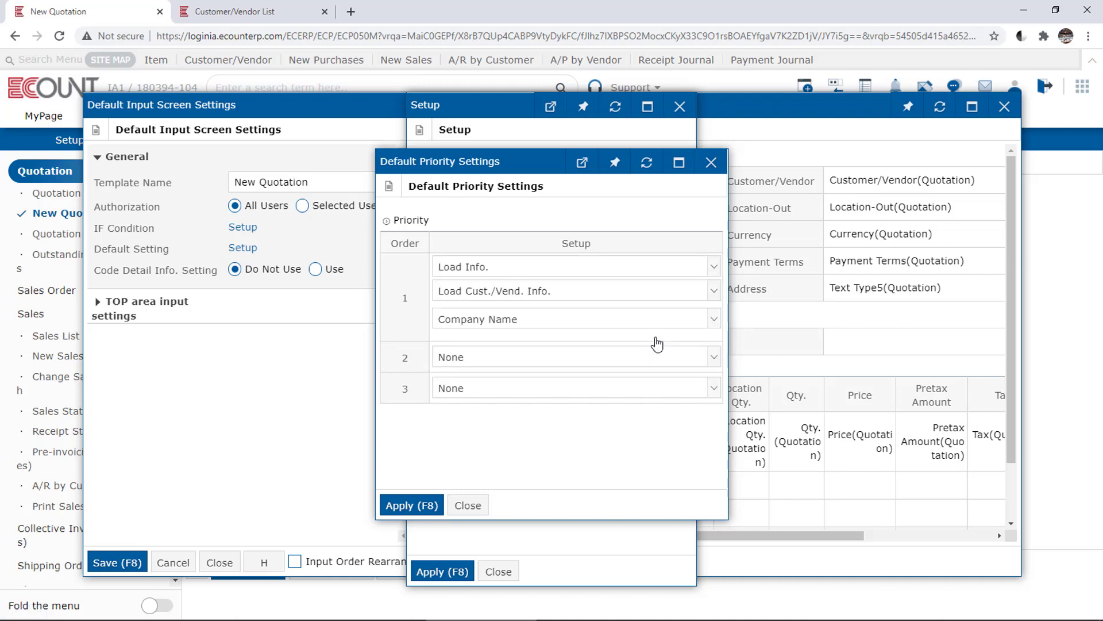
click(508, 324)
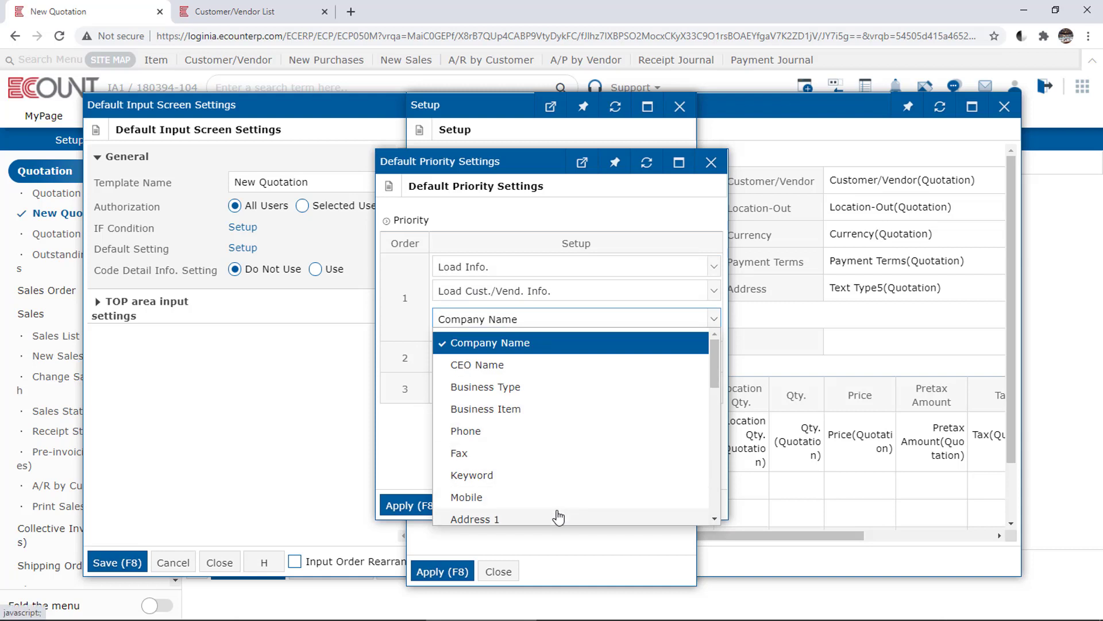
click(711, 162)
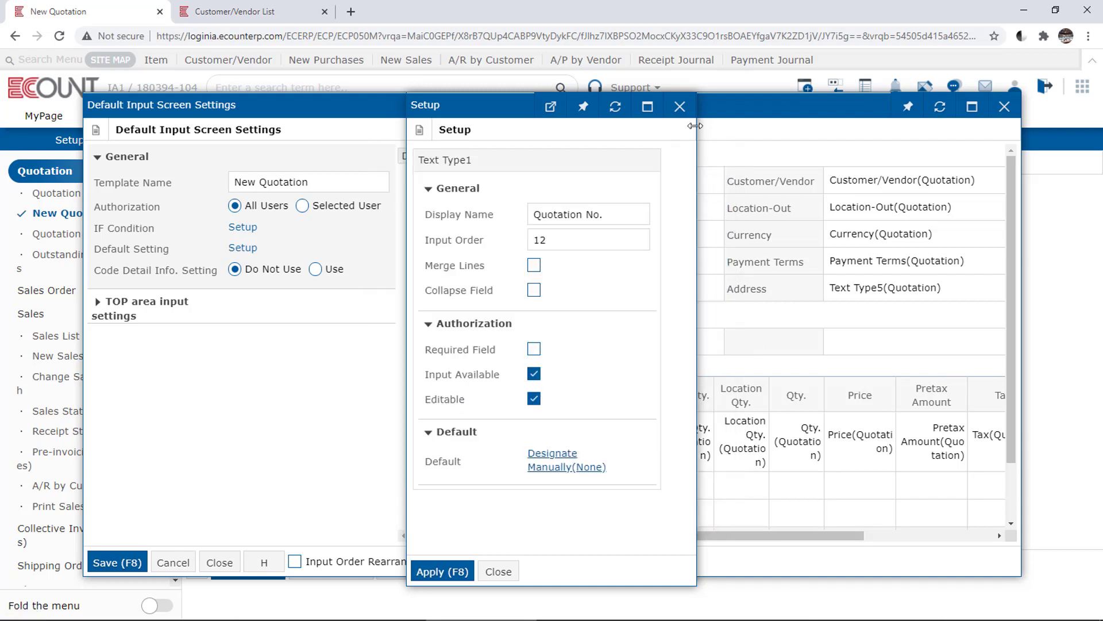
click(681, 108)
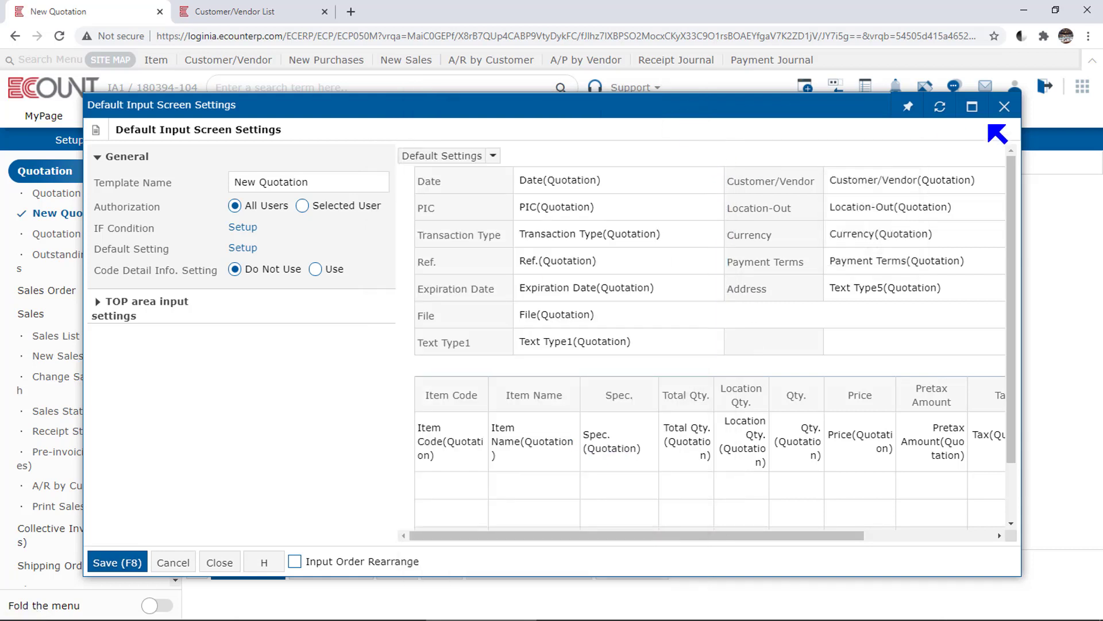
click(1005, 109)
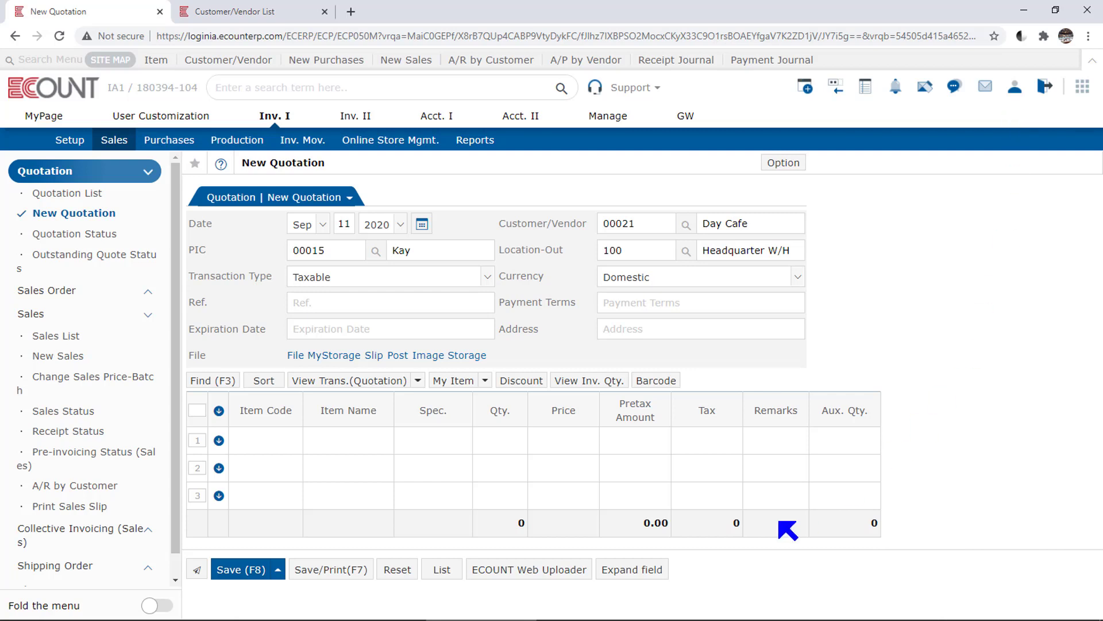
Enter the Light bulb item on the first quotation line by looking up "bulb".
click(274, 444)
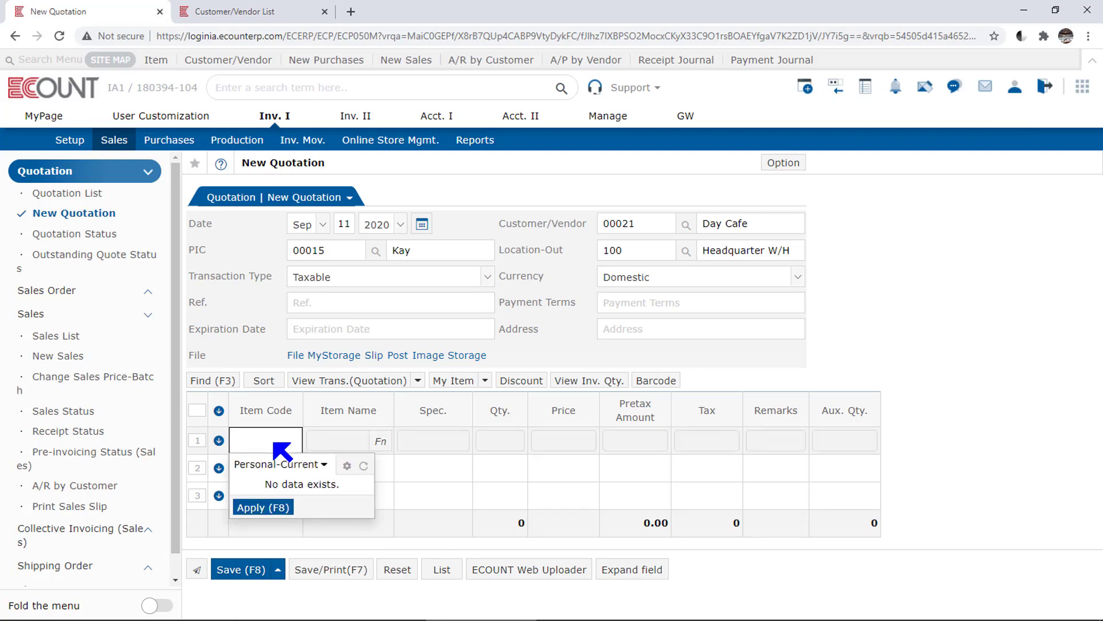
text(bulb)
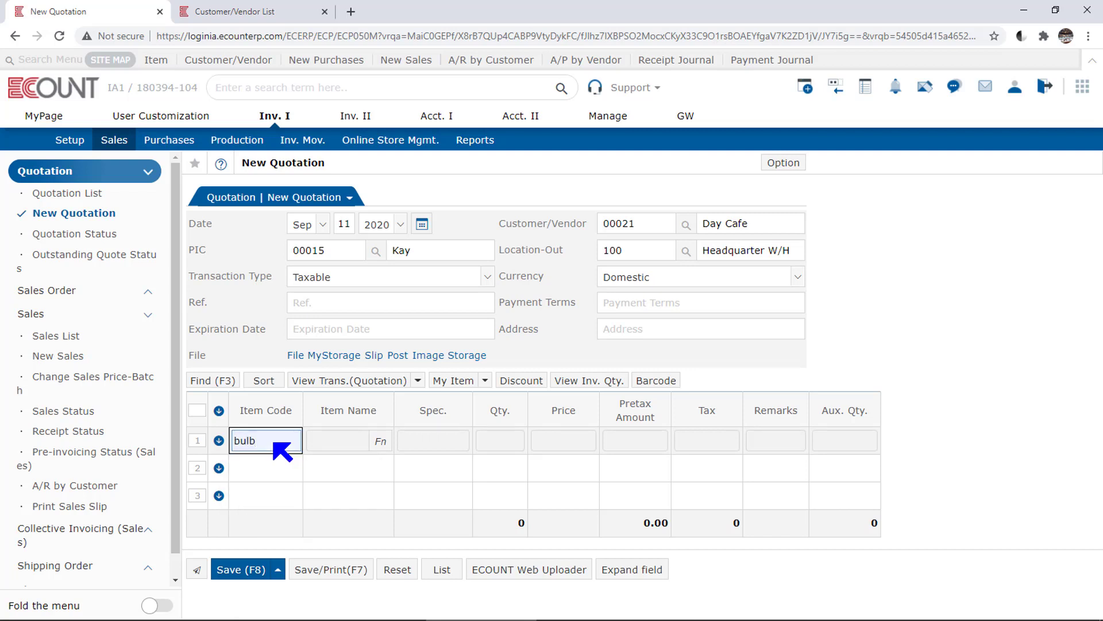
key(Return)
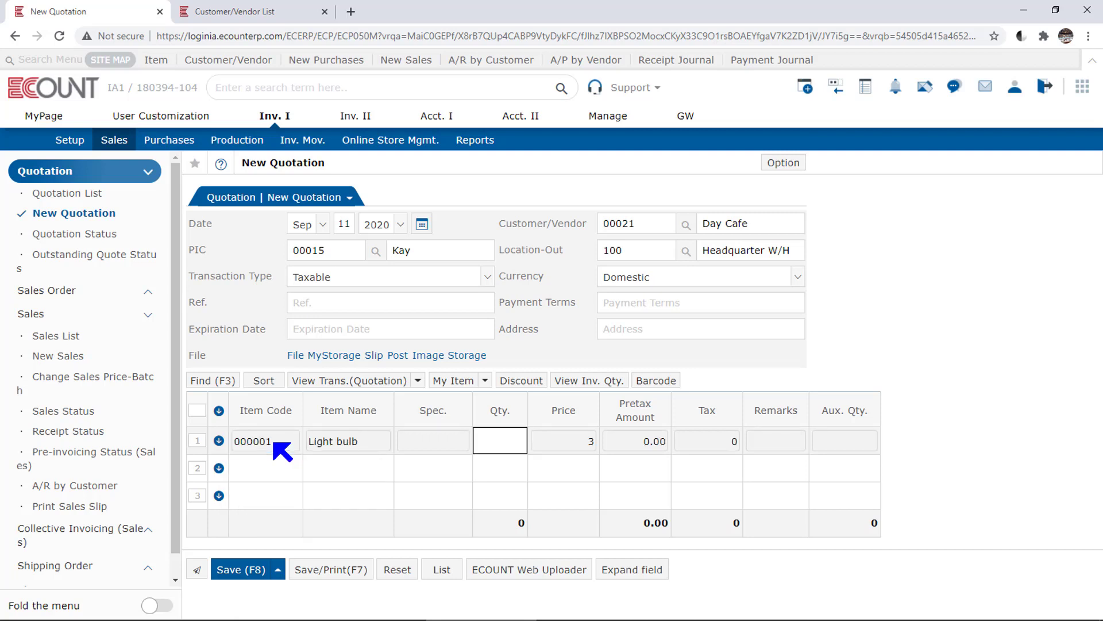
Look up items matching "light" from the second quotation line and insert both Light bulb and Coffee Bean(delight) [300g].
click(272, 470)
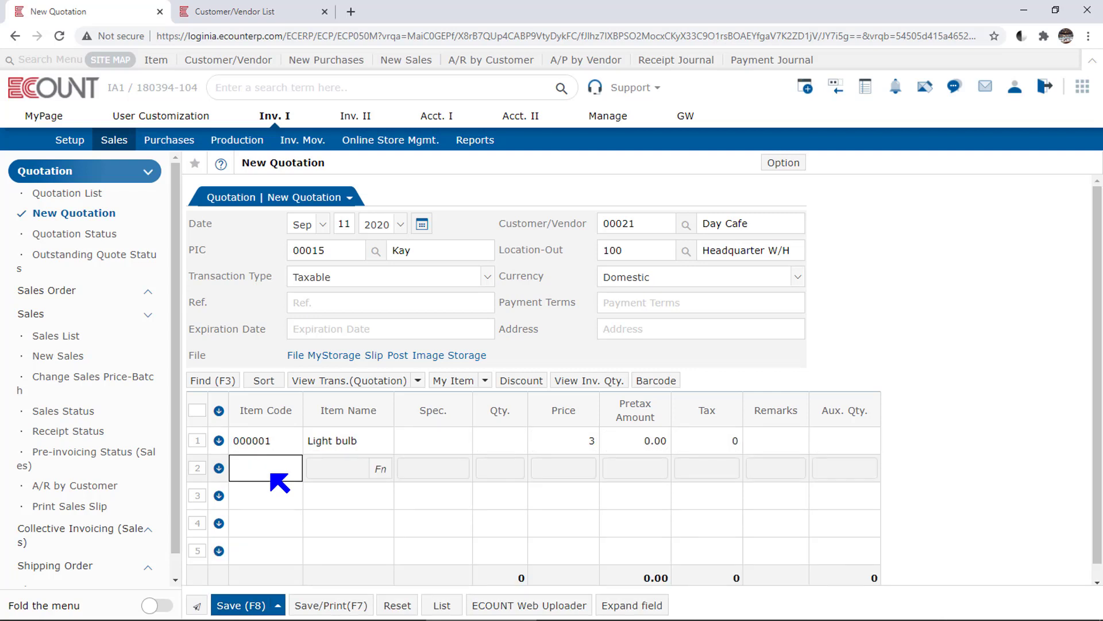
text(light)
key(Return)
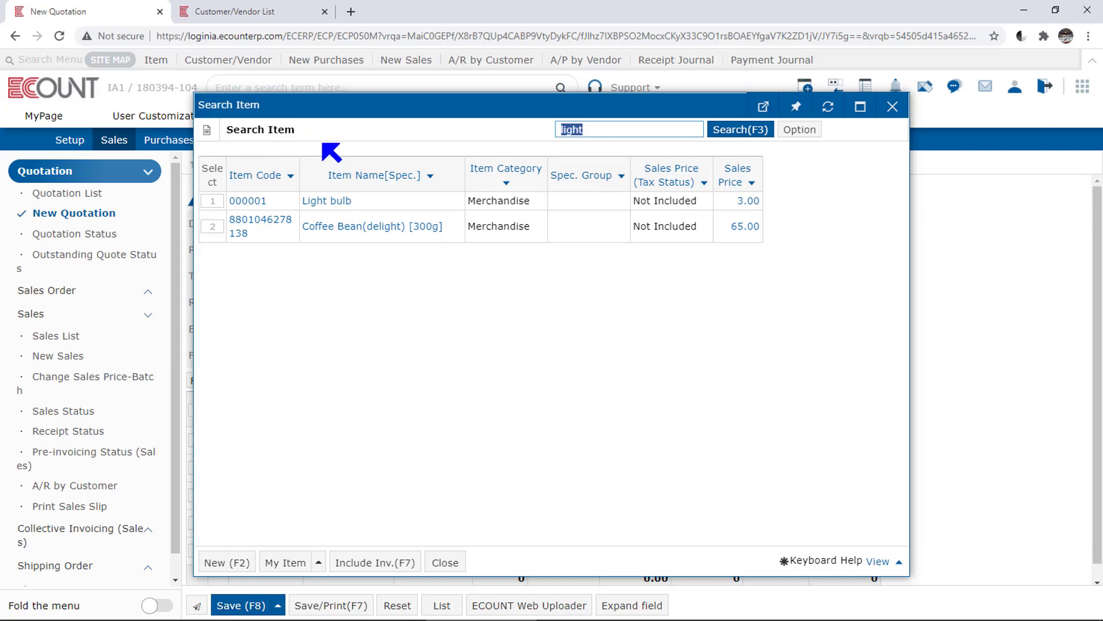
click(211, 200)
click(213, 225)
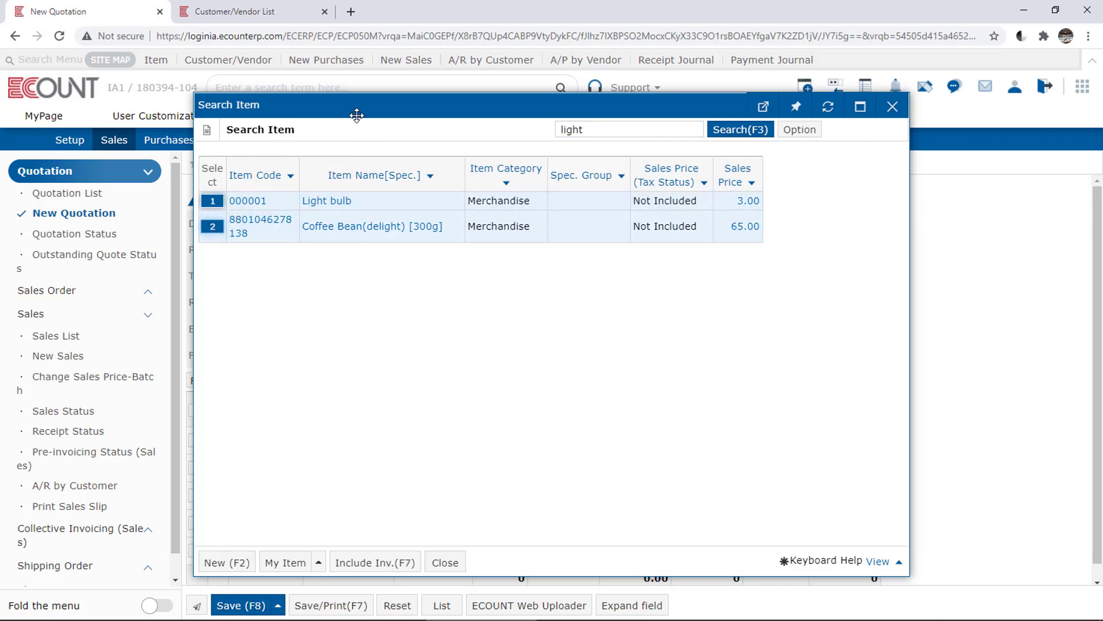
drag(428, 122, 576, 201)
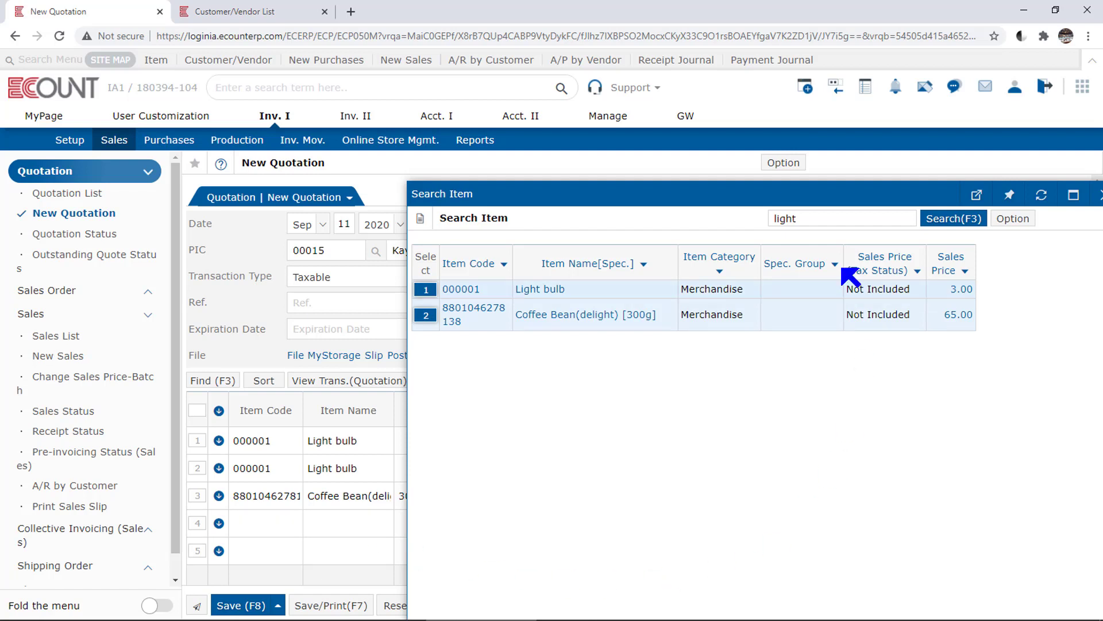
drag(799, 196, 574, 126)
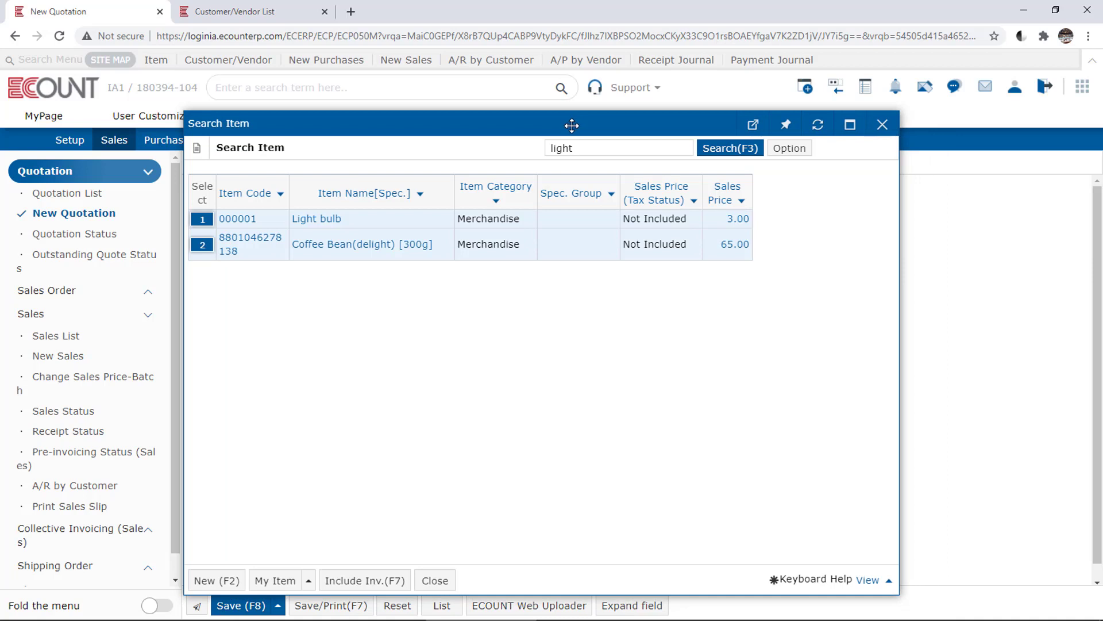
Add the Purchase Price field after Sales Price in the item search pop-up template for Sales and save the template.
click(796, 155)
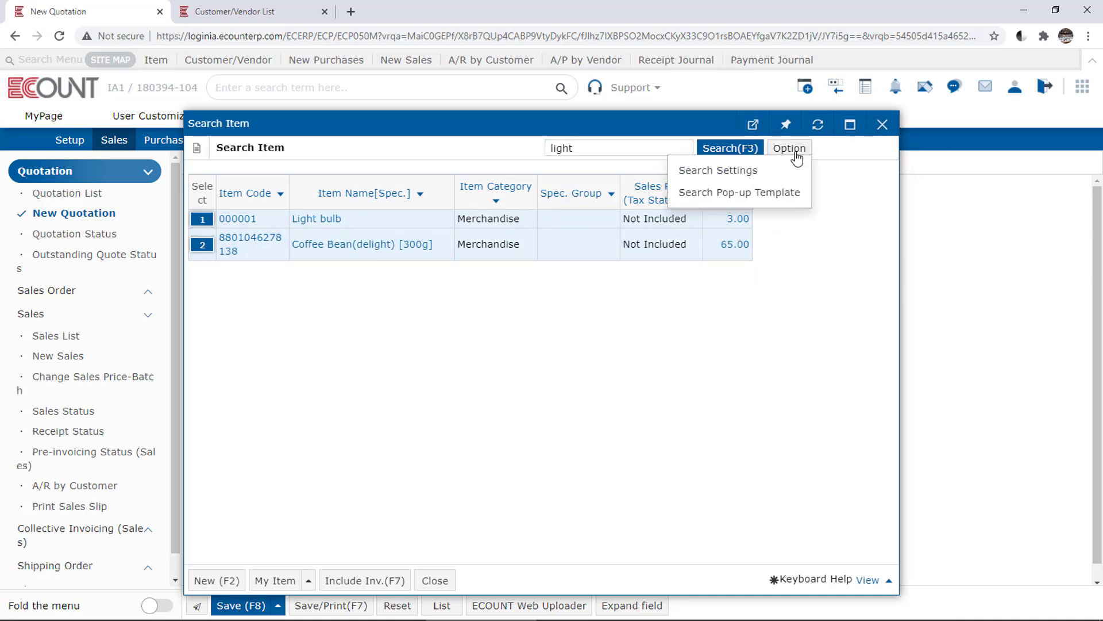
click(782, 193)
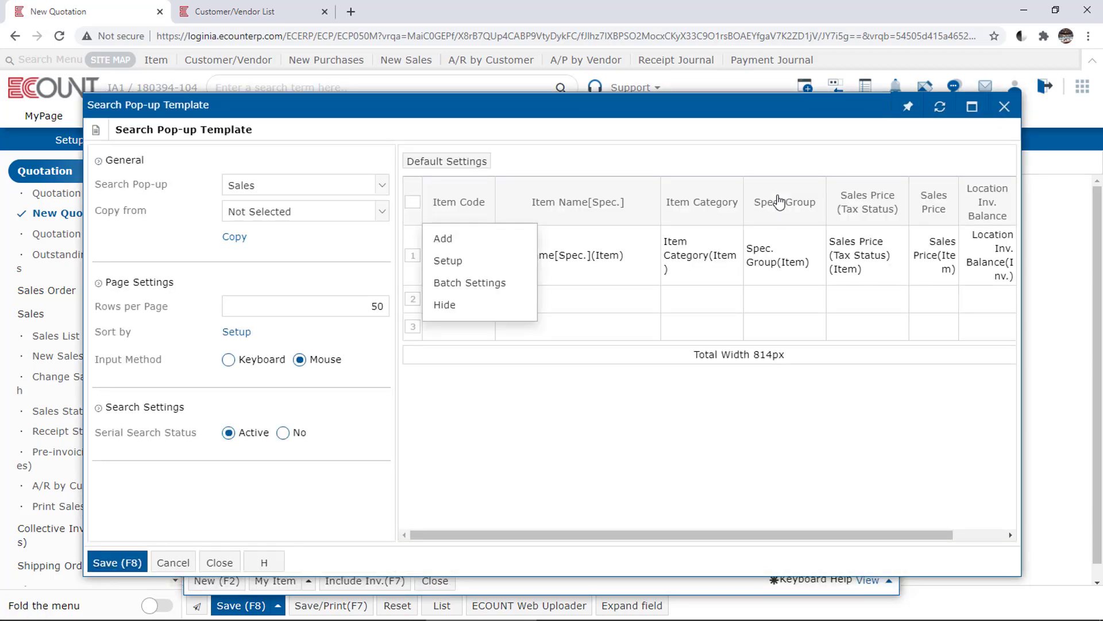
mouse_move(948, 225)
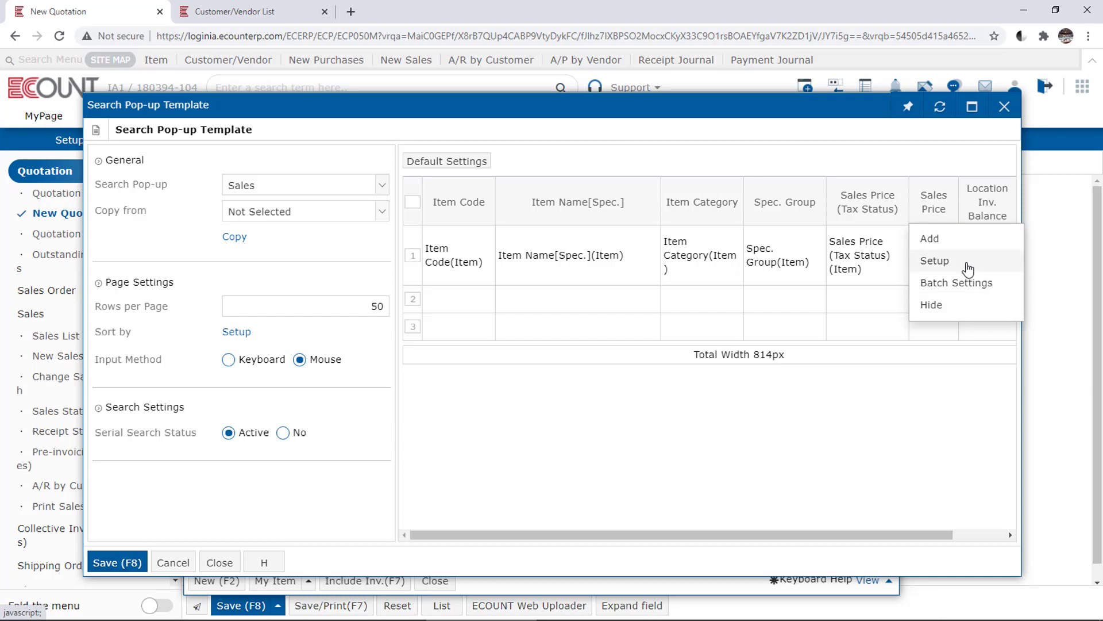
click(968, 242)
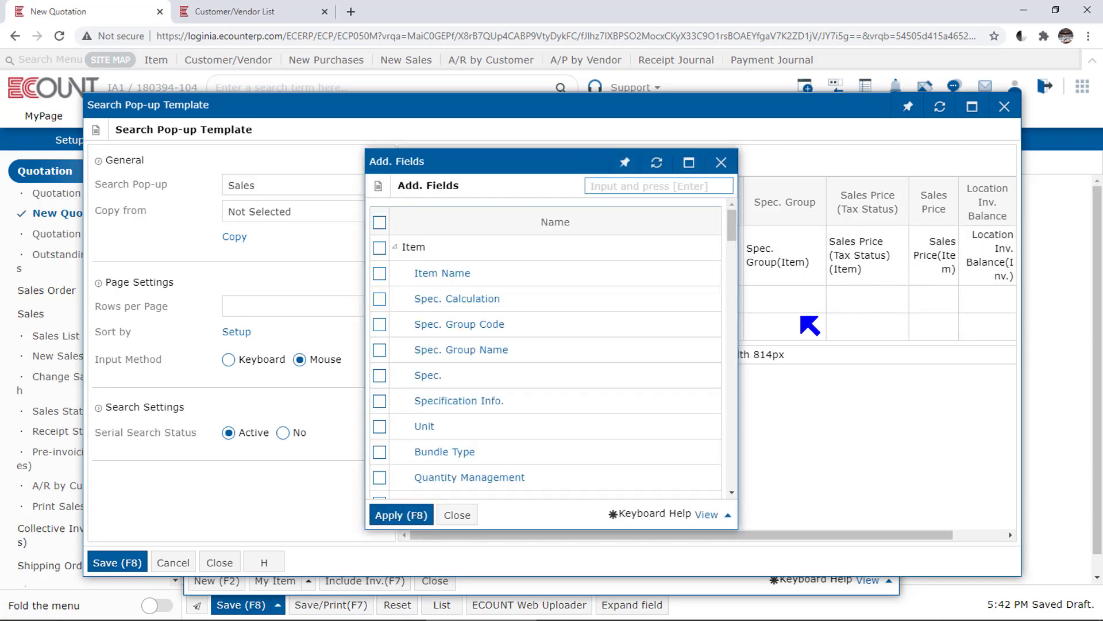
scroll(734, 426, down, 5)
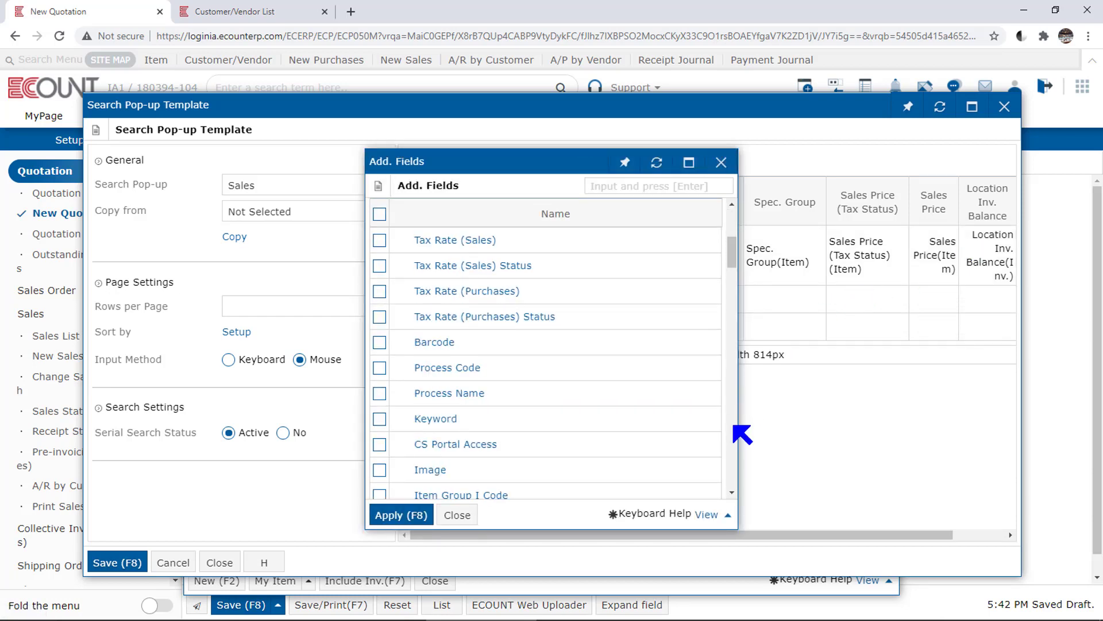
scroll(741, 433, down, 5)
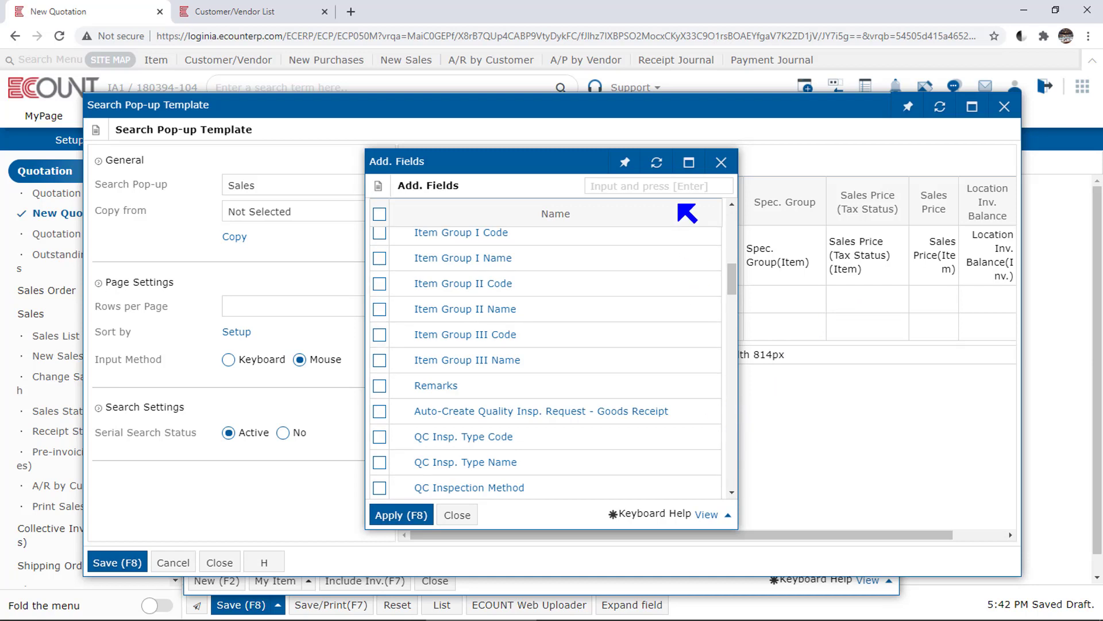
click(684, 190)
text(pri)
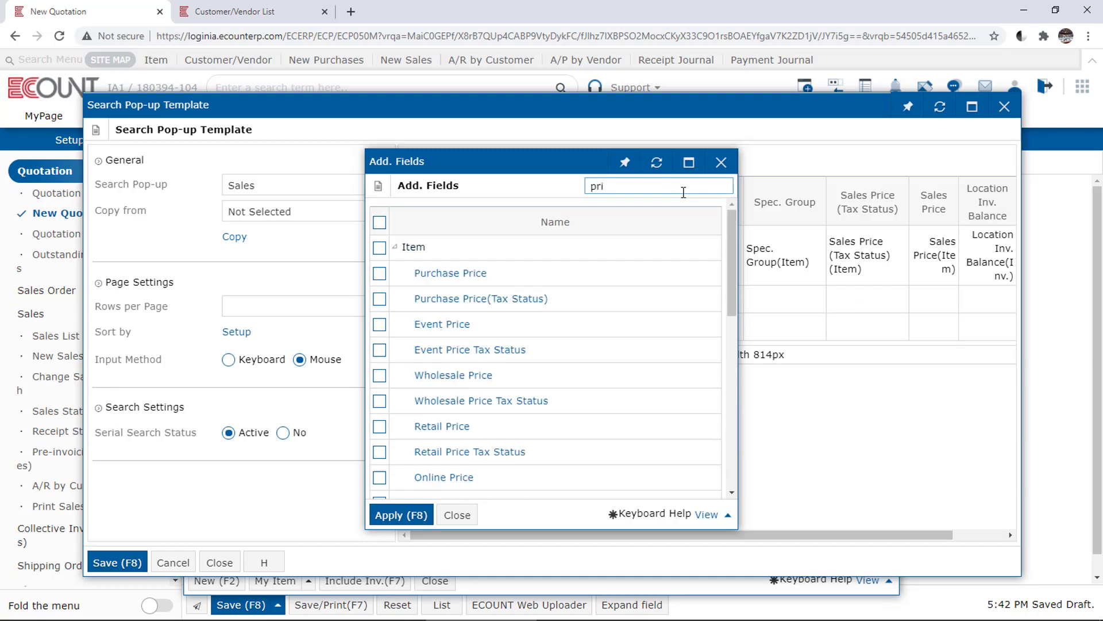
click(454, 274)
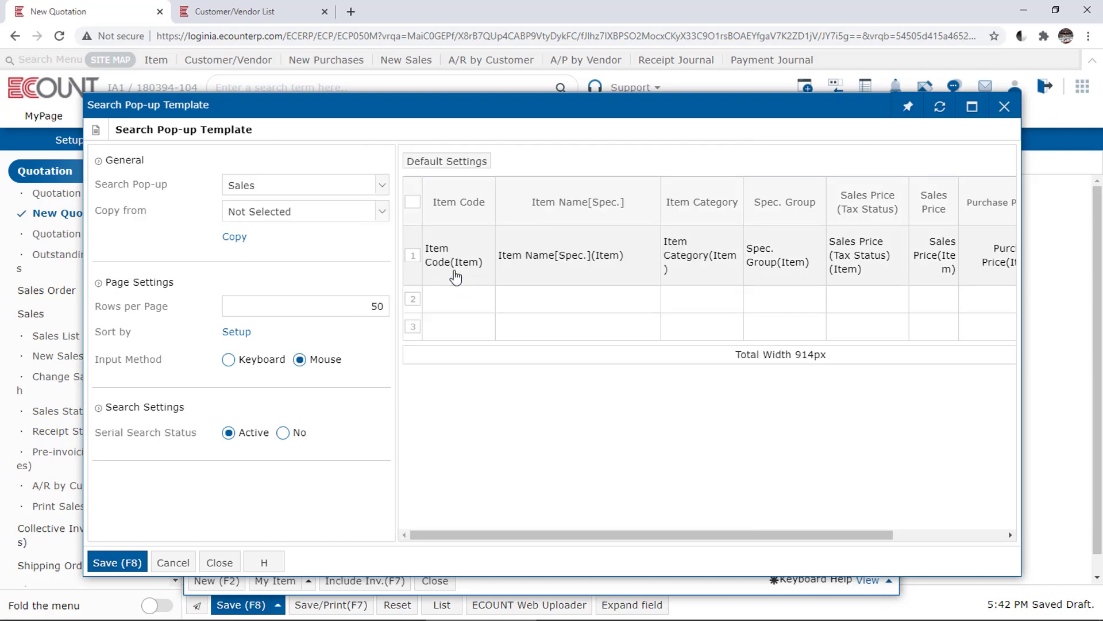
click(456, 278)
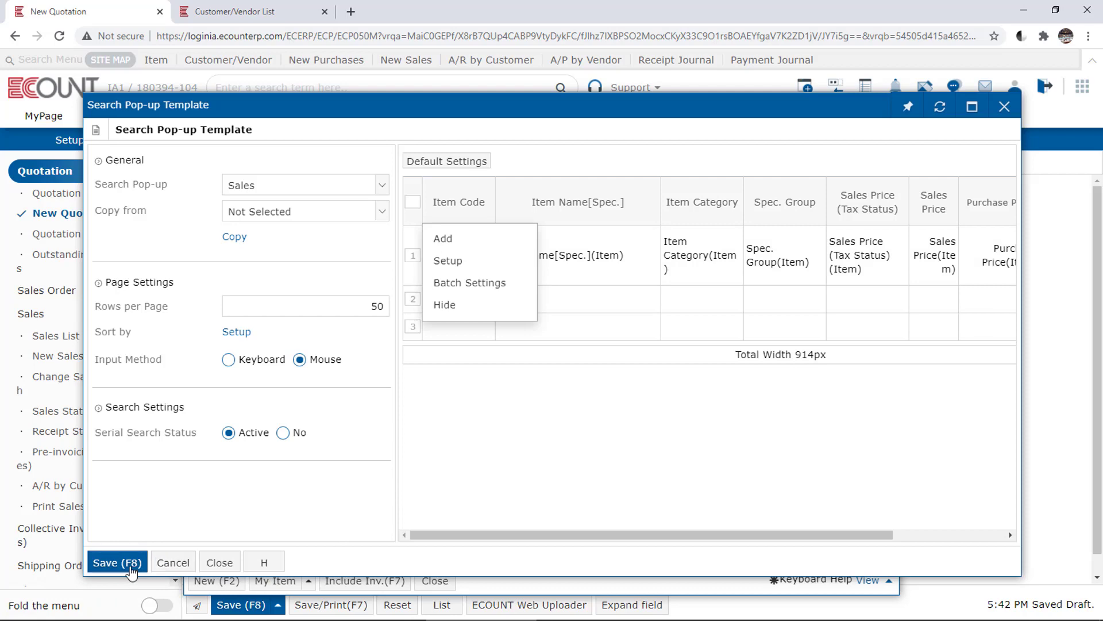
click(131, 572)
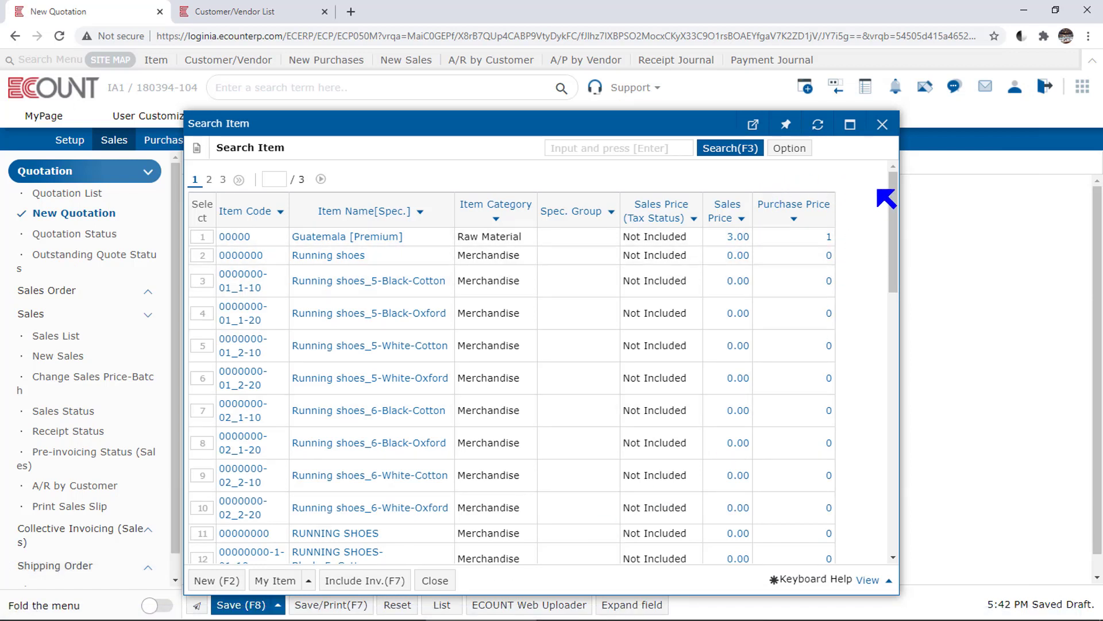
Review the search criteria available in the item search settings without changing them, and close the item search.
click(807, 151)
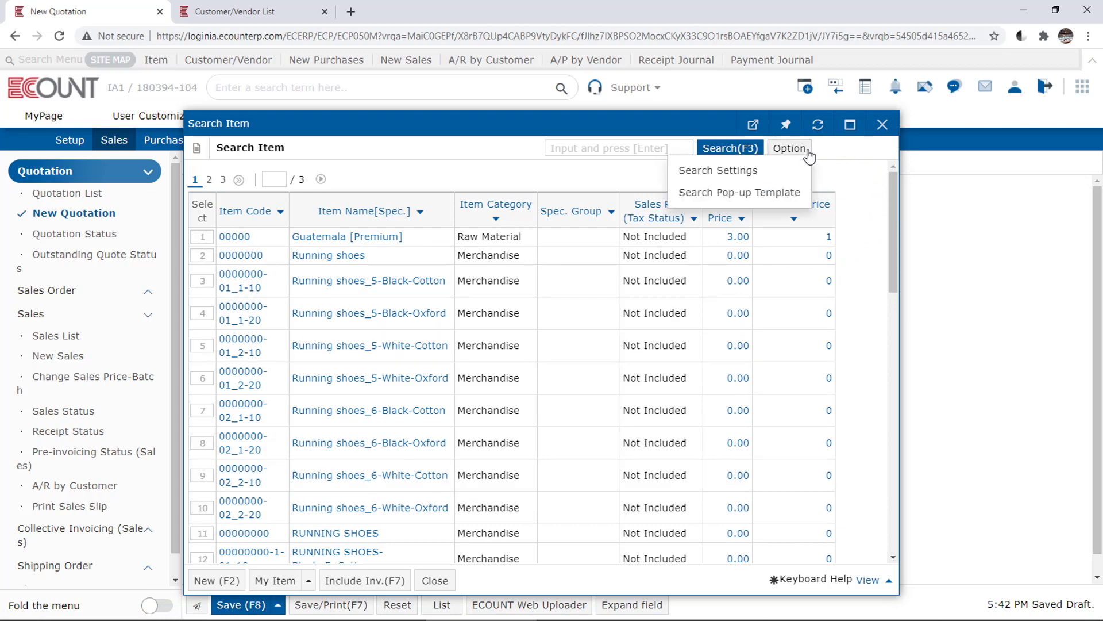
click(776, 178)
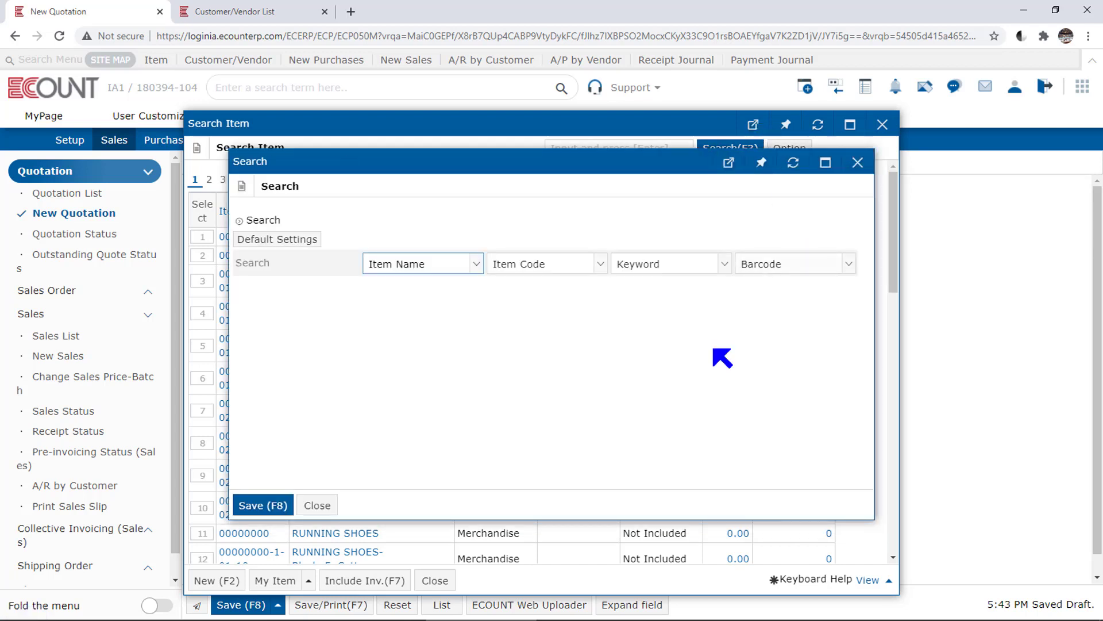
click(472, 266)
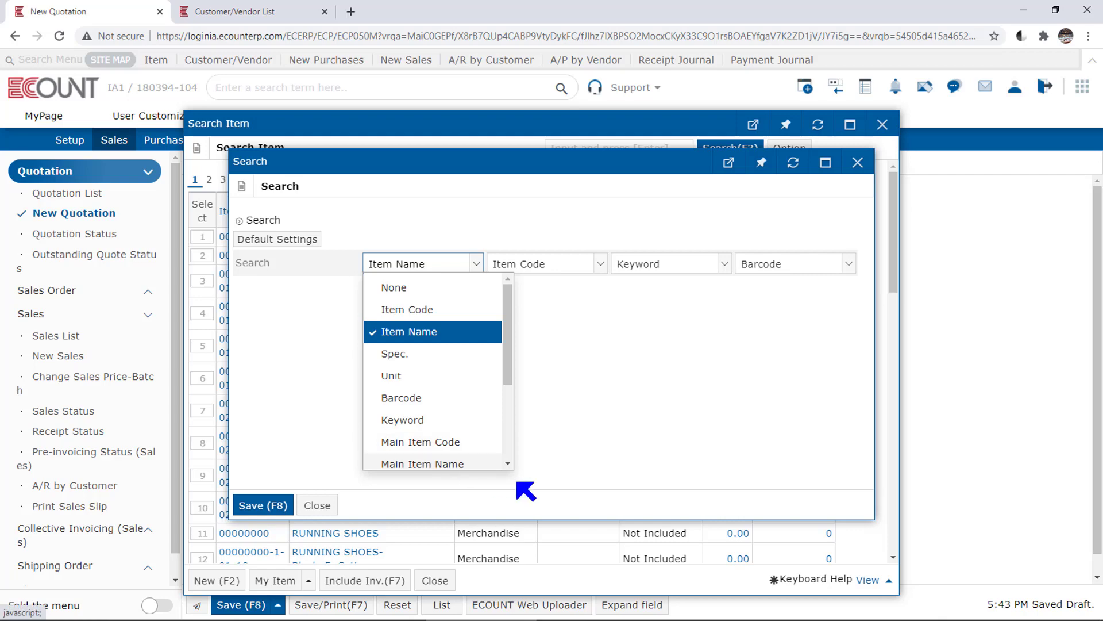
click(857, 166)
click(857, 171)
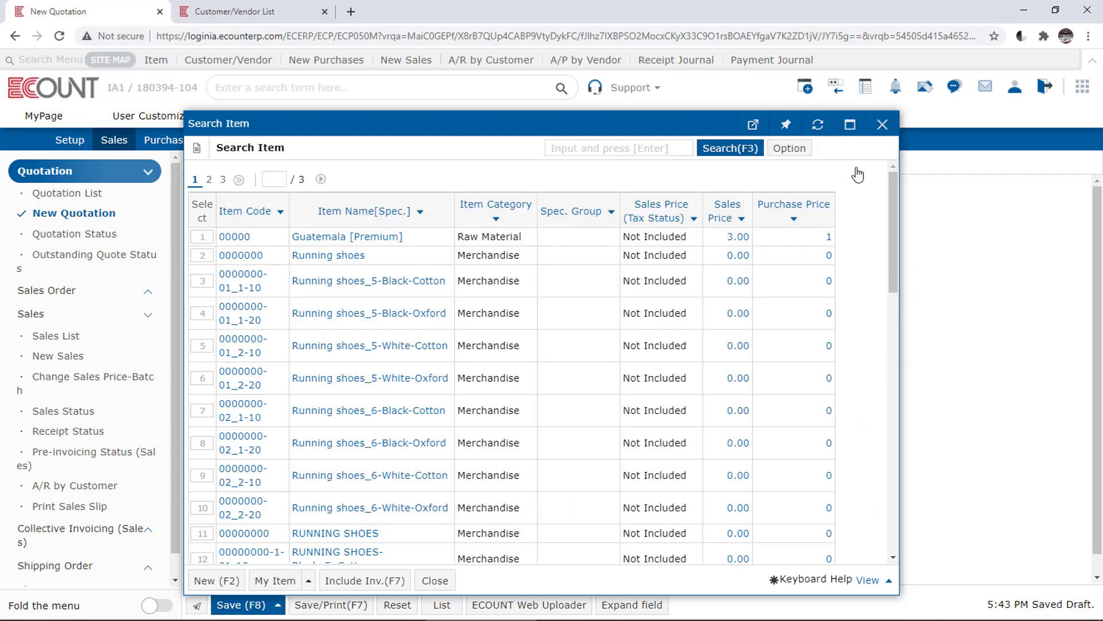
click(885, 125)
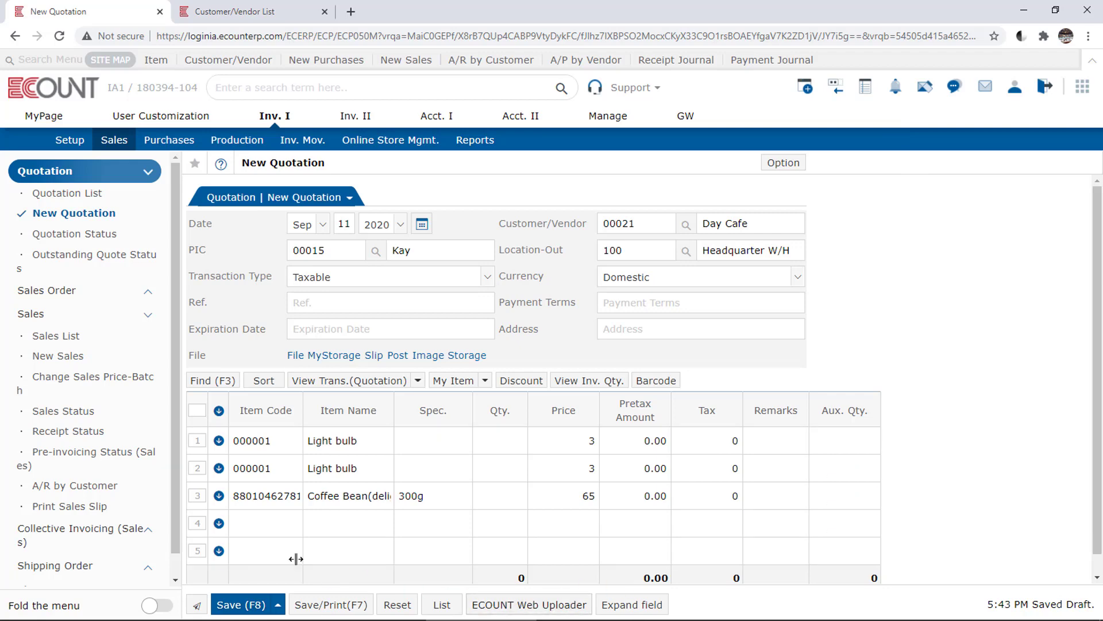
Open the full item list from the fourth quotation line and select Guatemala [Premium].
click(259, 524)
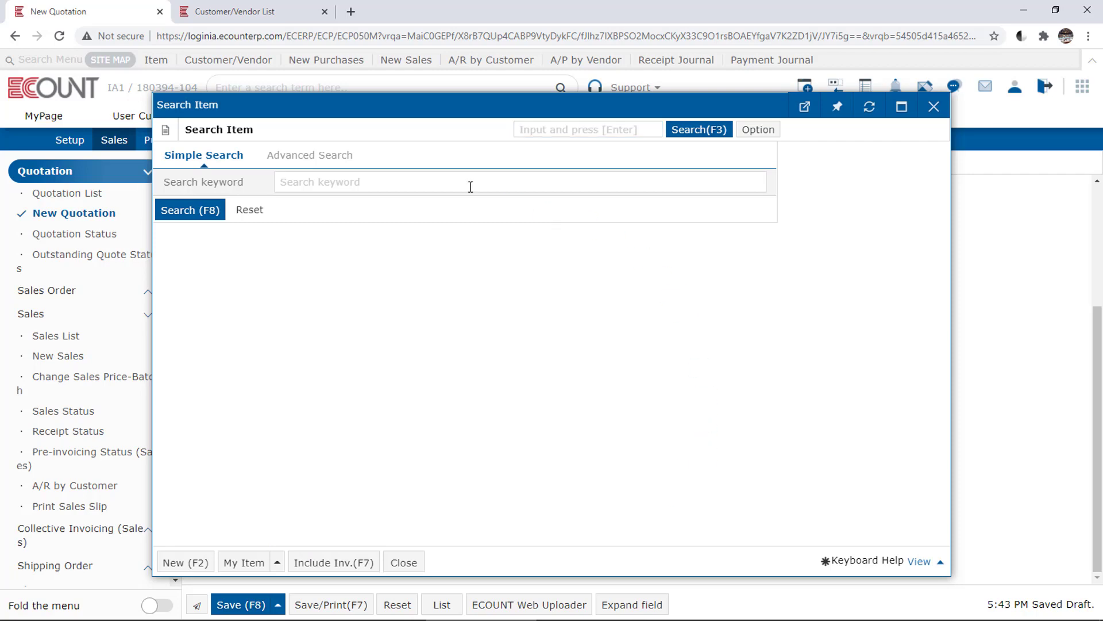
click(205, 211)
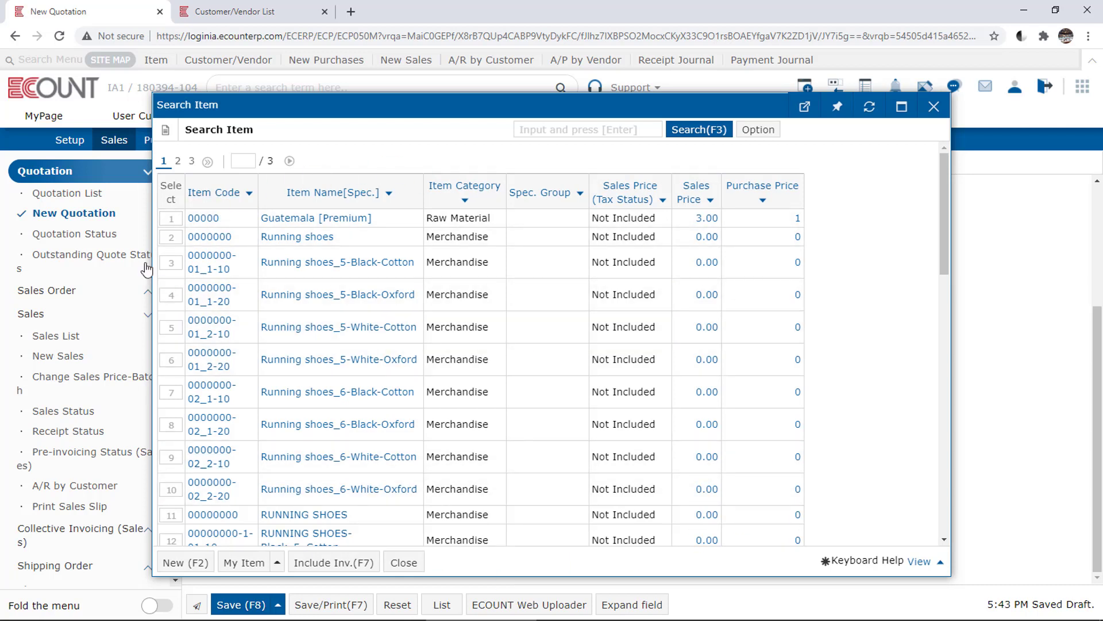
click(171, 220)
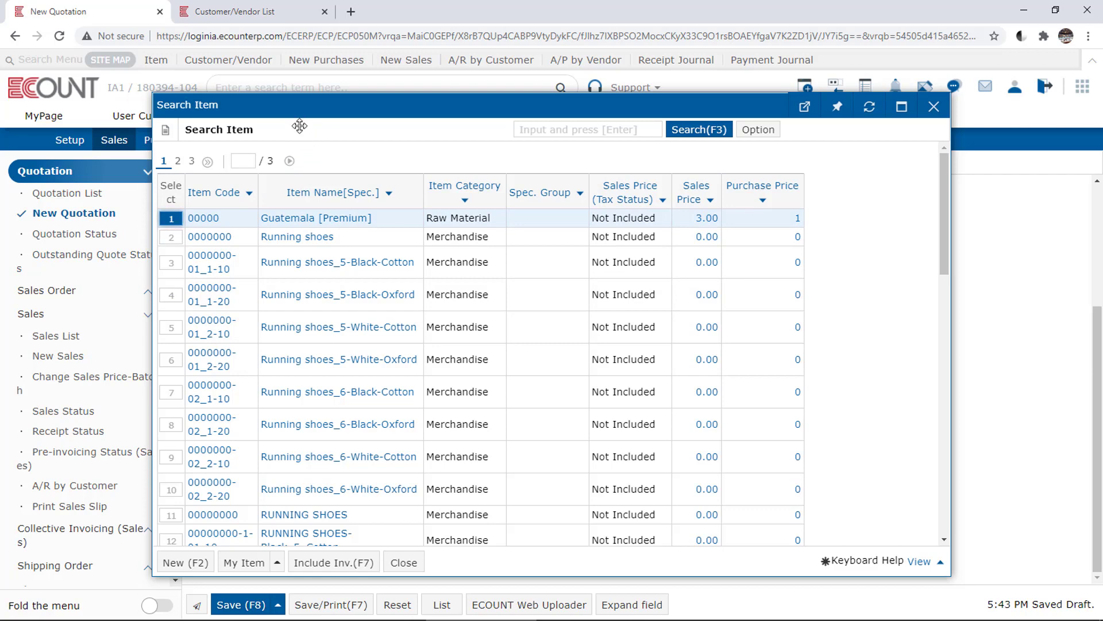
Move the item search pop-up aside to uncover the quotation lines, and close it.
drag(299, 125, 648, 264)
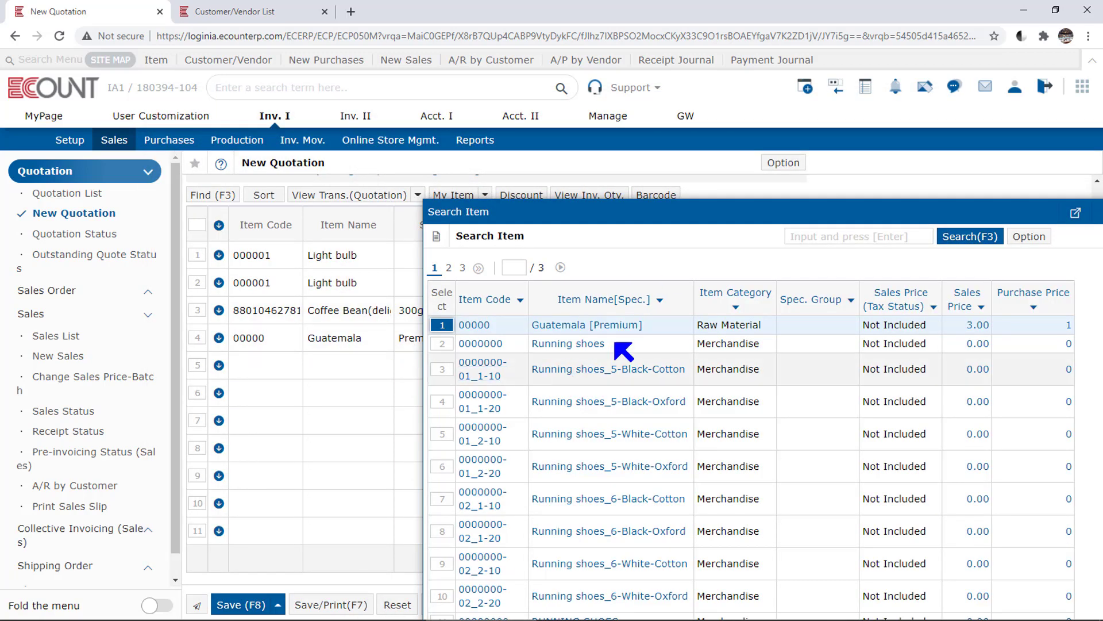
drag(726, 216, 446, 217)
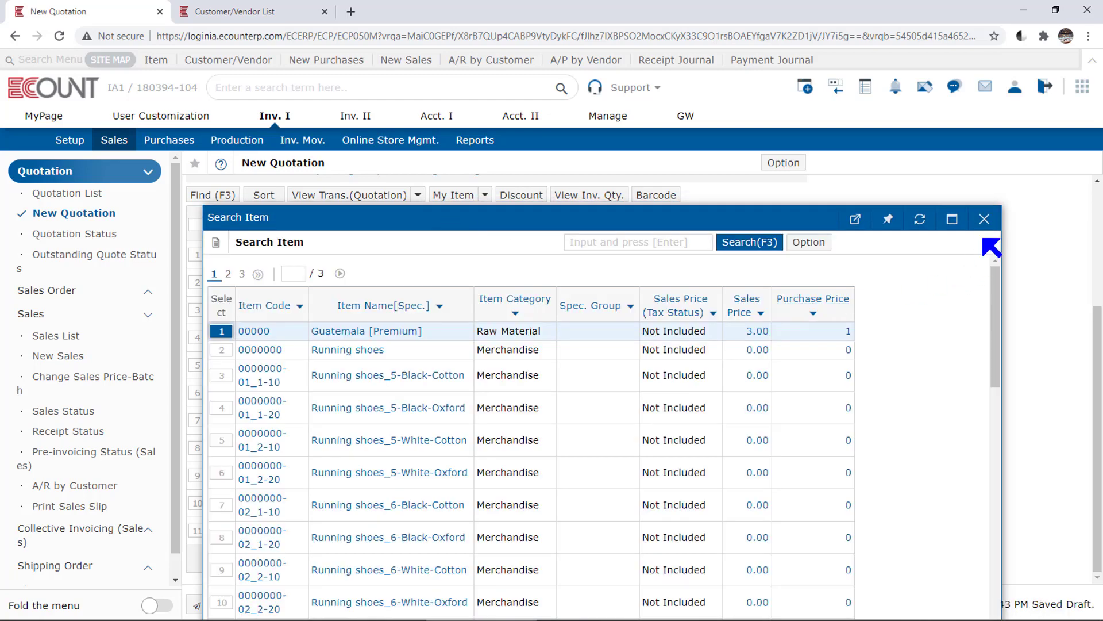
click(984, 218)
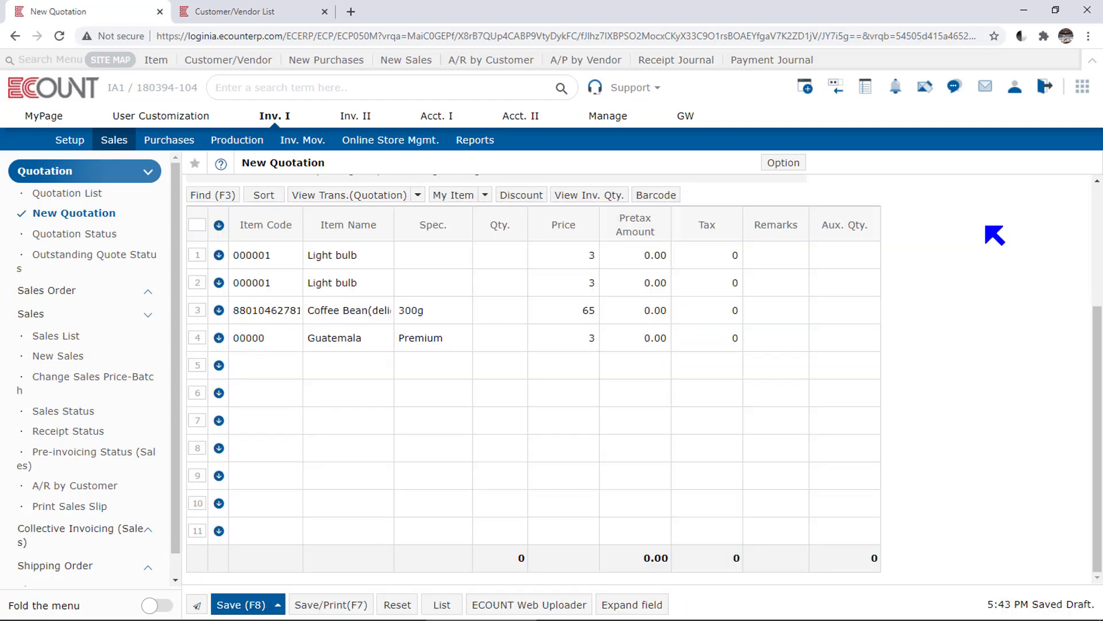
Set the quantity to 1 for both Light bulb lines, the Coffee Bean line and the Guatemala line.
click(506, 257)
text(1)
click(513, 283)
text(1)
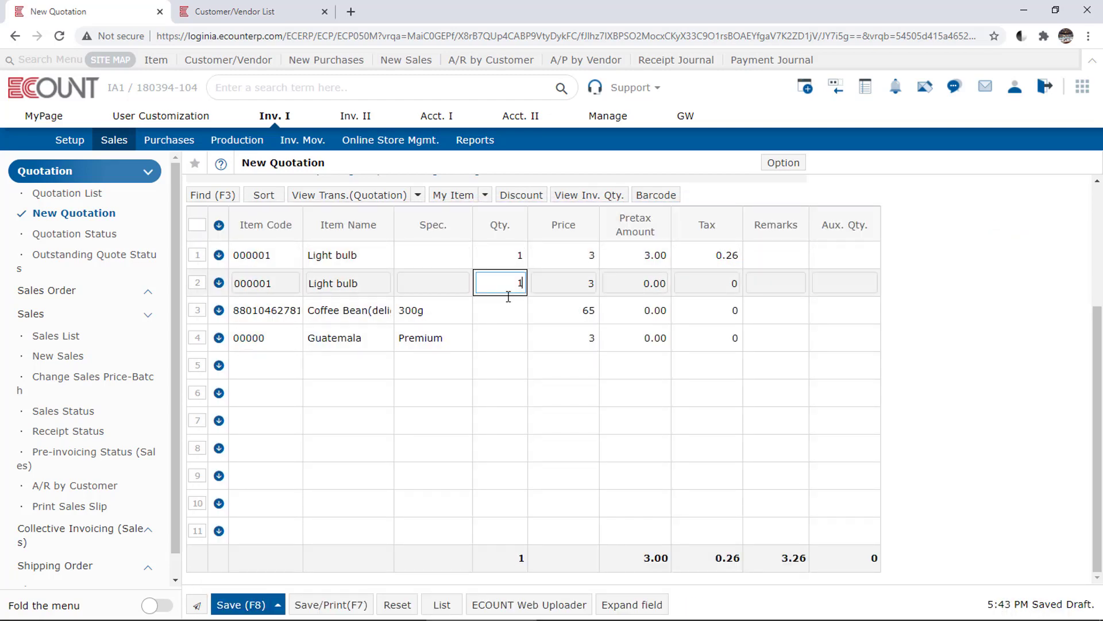
click(511, 311)
text(1)
click(517, 338)
text(1)
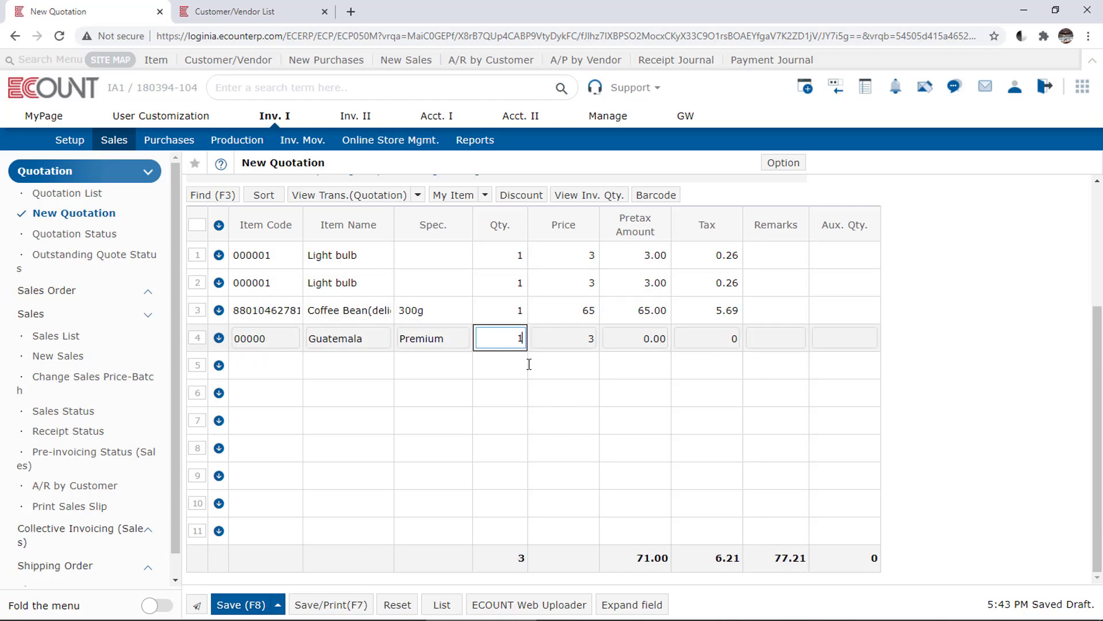
click(917, 357)
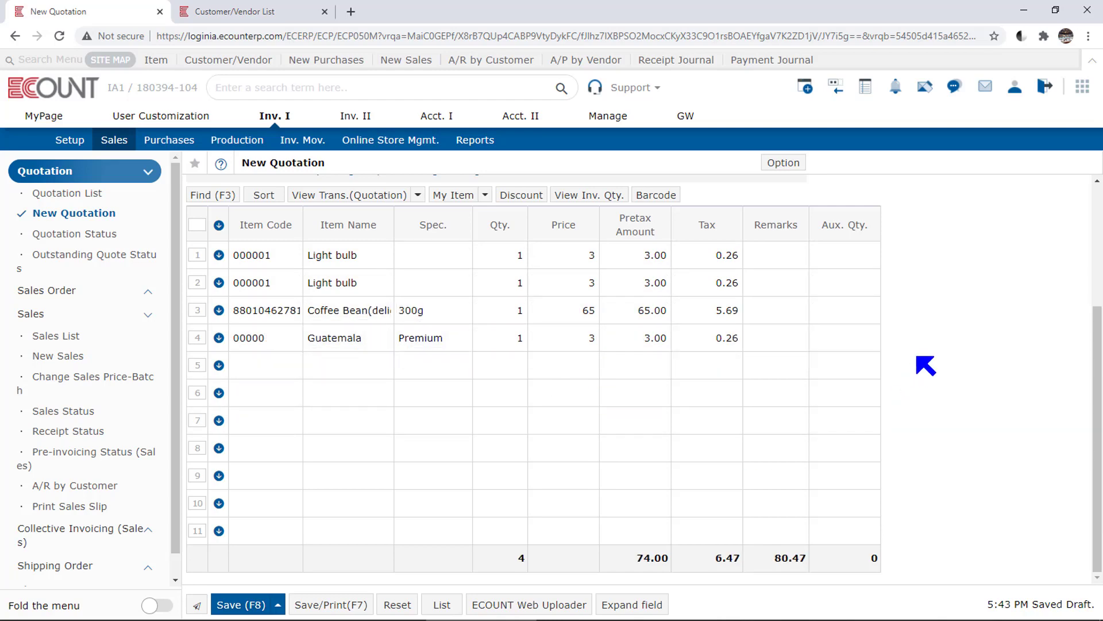
Turn on barcode entry for the quotation lines and turn it off again.
scroll(926, 365, up, 3)
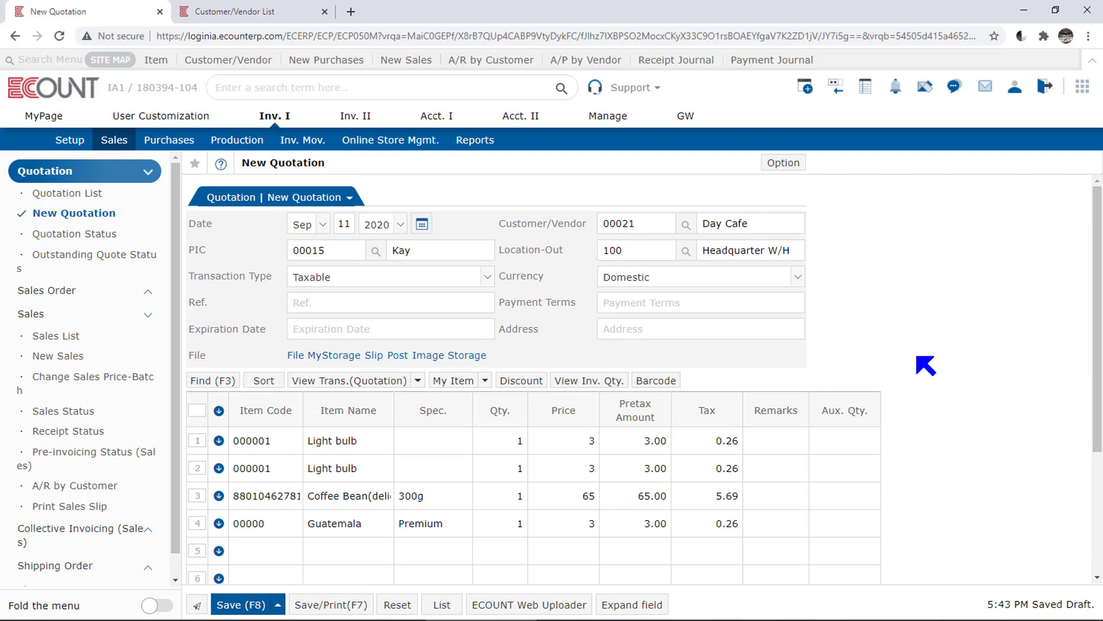
click(655, 381)
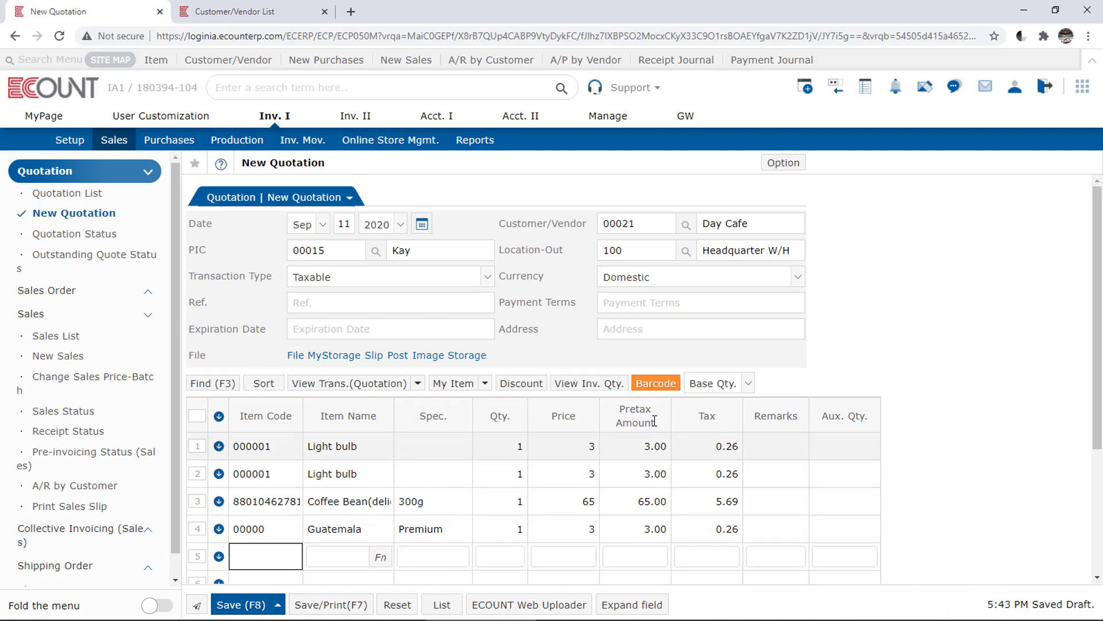
click(654, 384)
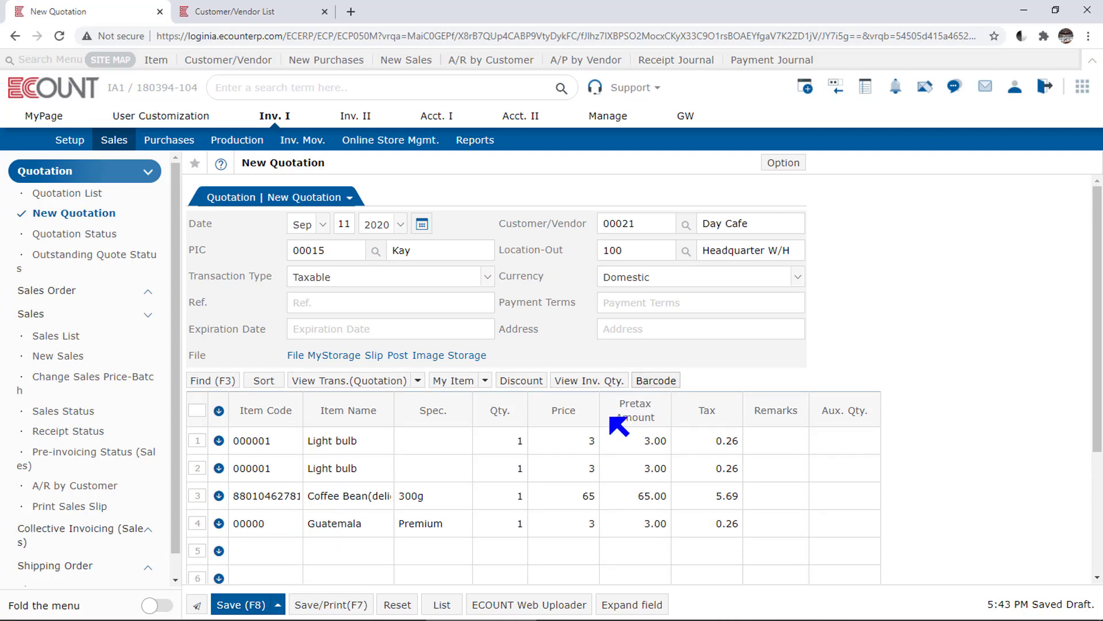
Set the price of the first Light bulb line to 5.
click(573, 446)
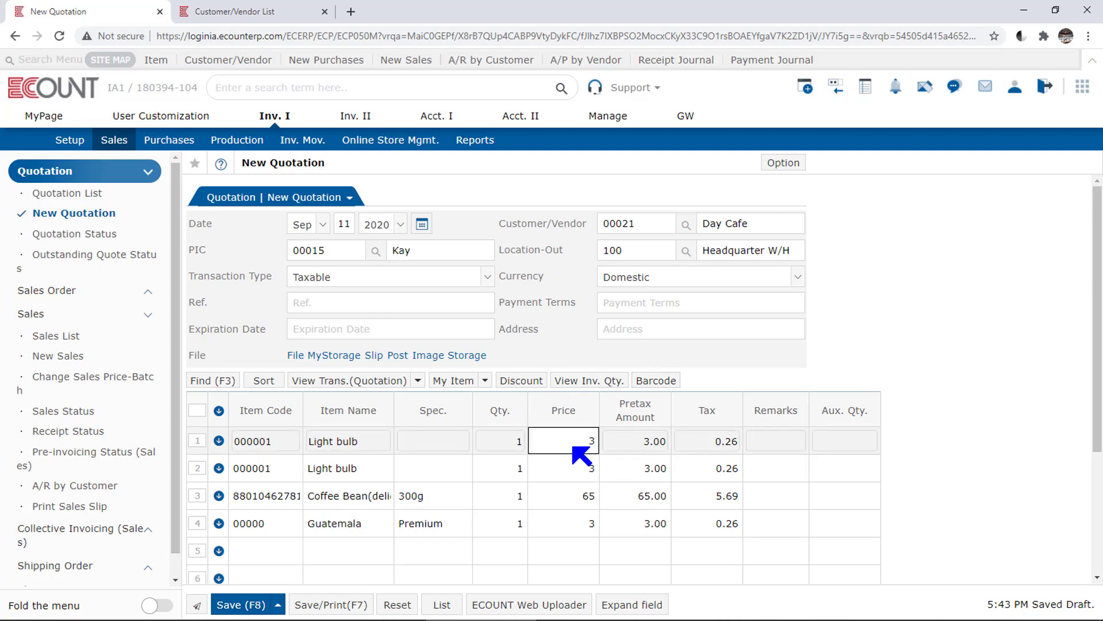
text(5)
key(Return)
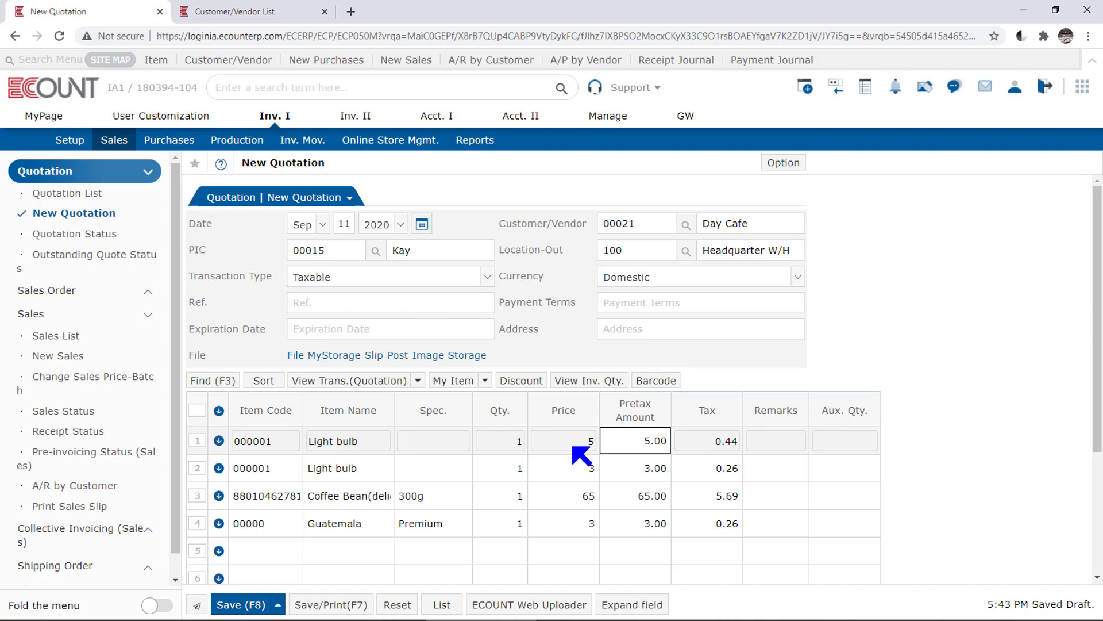
Look up the prices for the second Light bulb line and apply the customer/vendor price level by item, 4.
click(590, 468)
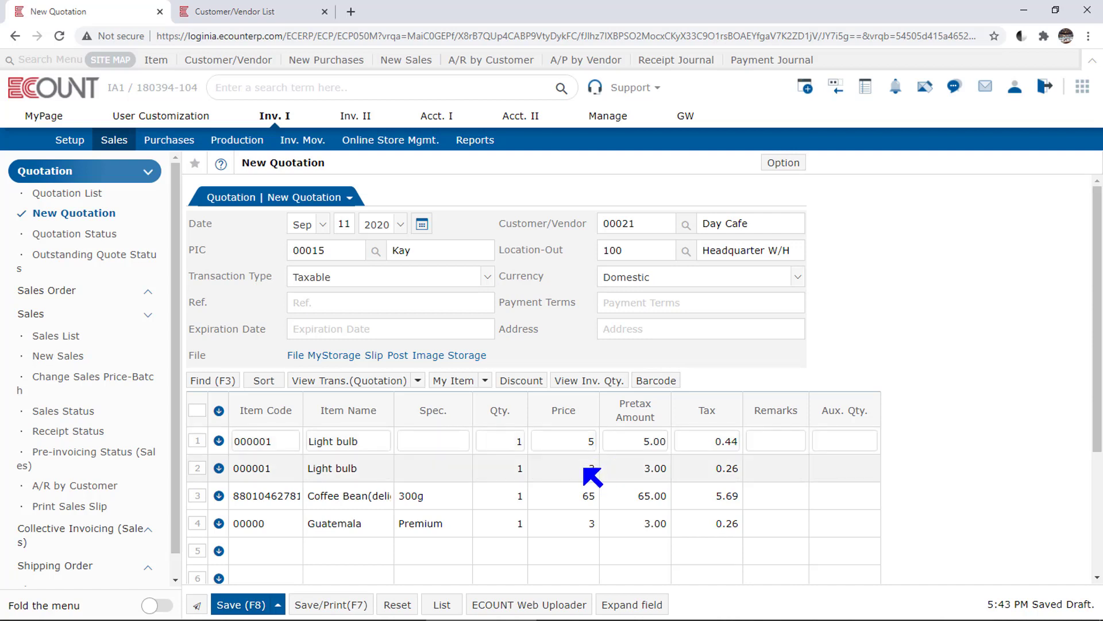
click(585, 468)
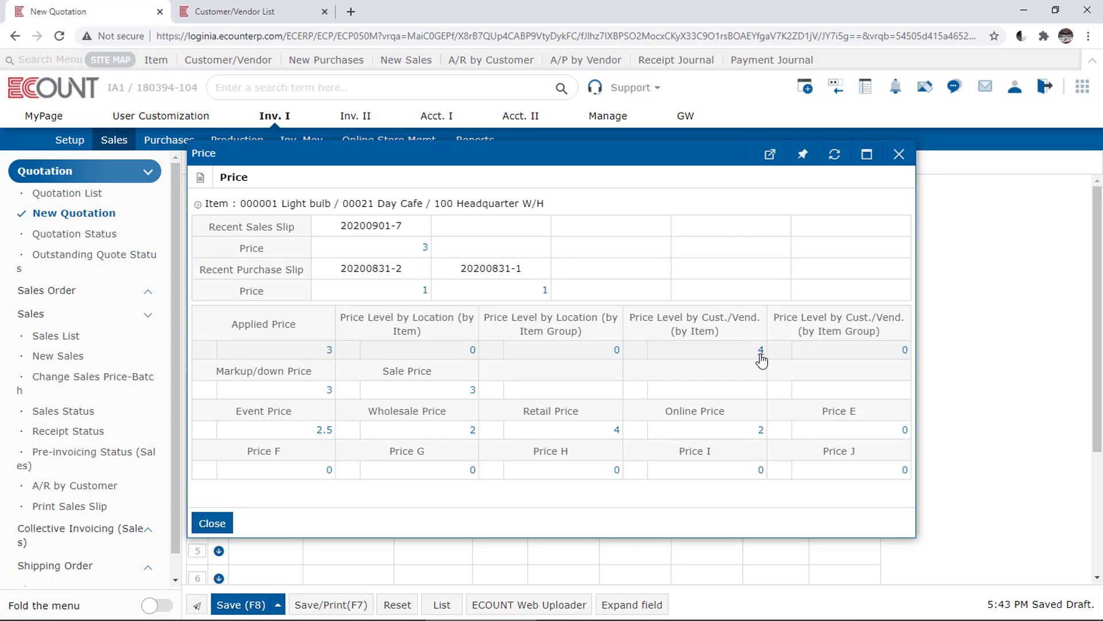
click(761, 353)
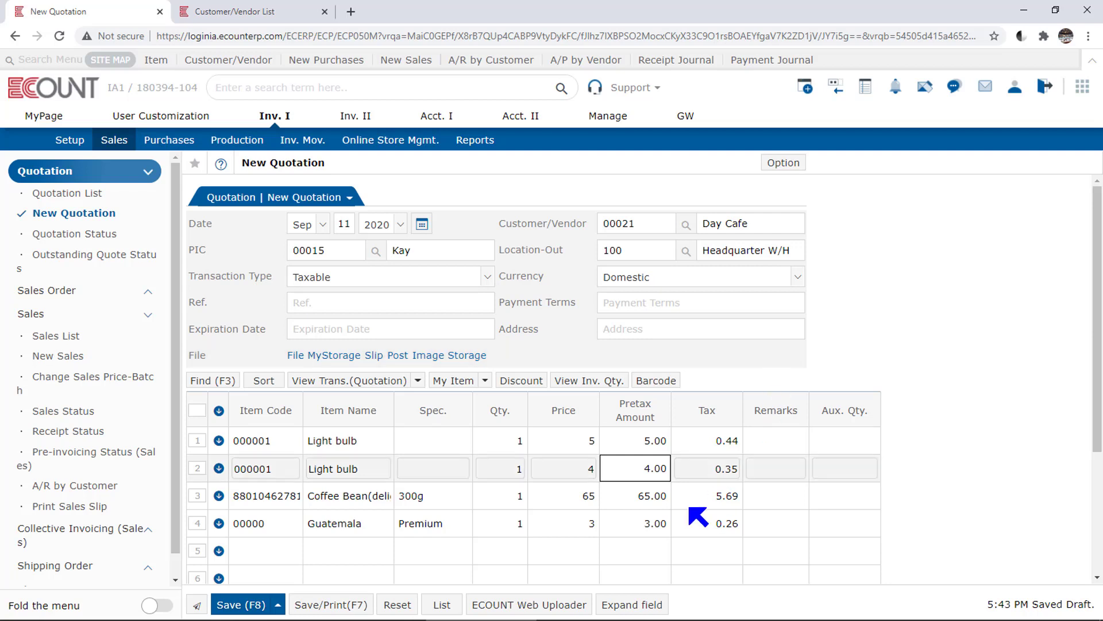
Select the second Light bulb line and change its price to the Markup/down Price.
click(198, 470)
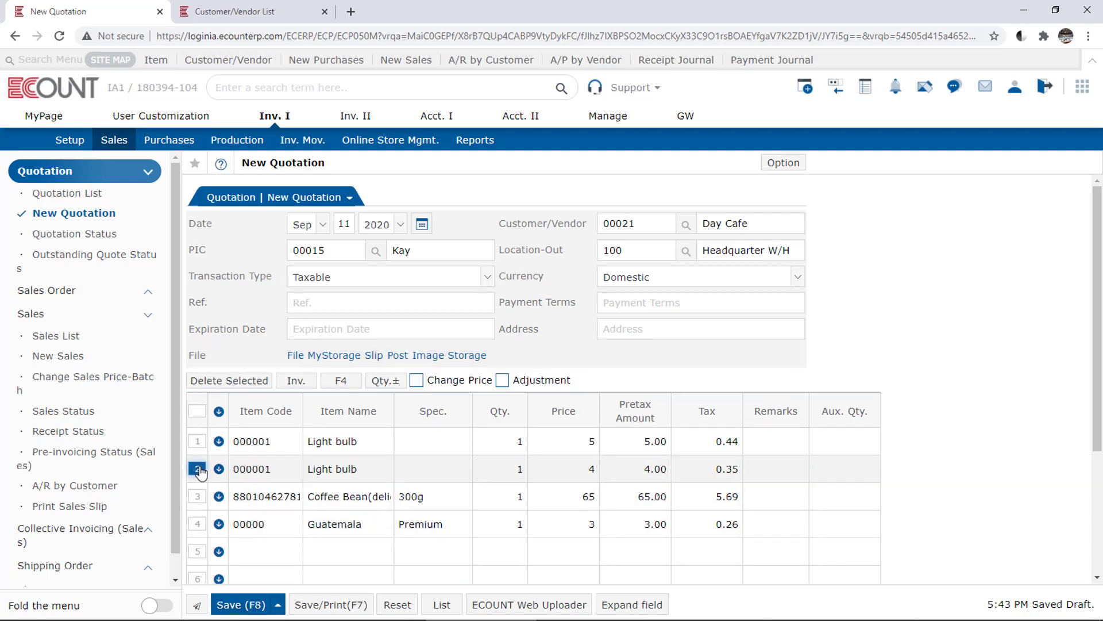
click(478, 382)
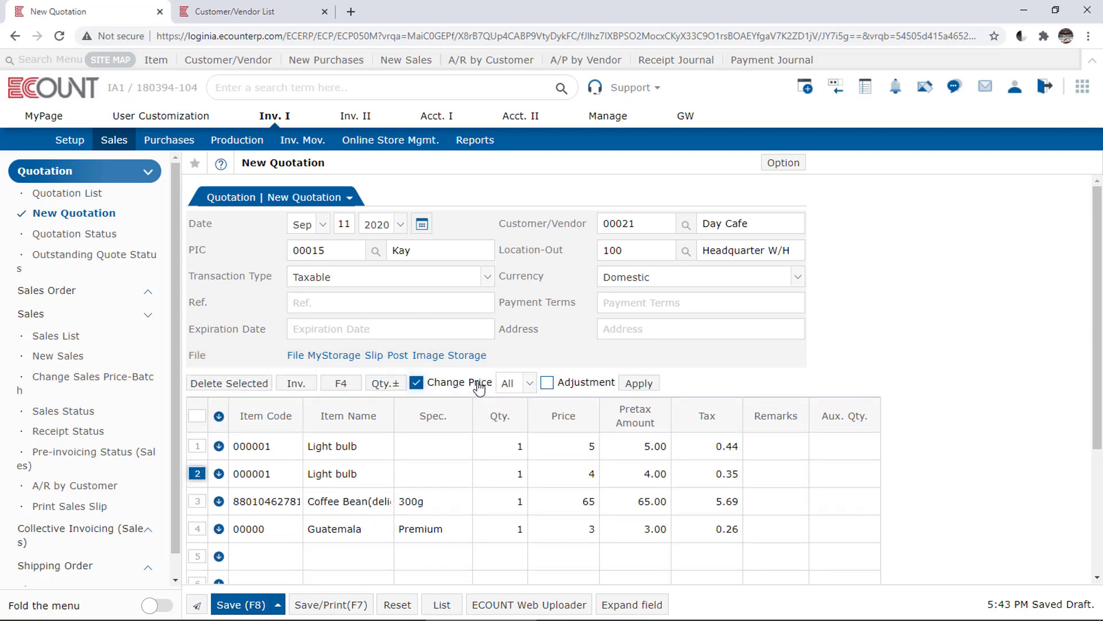
click(509, 383)
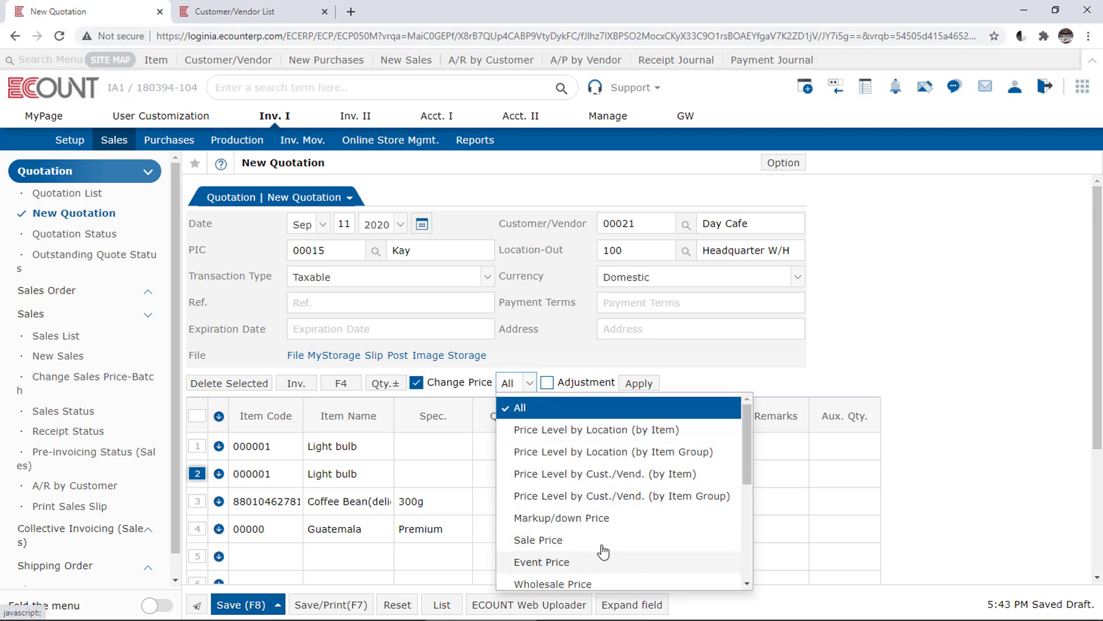
click(603, 517)
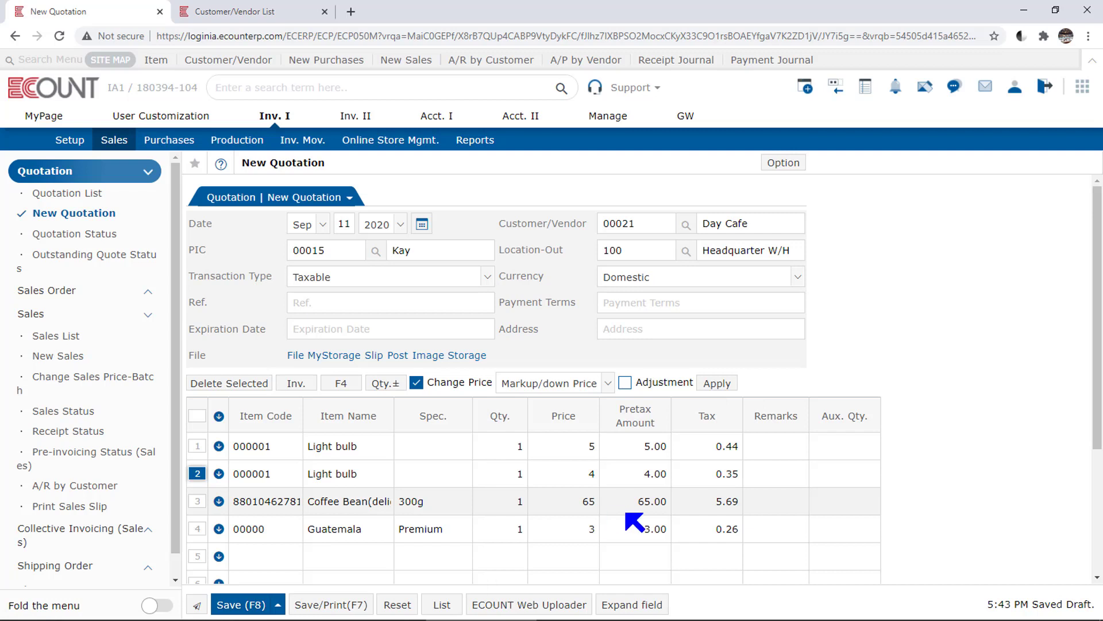
click(728, 390)
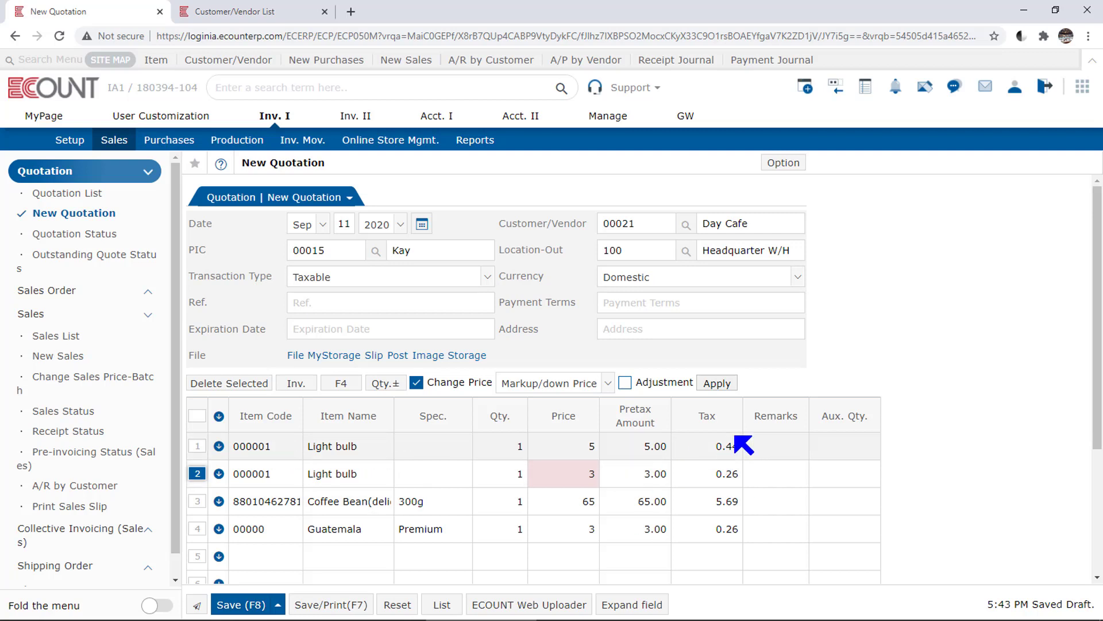
Apply a price adjustment of -1.5 to the second Light bulb line, by Price and rounded to 1.
click(677, 383)
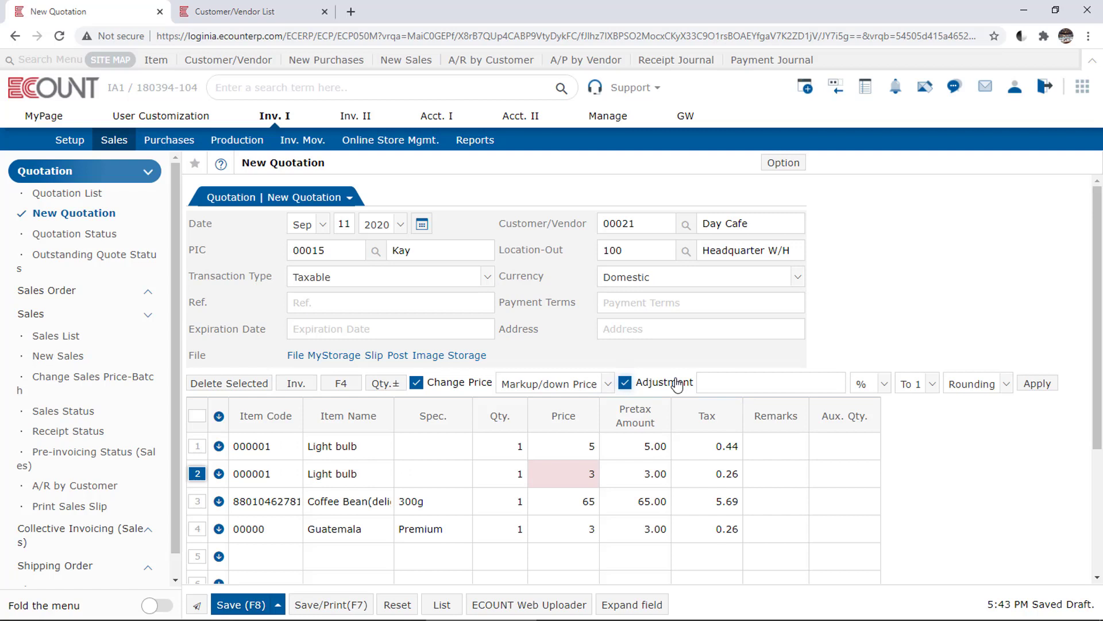
click(880, 386)
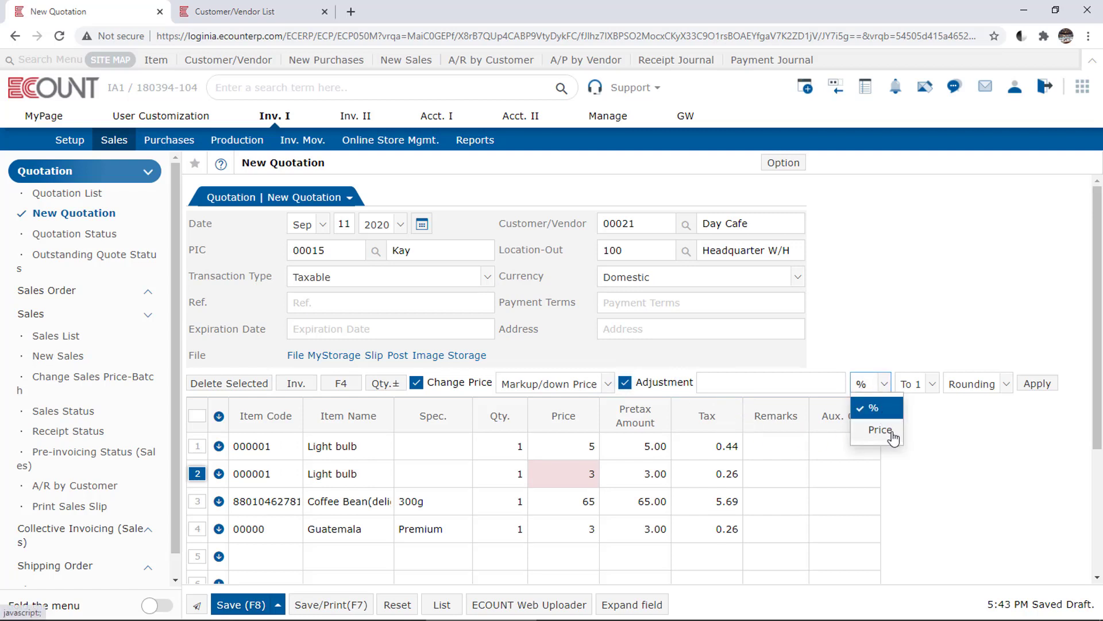
click(880, 430)
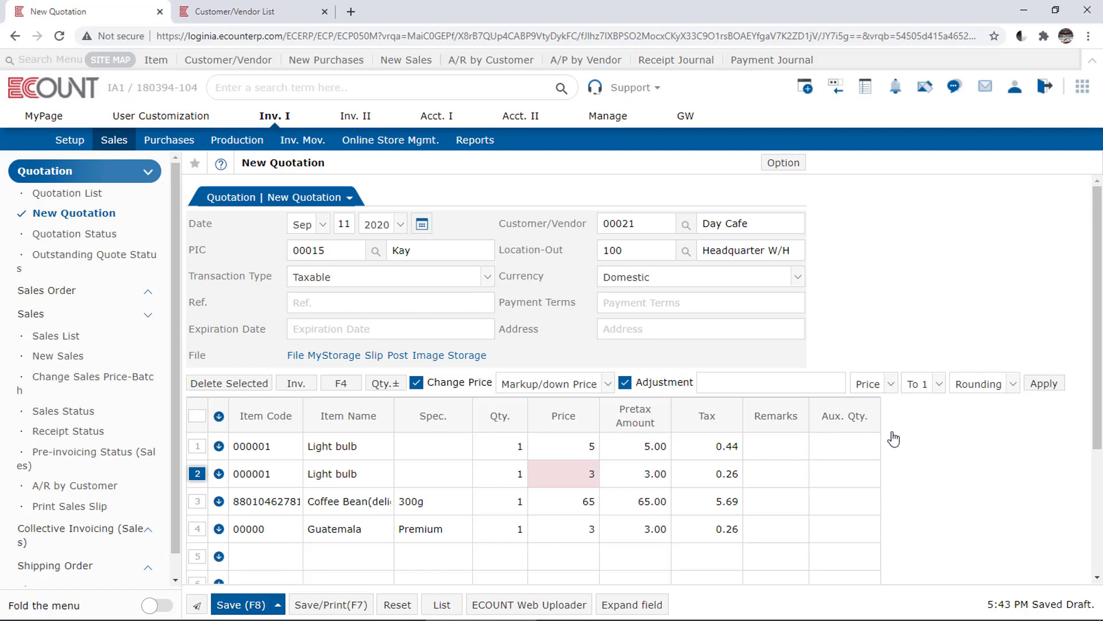
click(826, 384)
text(-1.5)
key(Return)
click(924, 423)
click(926, 386)
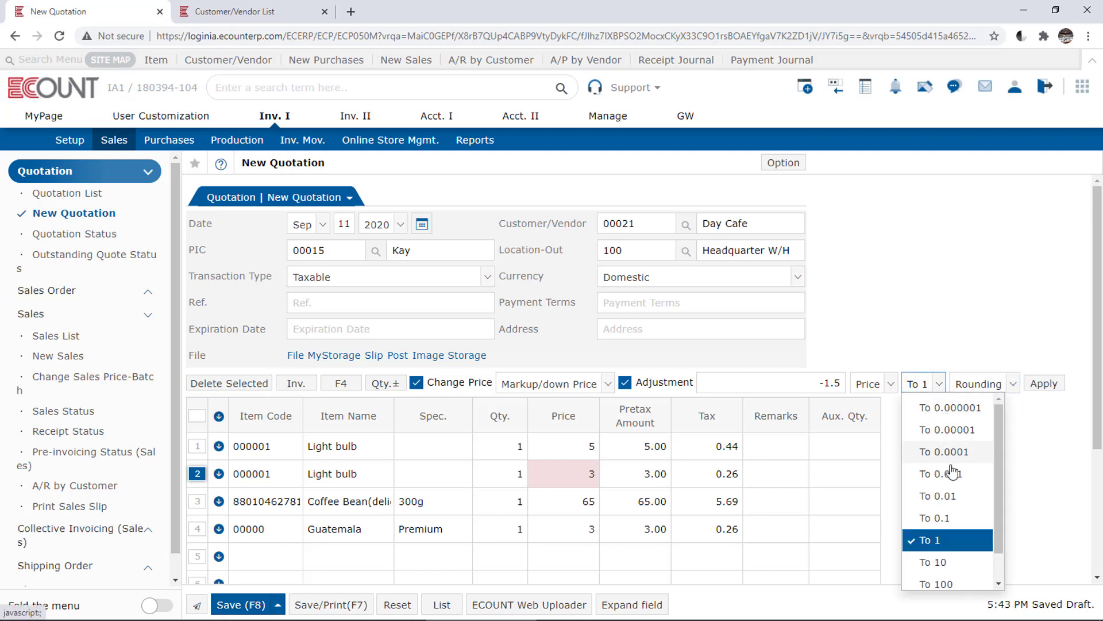
click(1050, 511)
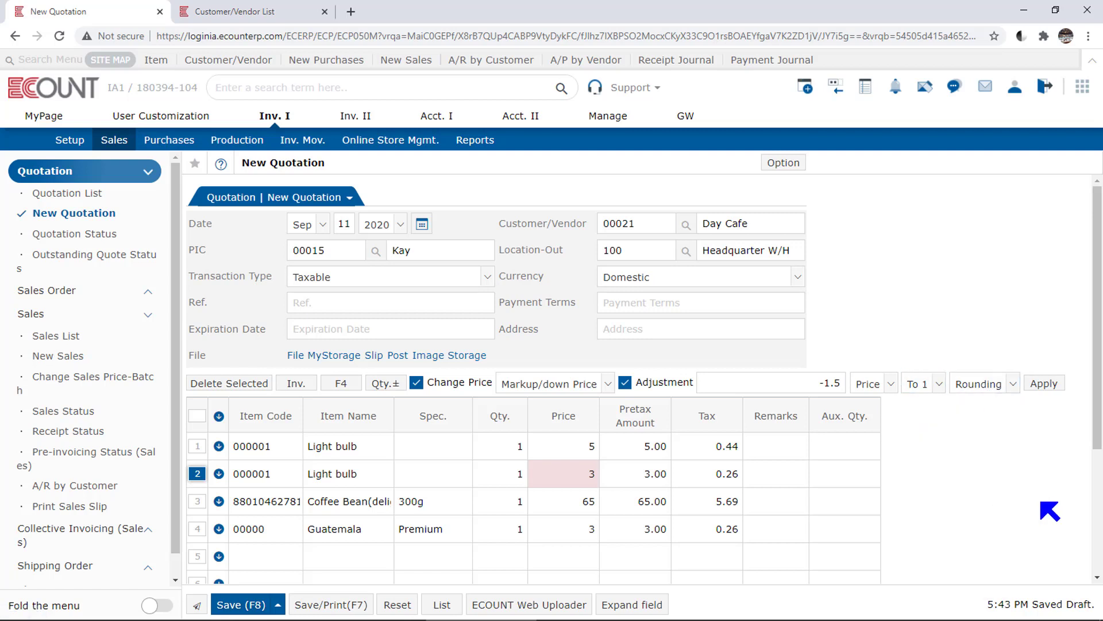
click(1045, 384)
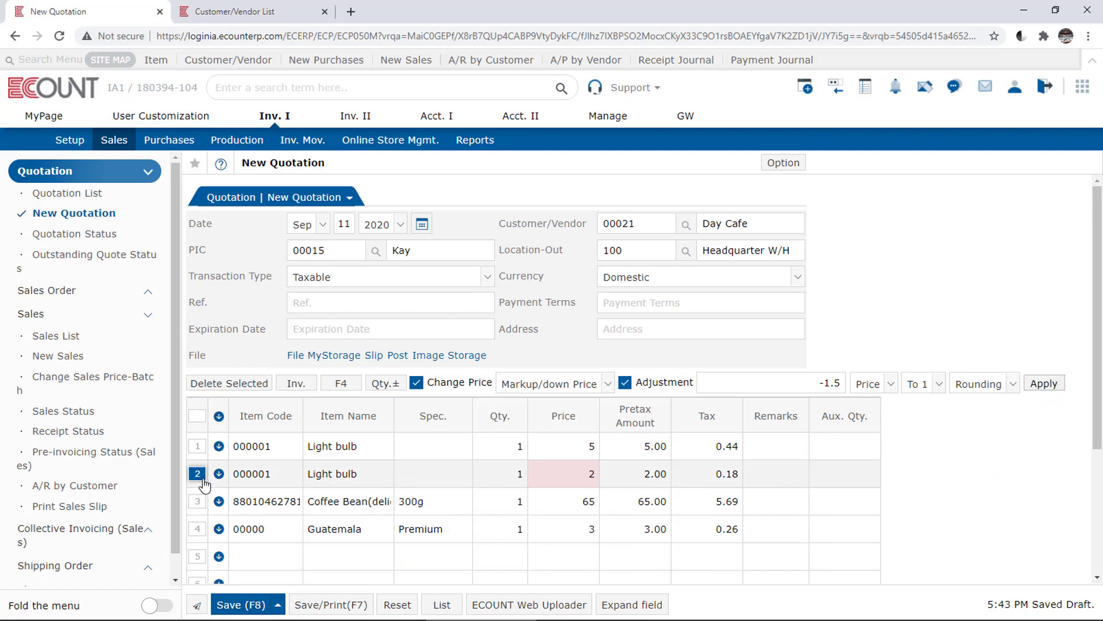
Convert the second Light bulb line's price to its pretax value of 1.83908, and run the same conversion on all lines.
click(552, 482)
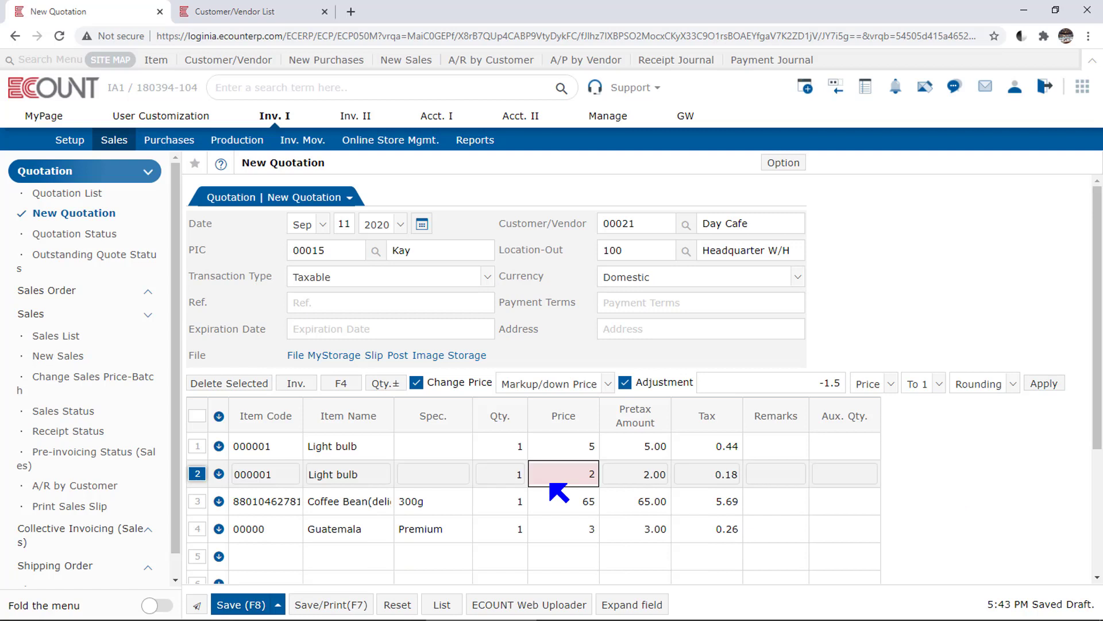
text(1.83908)
click(202, 419)
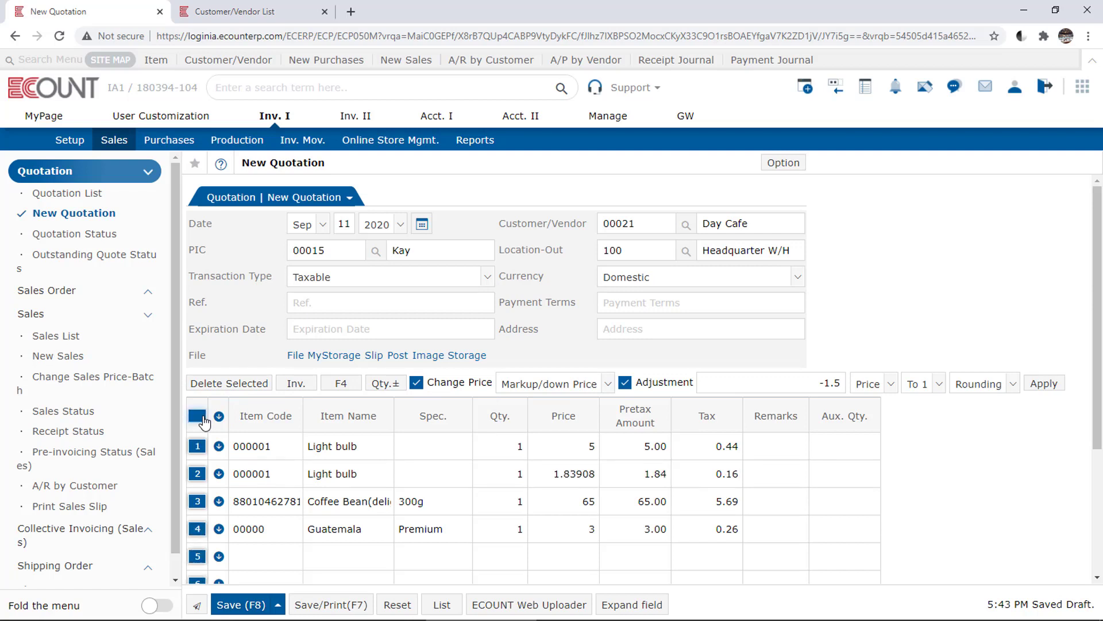
click(351, 385)
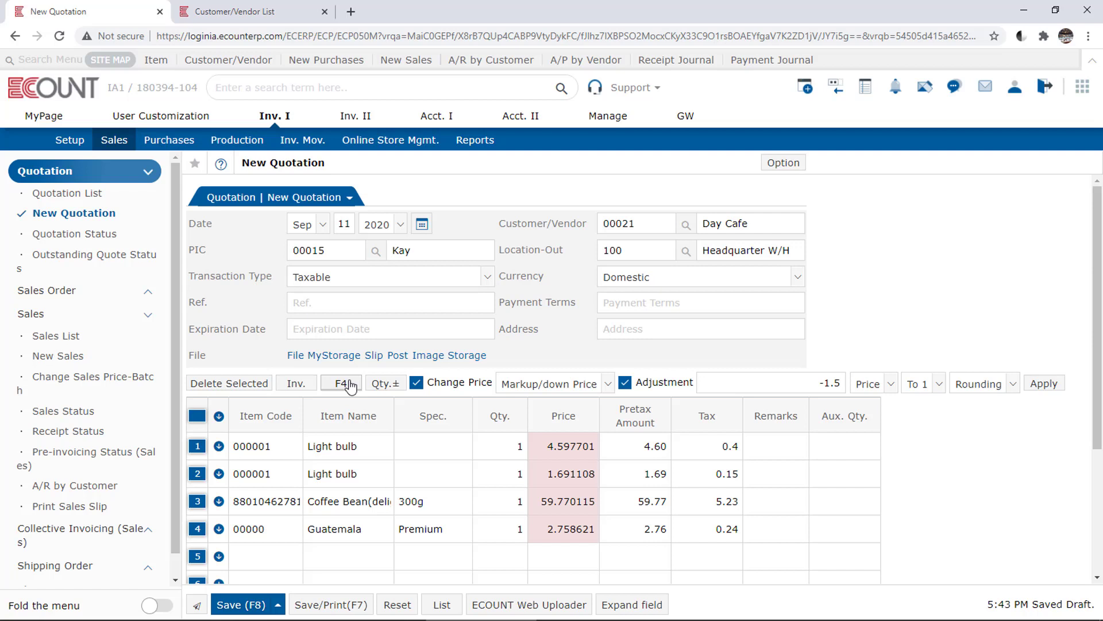
click(200, 418)
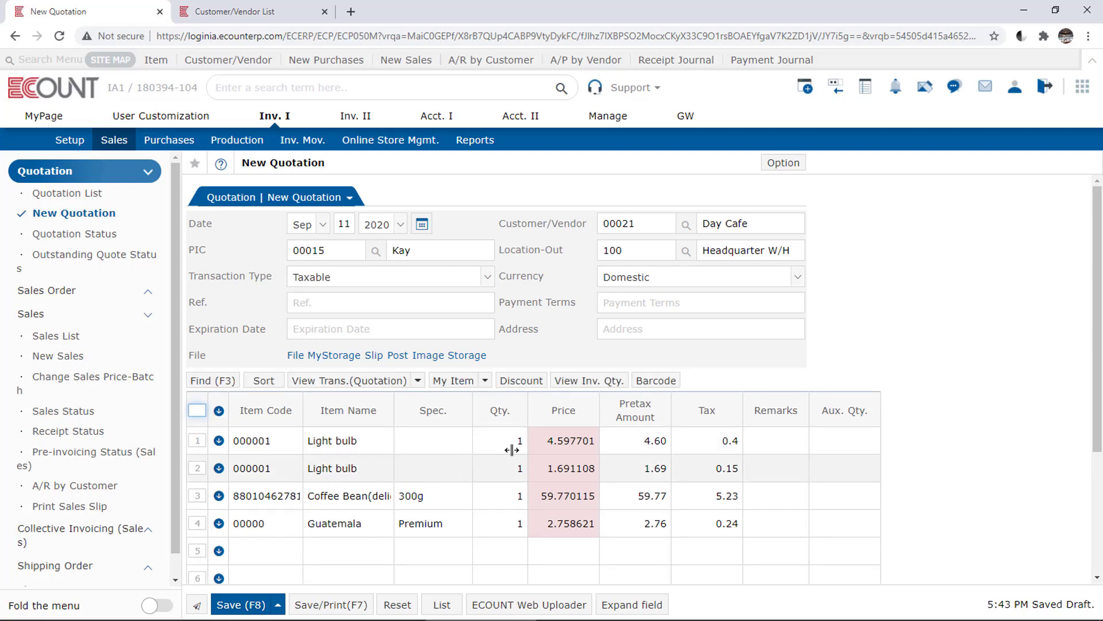
Show the inventory quantities on the lines and add Green tea latte [From Japan] from Day Cafe's past sales transactions.
click(615, 388)
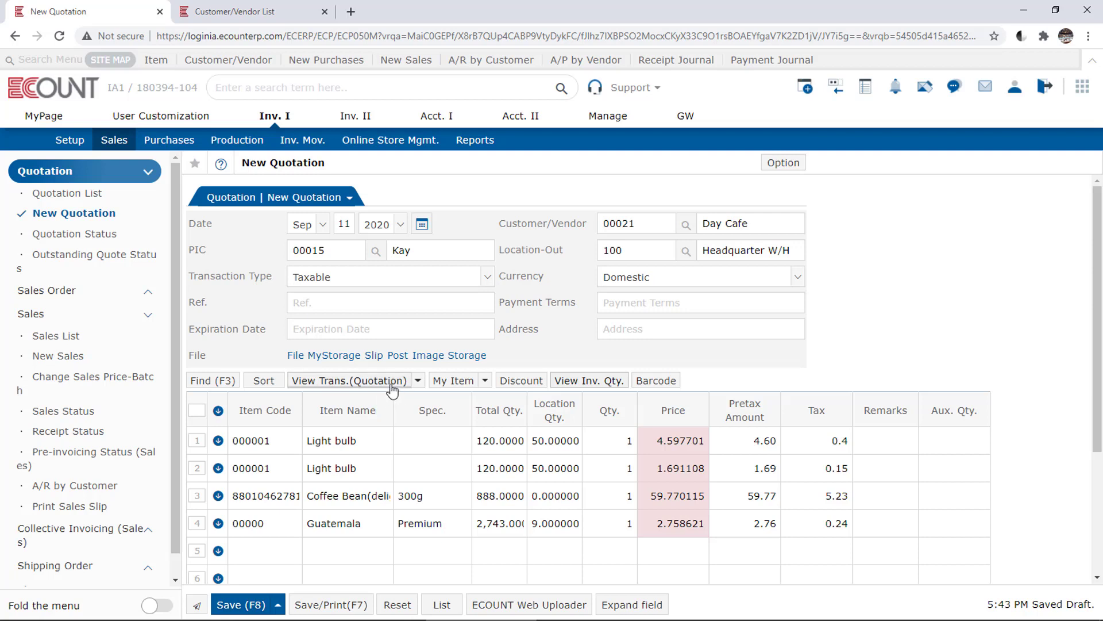
mouse_move(392, 390)
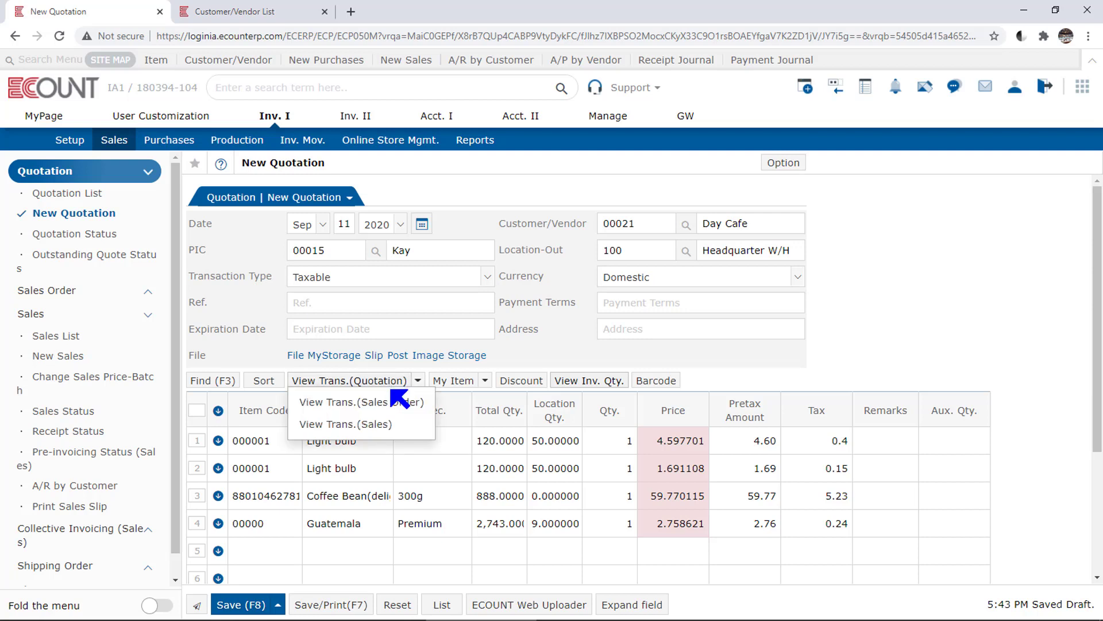
click(378, 426)
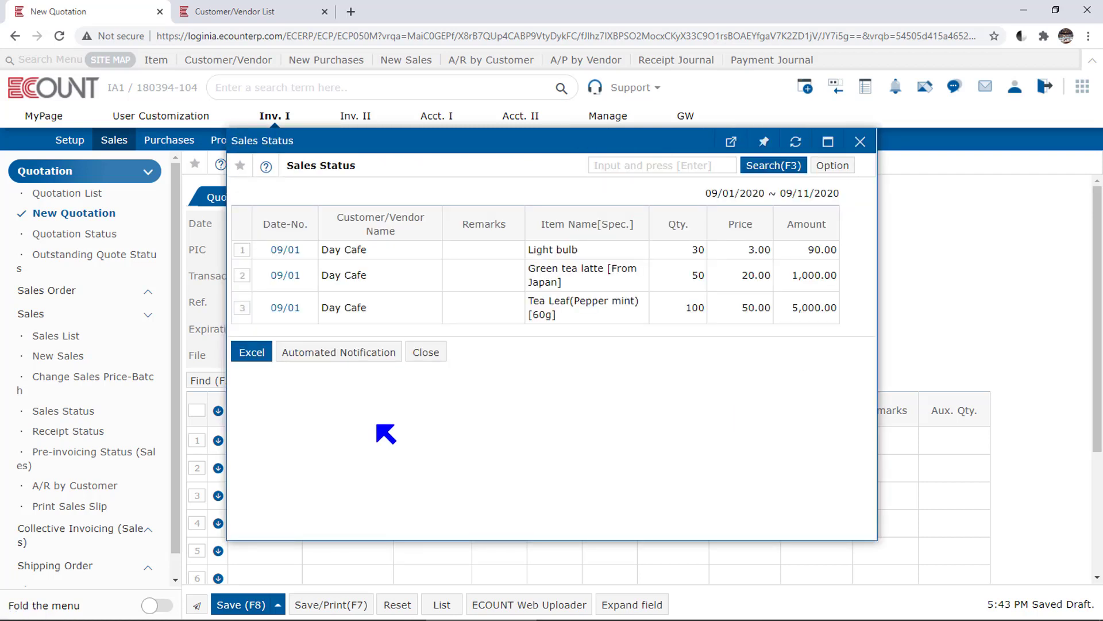
click(242, 280)
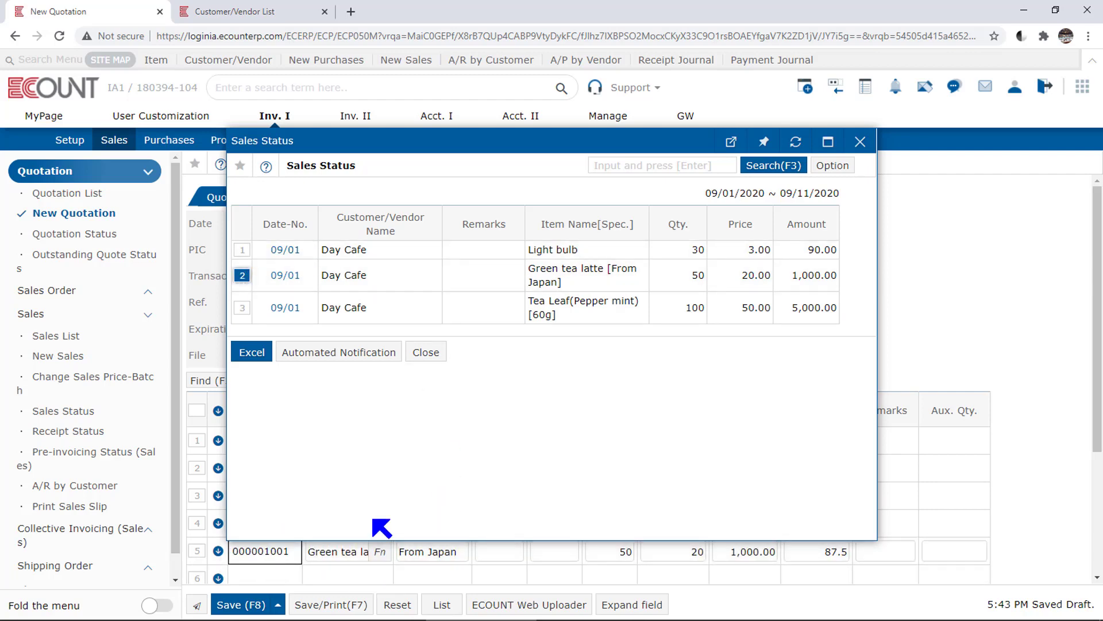
click(425, 352)
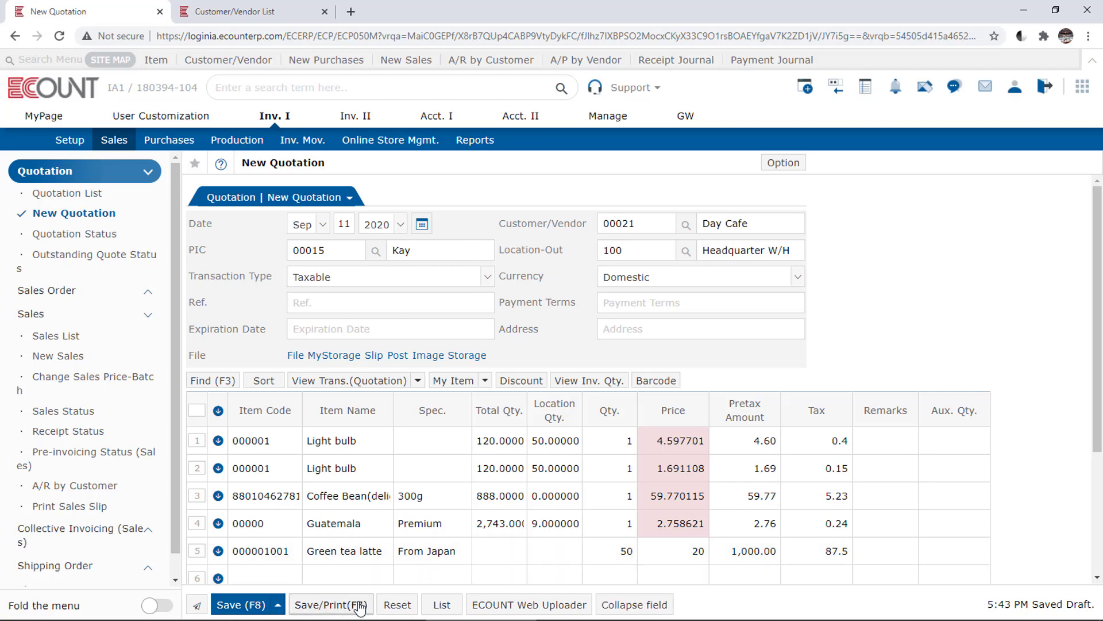
Save the quotation and open its printable quote.
click(359, 605)
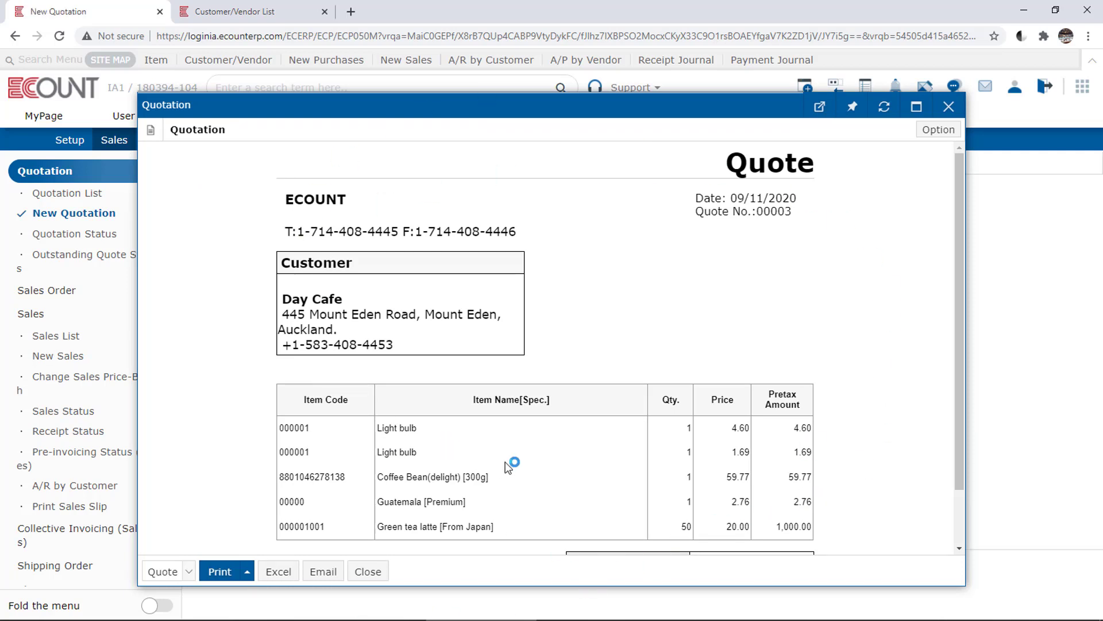
Review the printable quote down to its totals, along with its template setup and output options.
scroll(895, 367, down, 1)
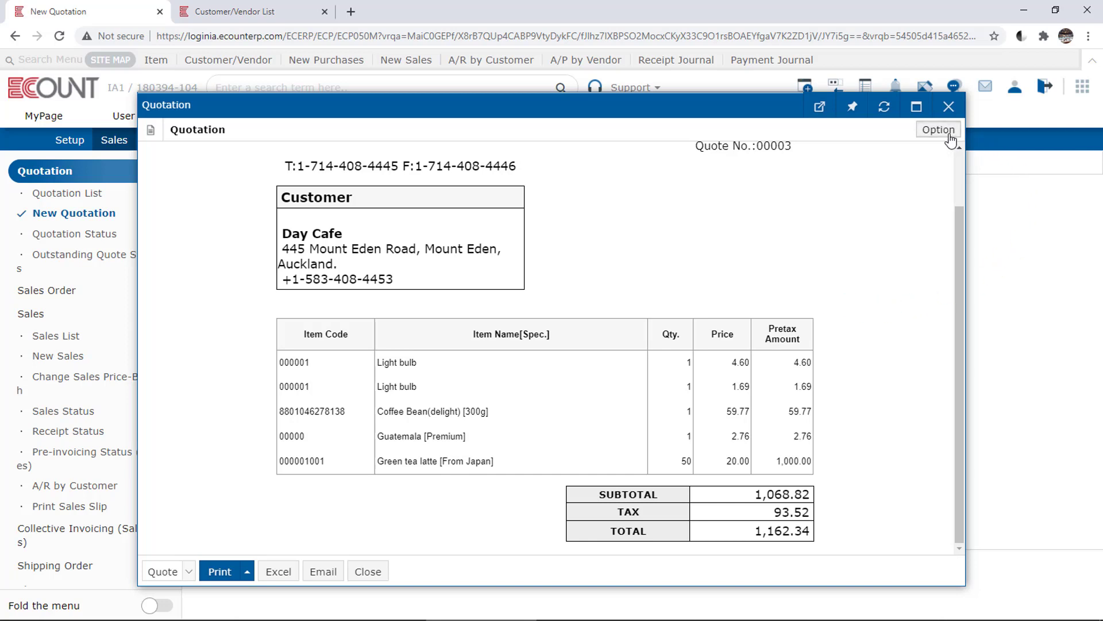
click(948, 135)
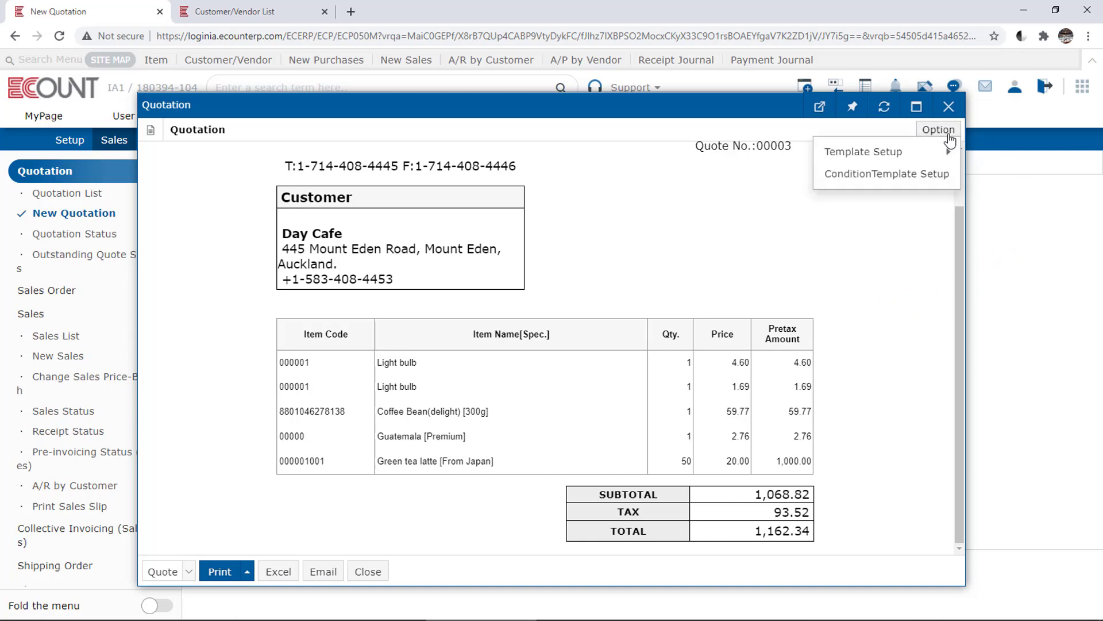
mouse_move(902, 153)
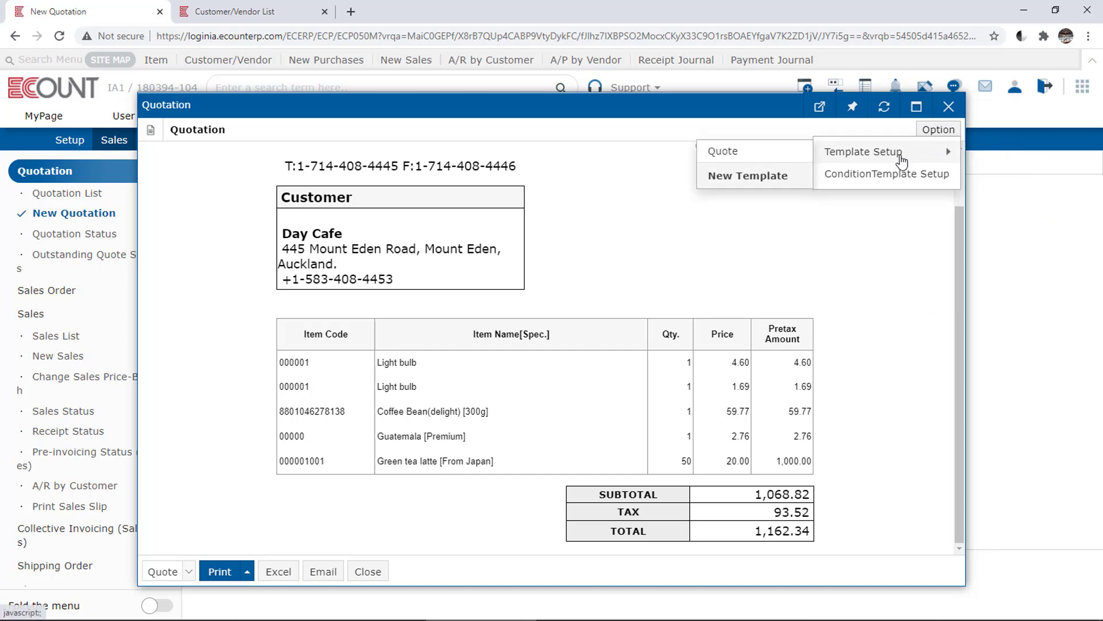
click(616, 280)
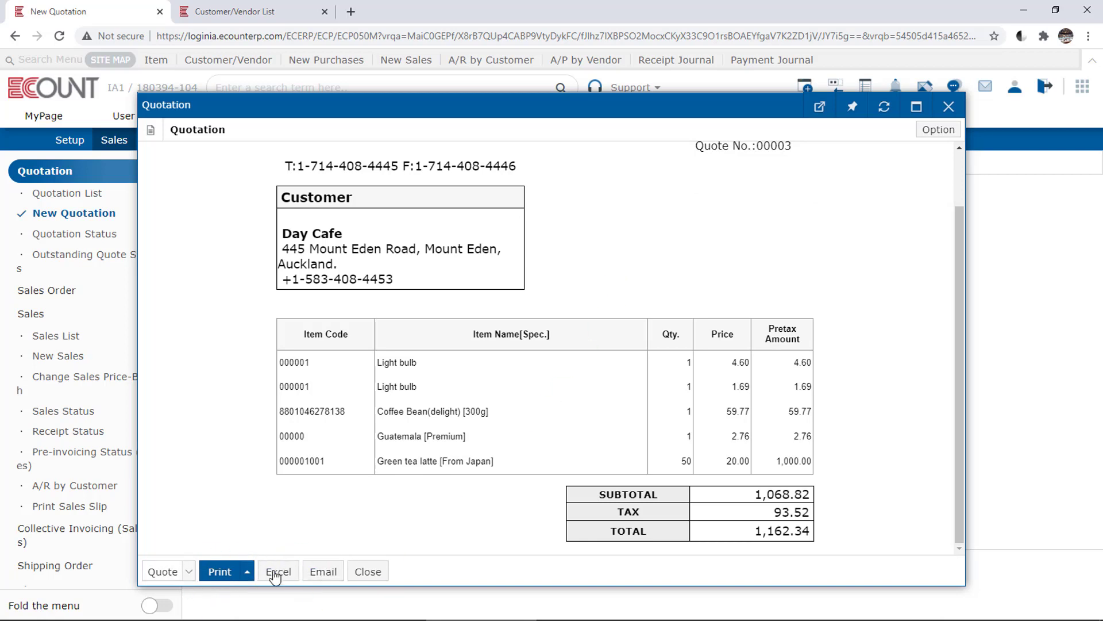
click(246, 571)
Close the printable quote and open the Quotation List filtered to quotations in progress.
click(369, 572)
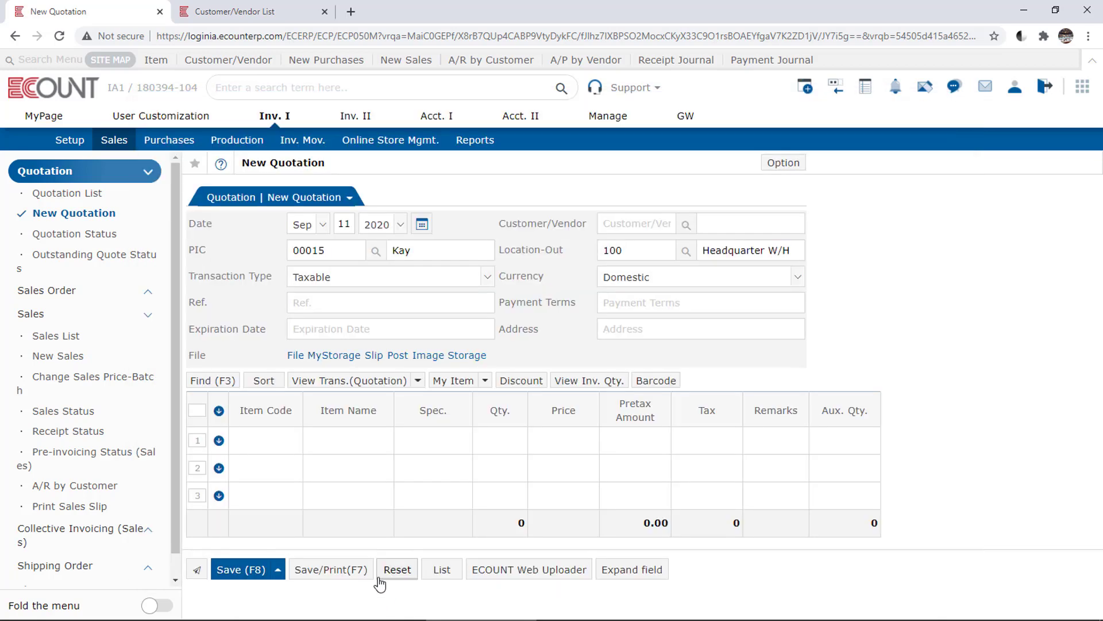
click(101, 196)
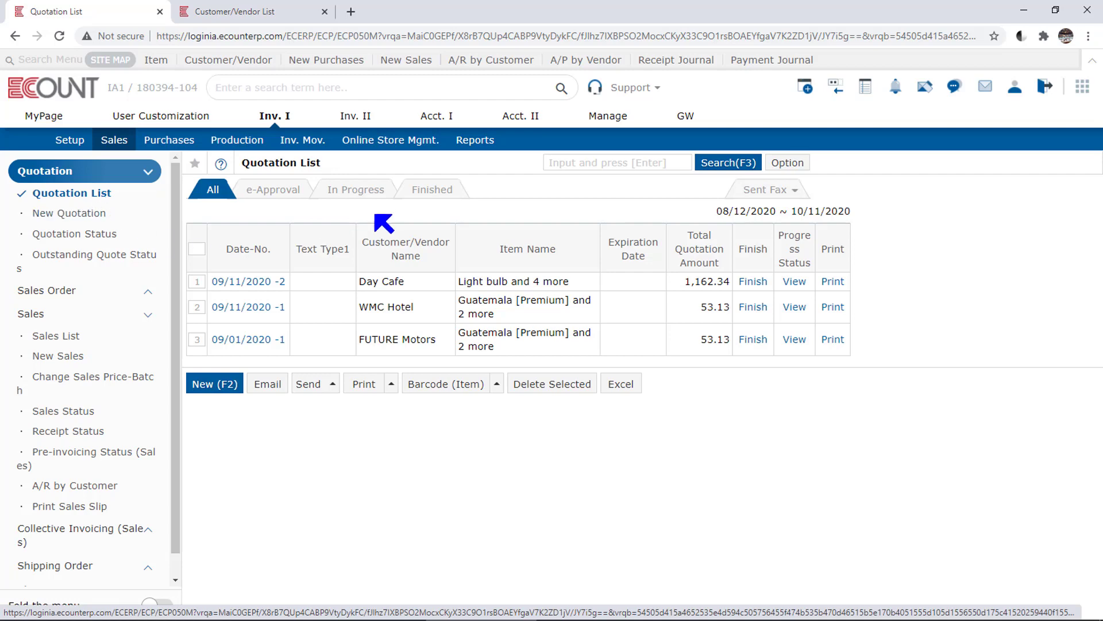
click(381, 200)
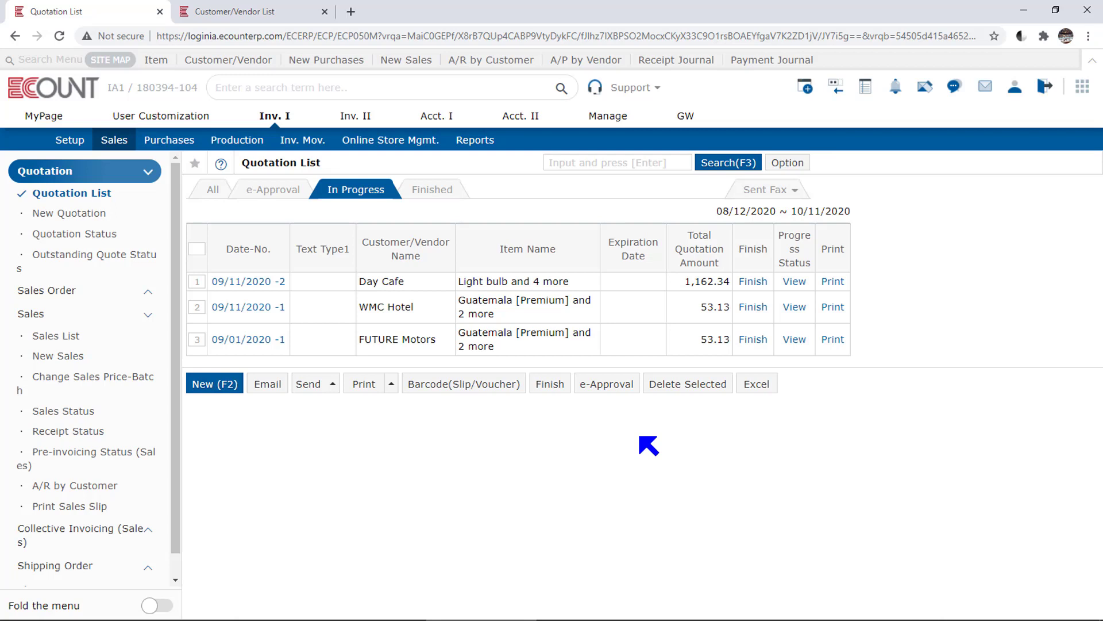
Mark WMC Hotel's quotation 09/11/2020 -1 as finished, and return it from Finished to In Progress.
click(754, 309)
click(436, 415)
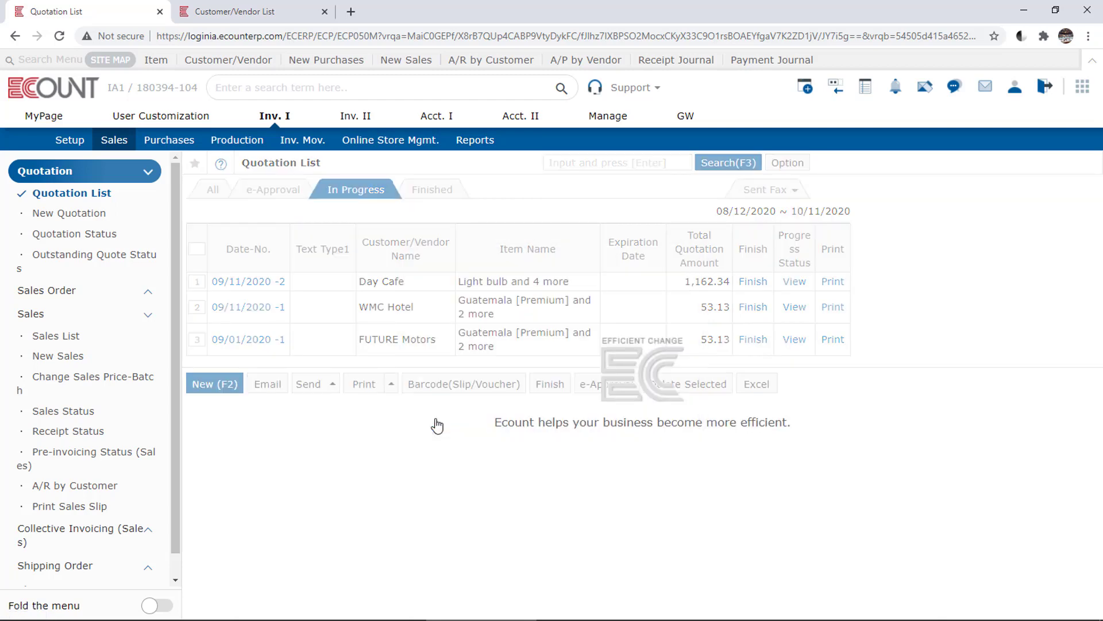
click(454, 195)
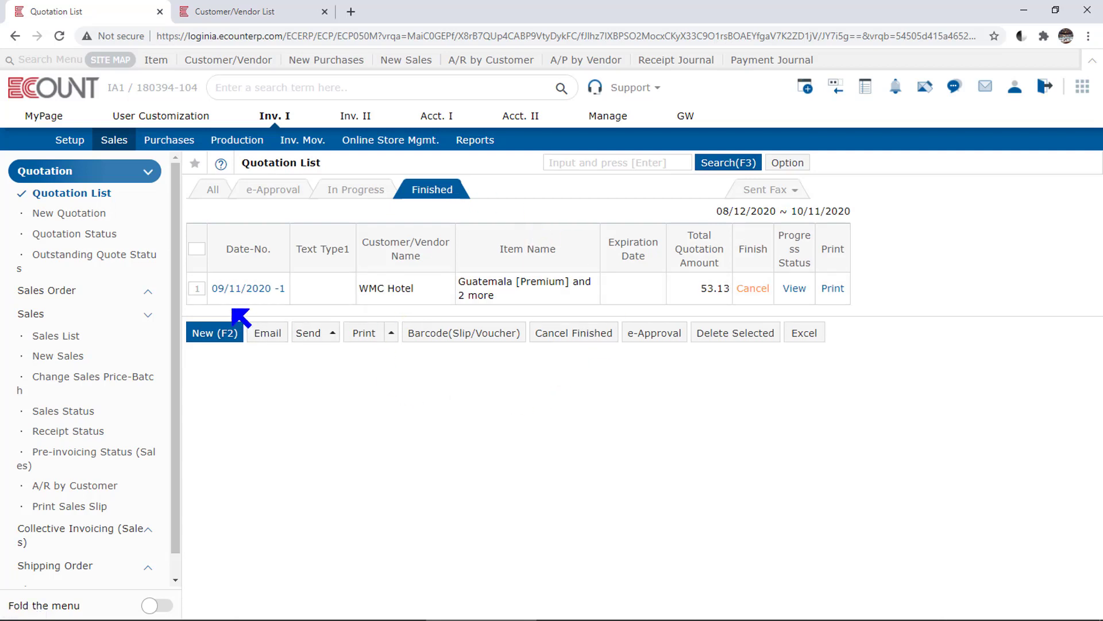
click(198, 289)
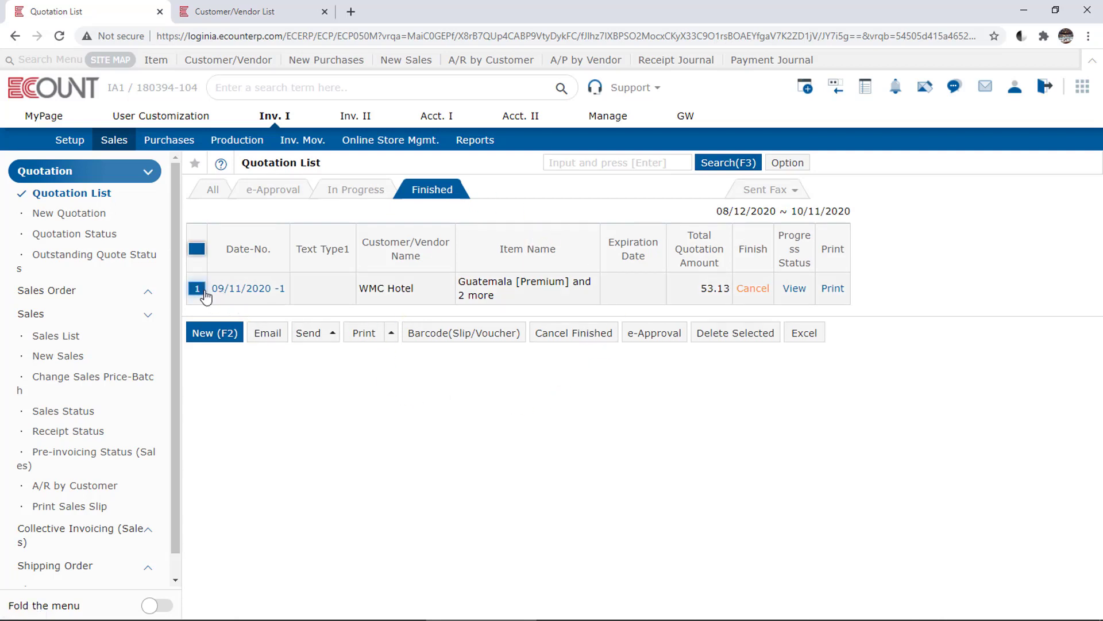
click(589, 338)
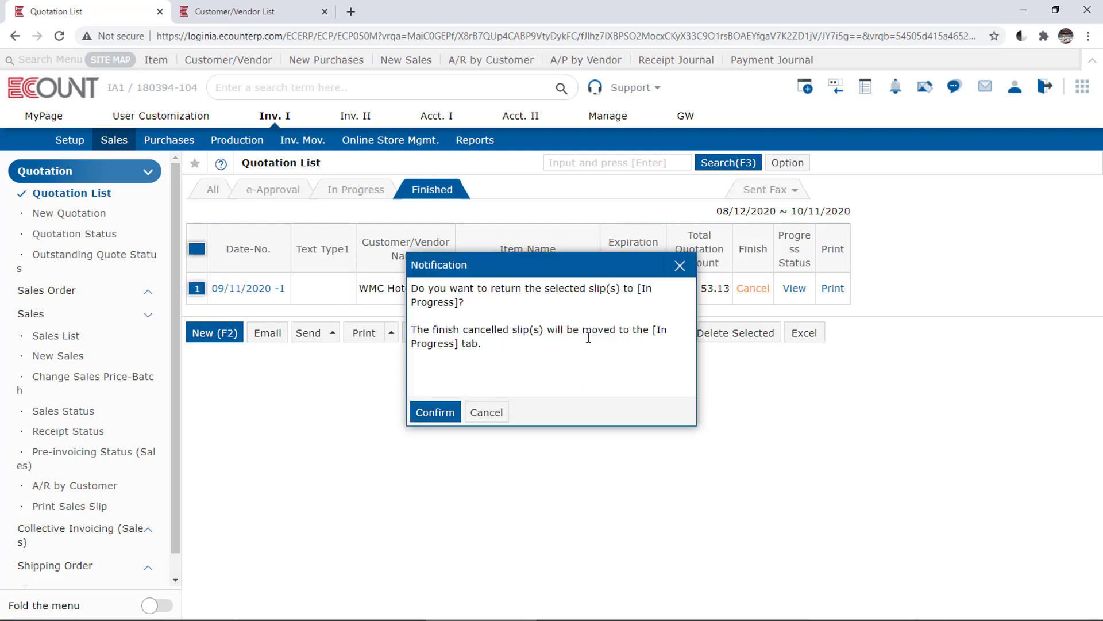
click(446, 410)
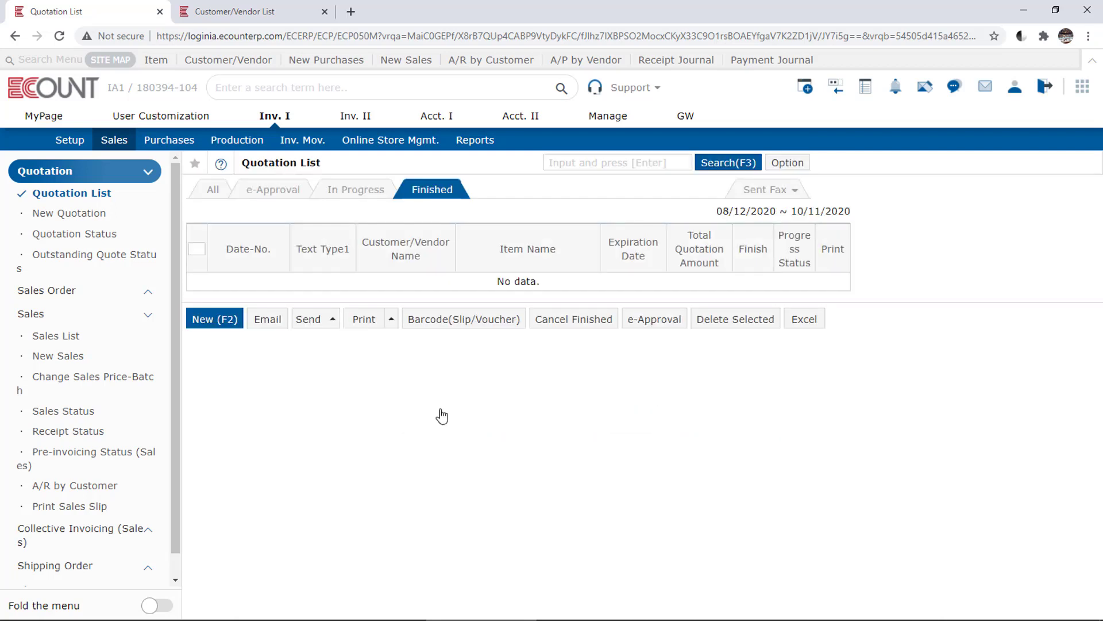
click(377, 198)
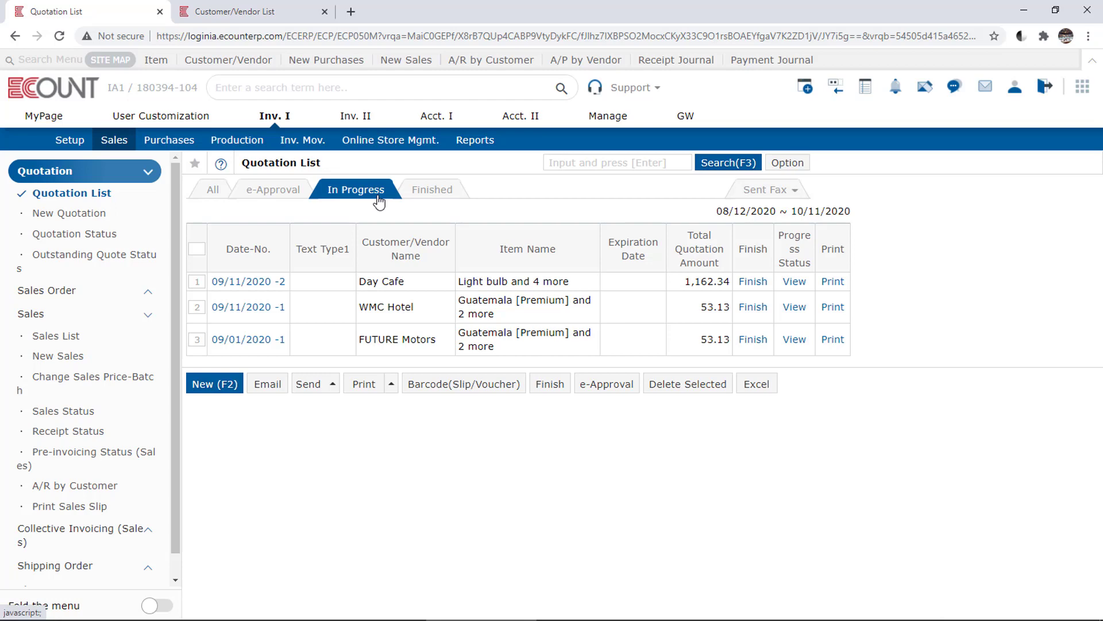
Look at Day Cafe's quotation in its modify form and at the progress status of WMC Hotel's quotation, closing both.
click(246, 282)
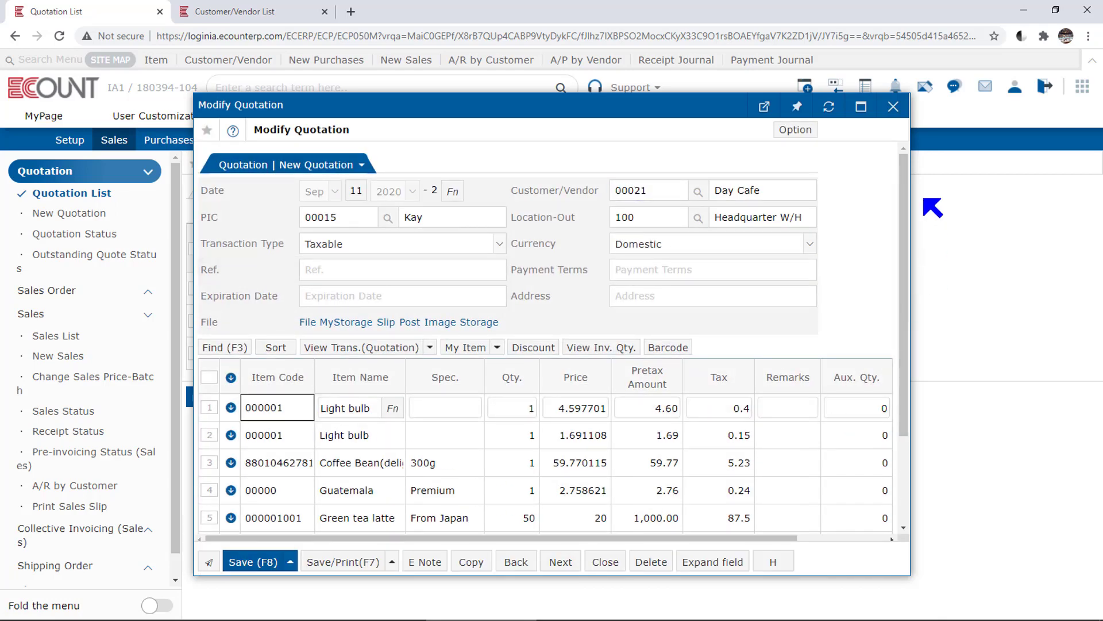
click(894, 107)
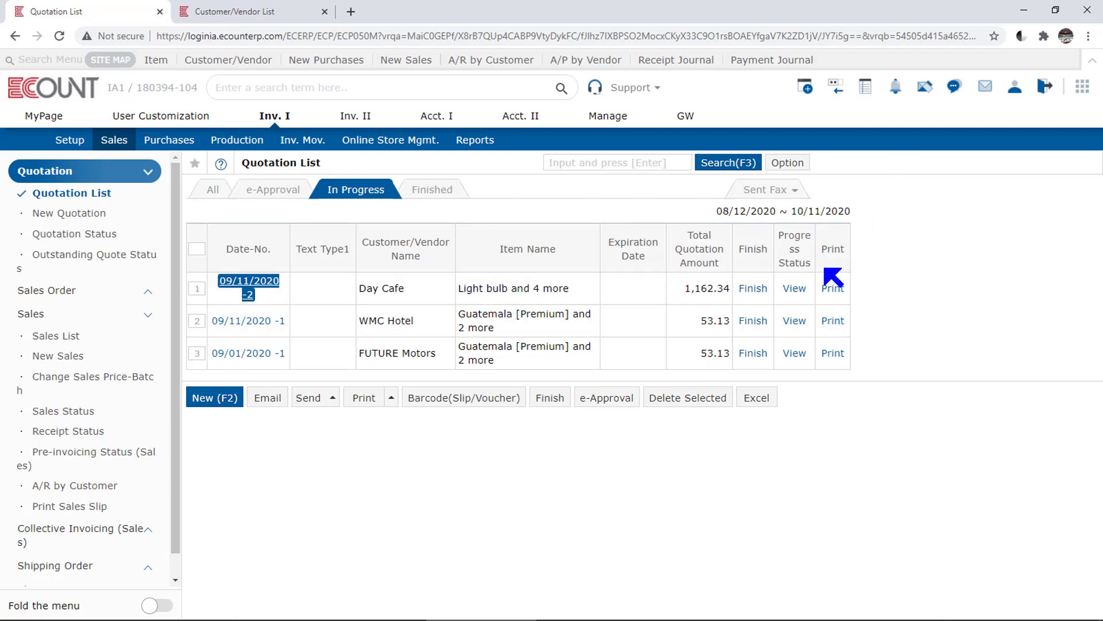
click(799, 323)
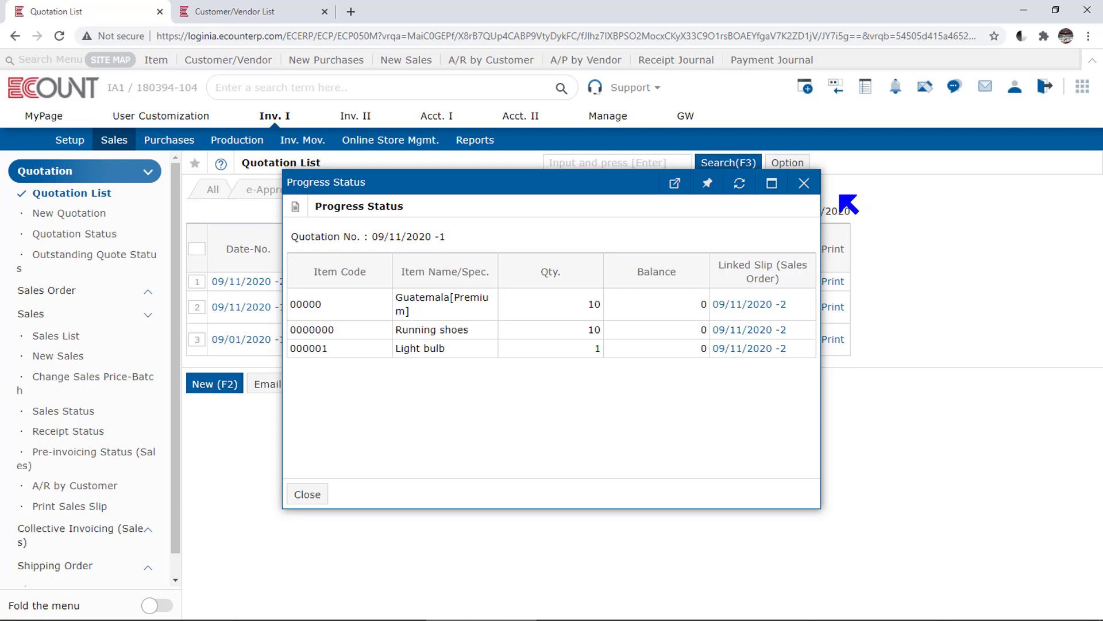
click(804, 183)
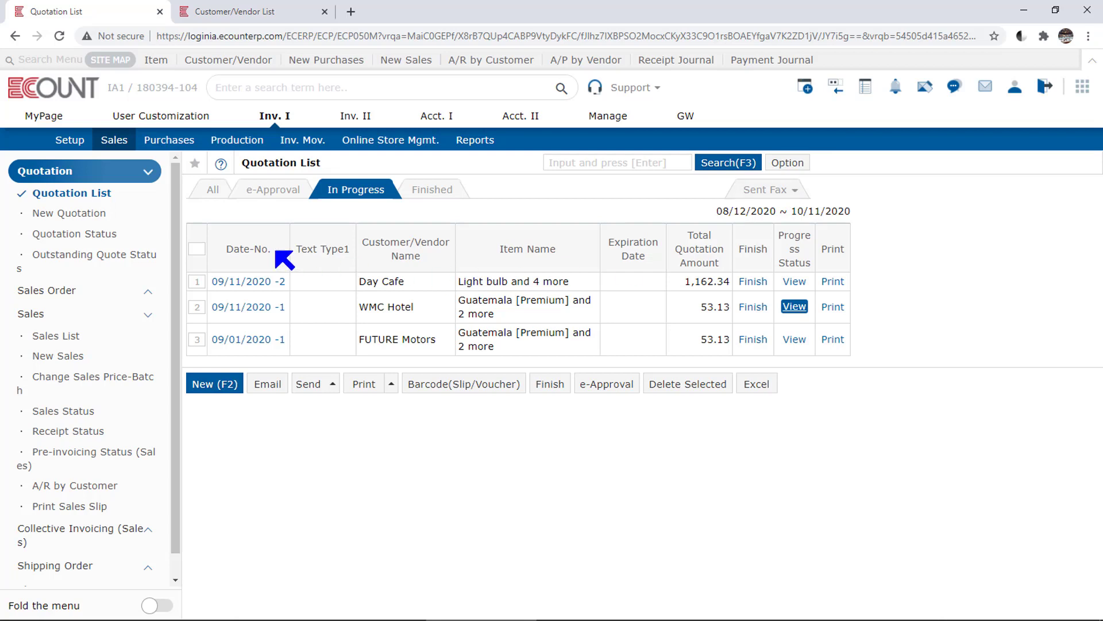
Select all in-progress quotations and open the form for sending them by email.
click(195, 251)
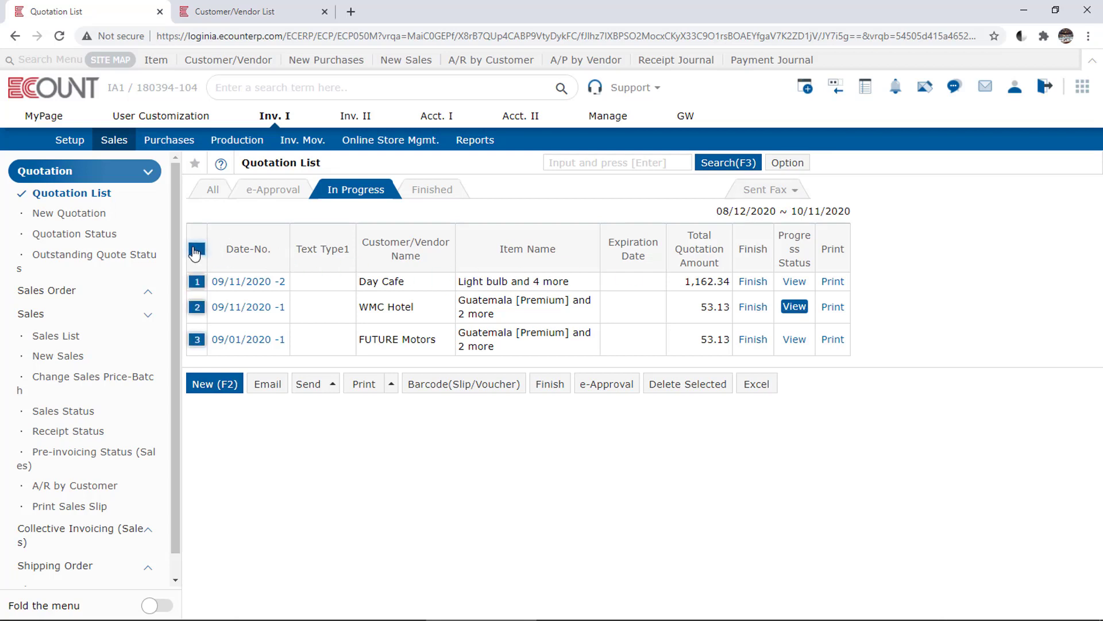
click(275, 384)
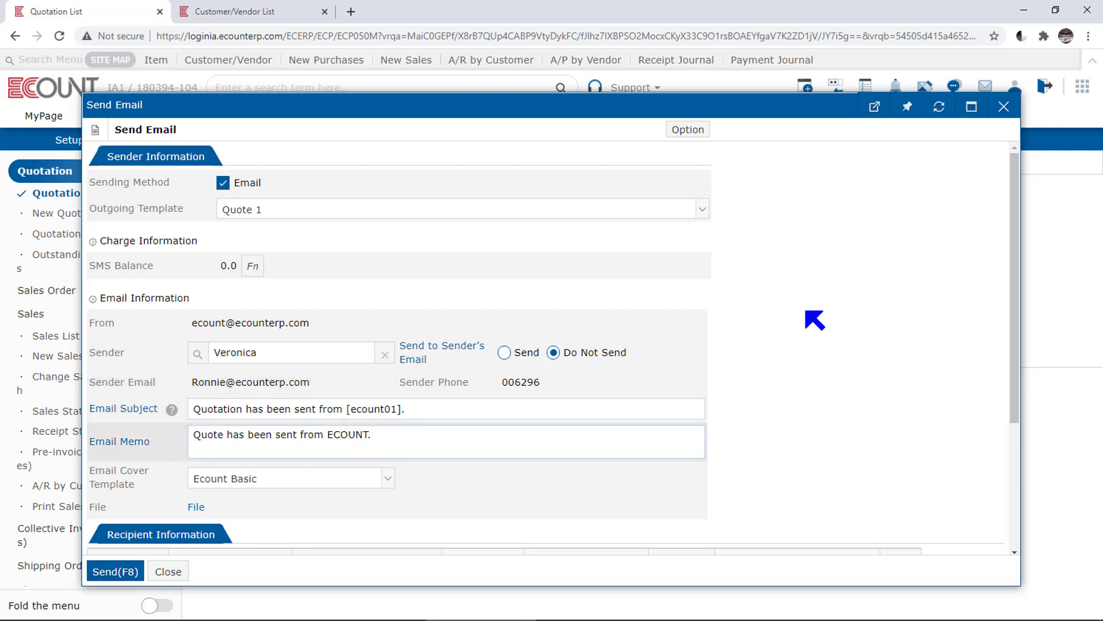
Expand the sender settings to all document types, try the first sender as Default for Sales Invoice, and close without saving.
click(697, 132)
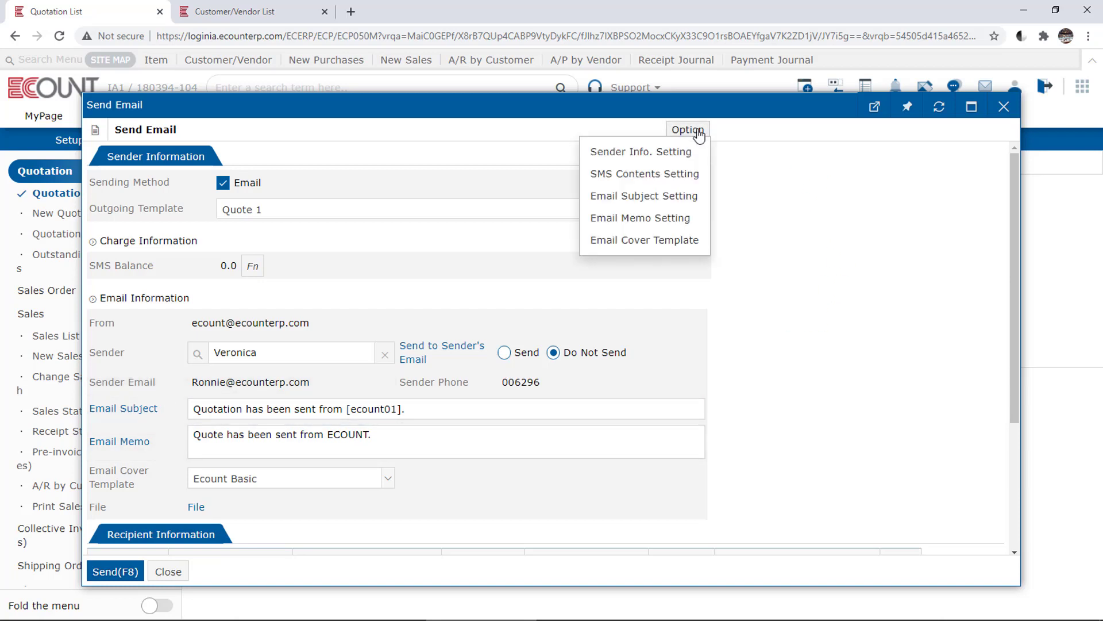
click(678, 151)
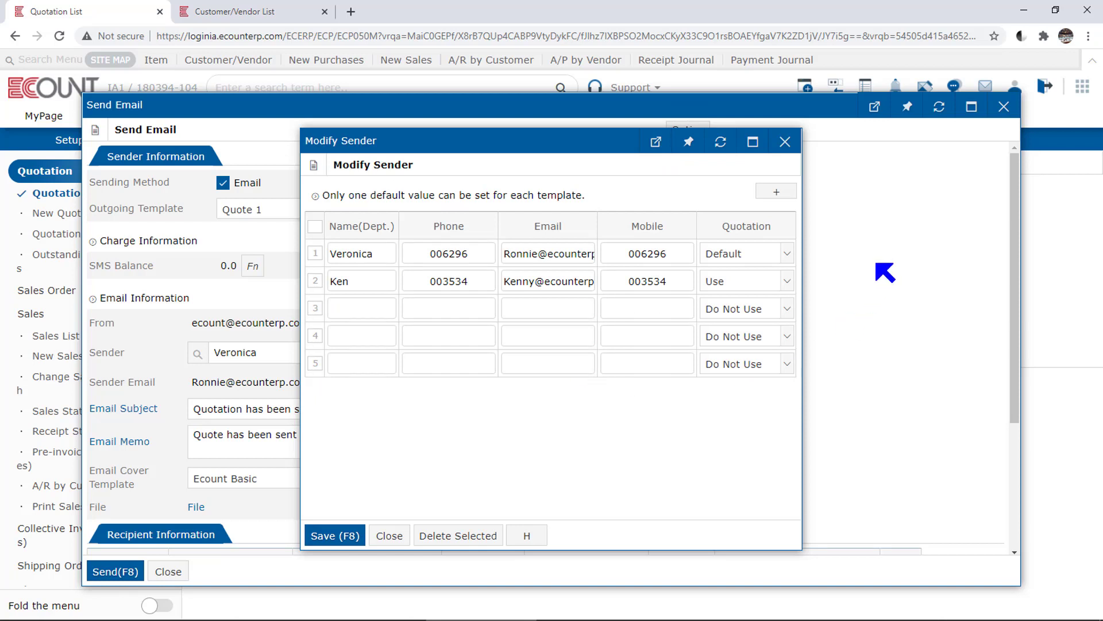
click(784, 195)
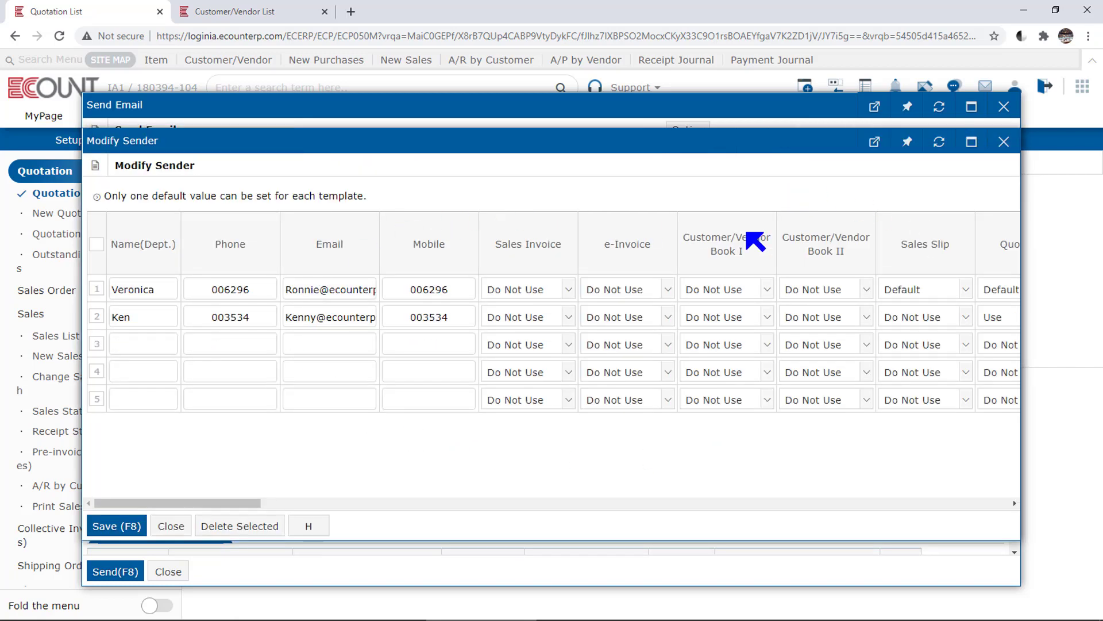
click(546, 290)
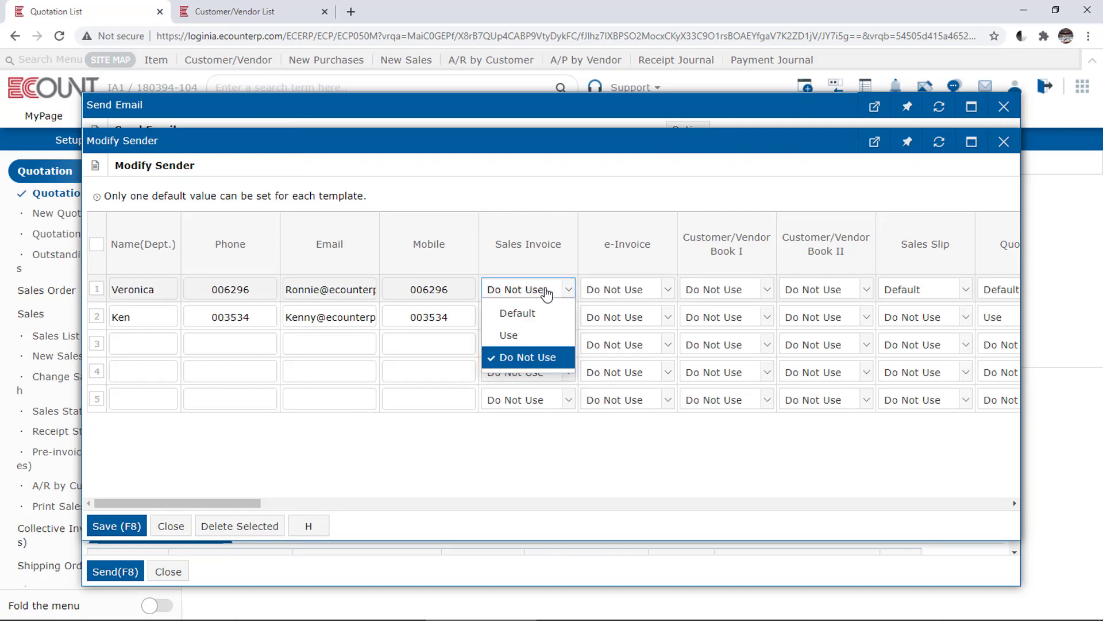
click(558, 318)
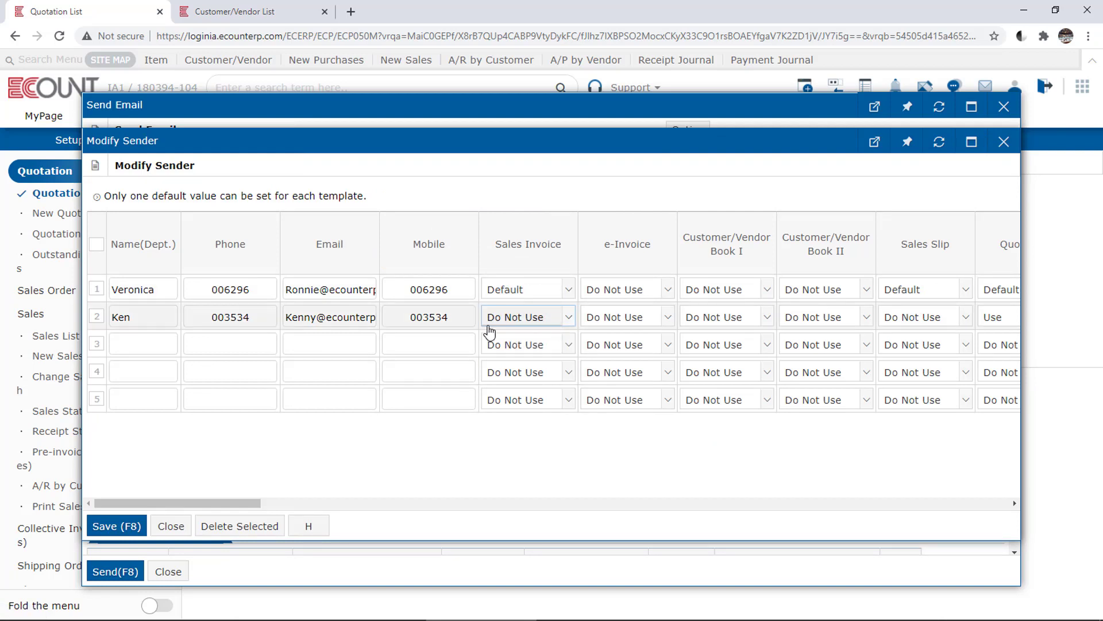
click(170, 526)
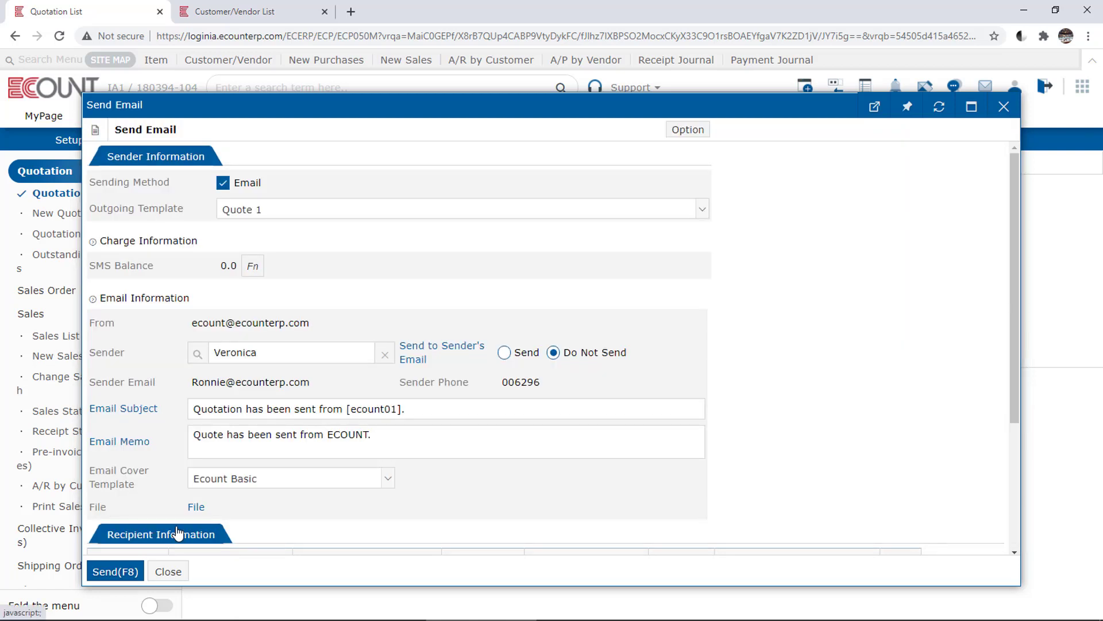
Enable sending to the sender's email, check the cover templates and recipients, and email the quotations to Day Cafe, WMC Hotel and FUTURE Motors.
click(697, 131)
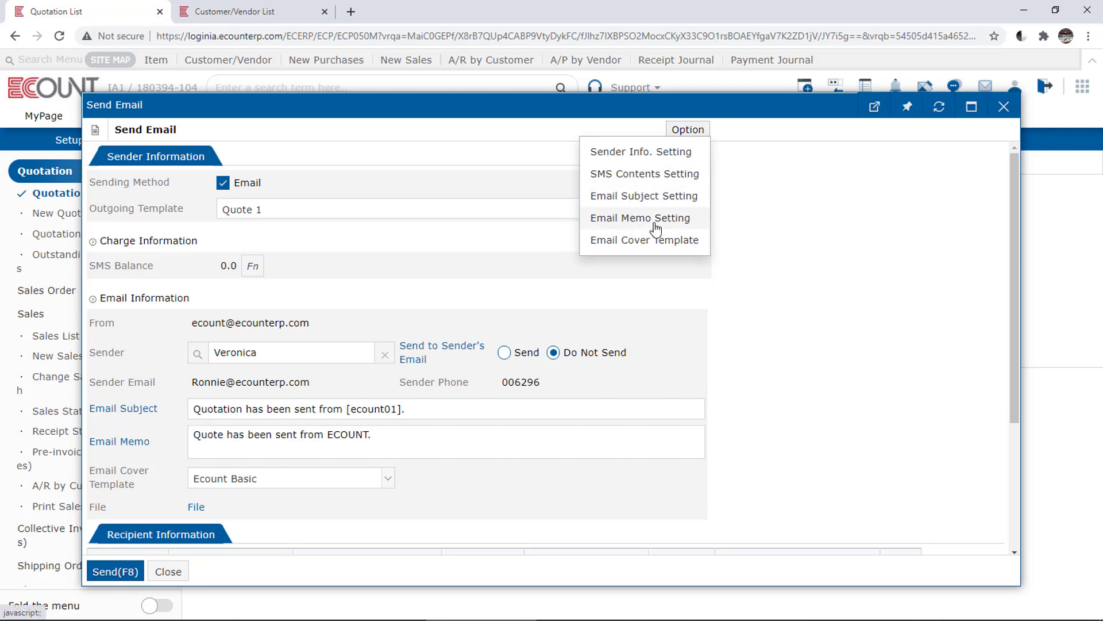
click(517, 355)
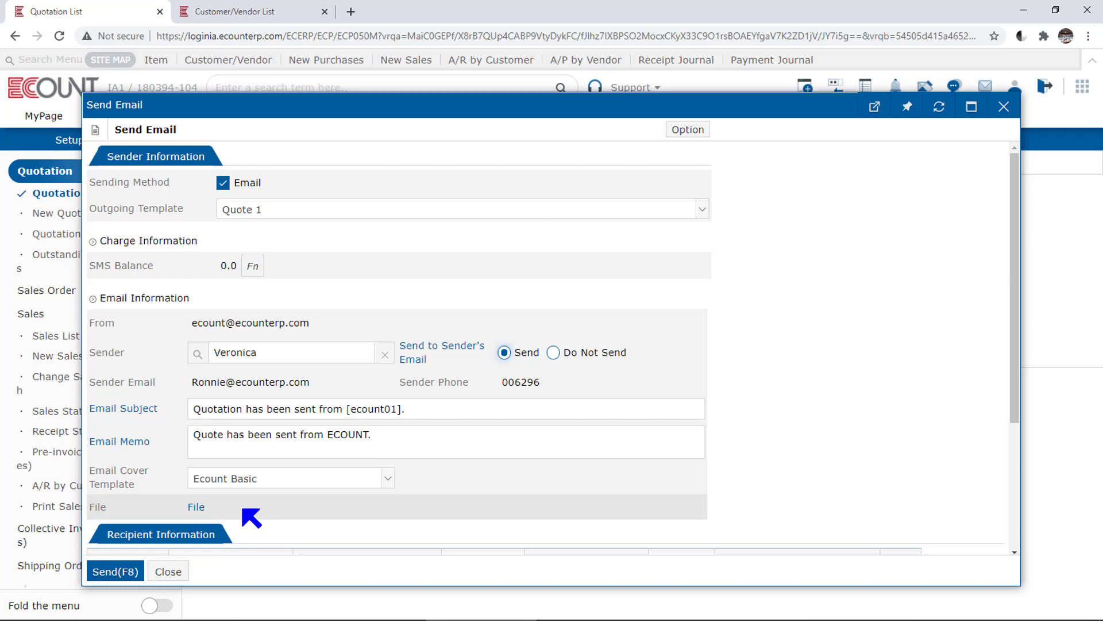
click(253, 480)
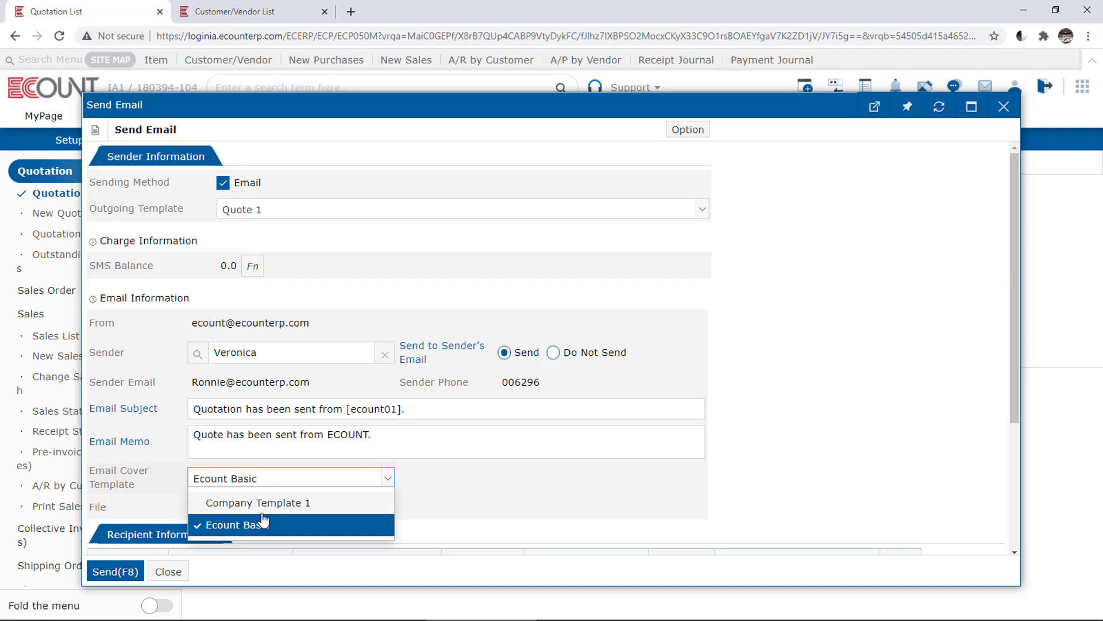
click(144, 486)
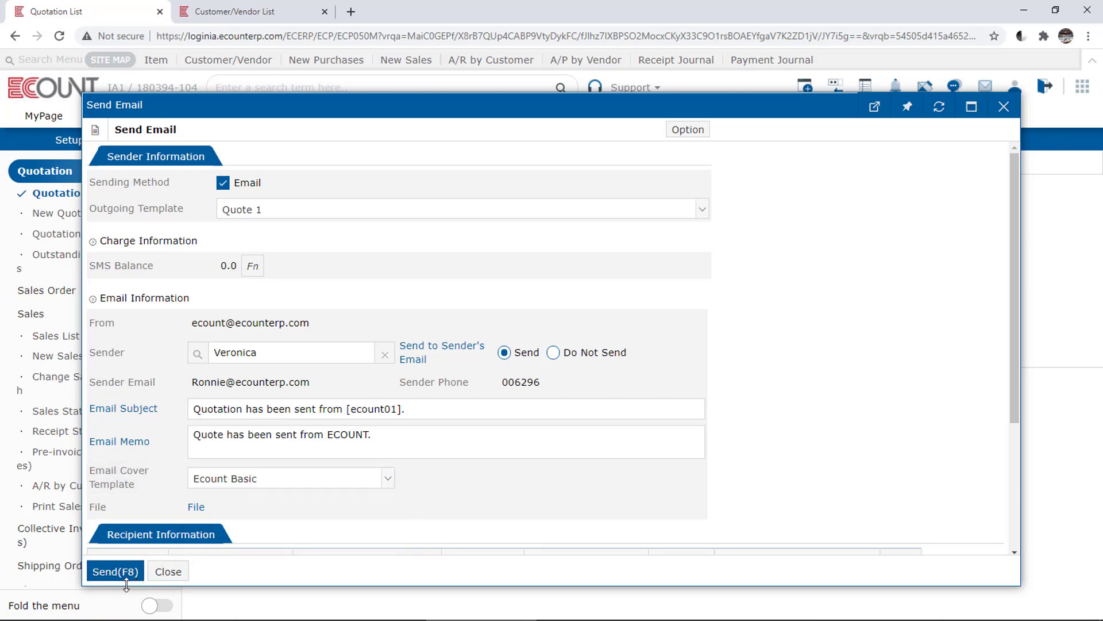
scroll(566, 500, down, 3)
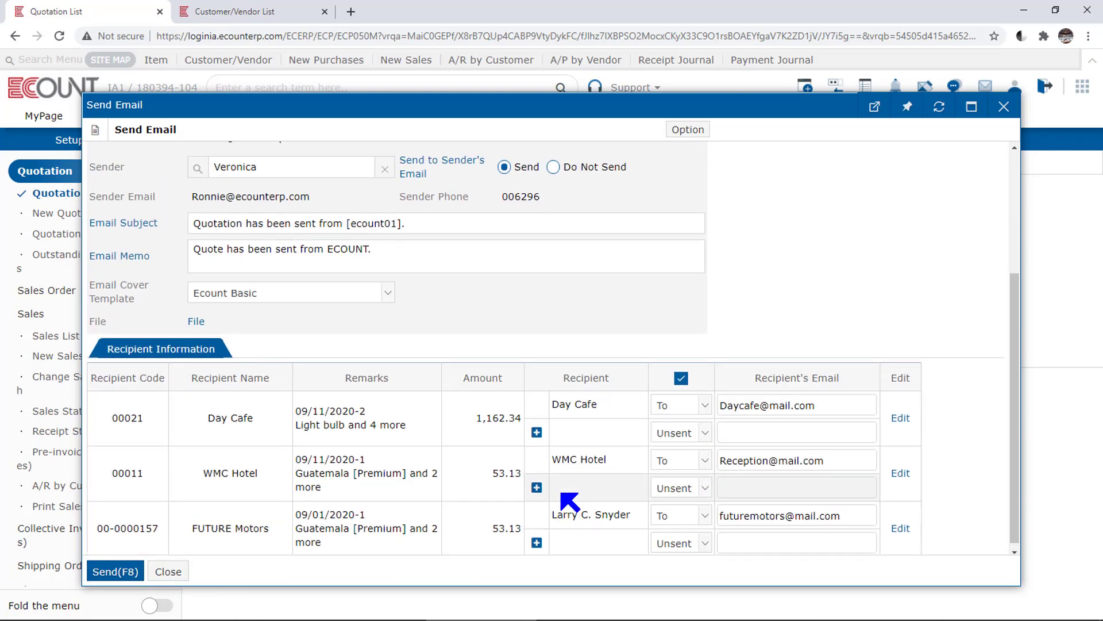
scroll(569, 501, down, 1)
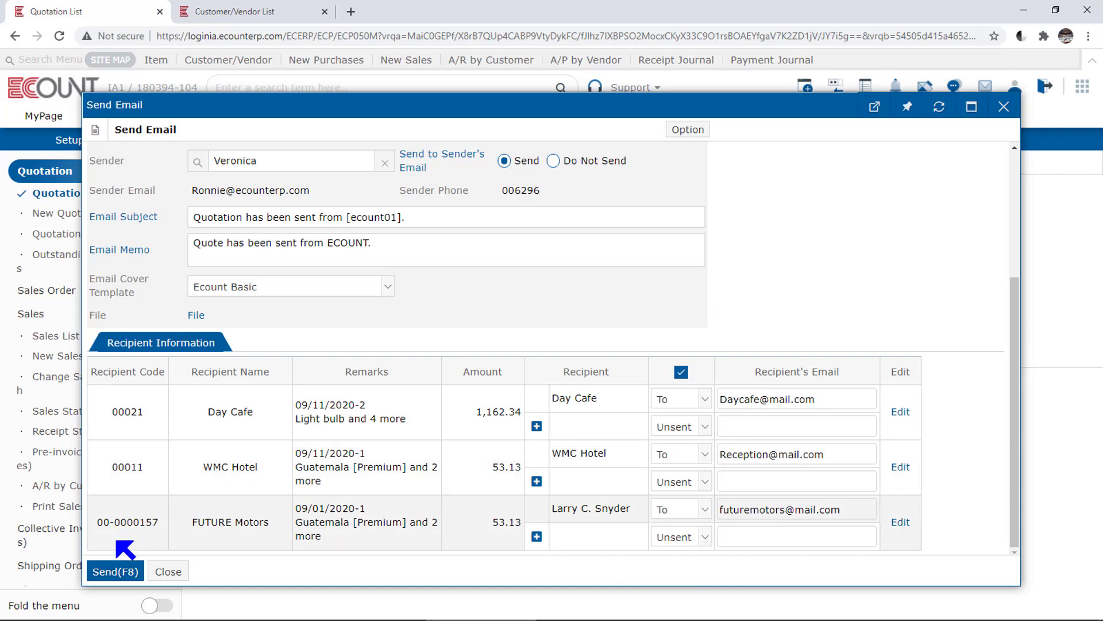
click(128, 573)
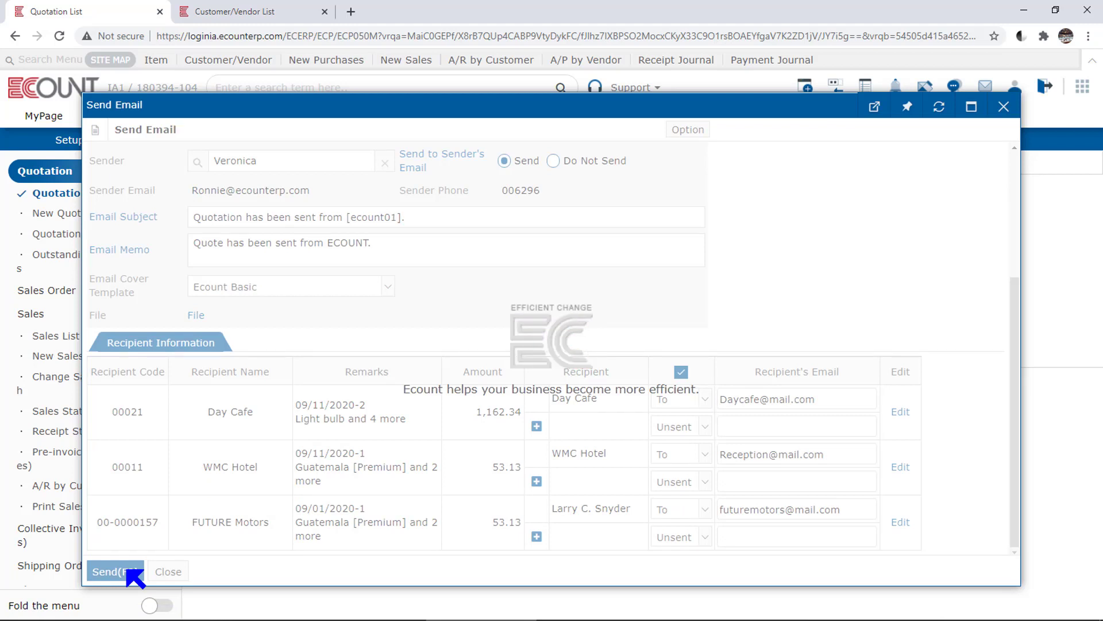
Close the email form and show the Sent Email list of quotations.
click(1003, 107)
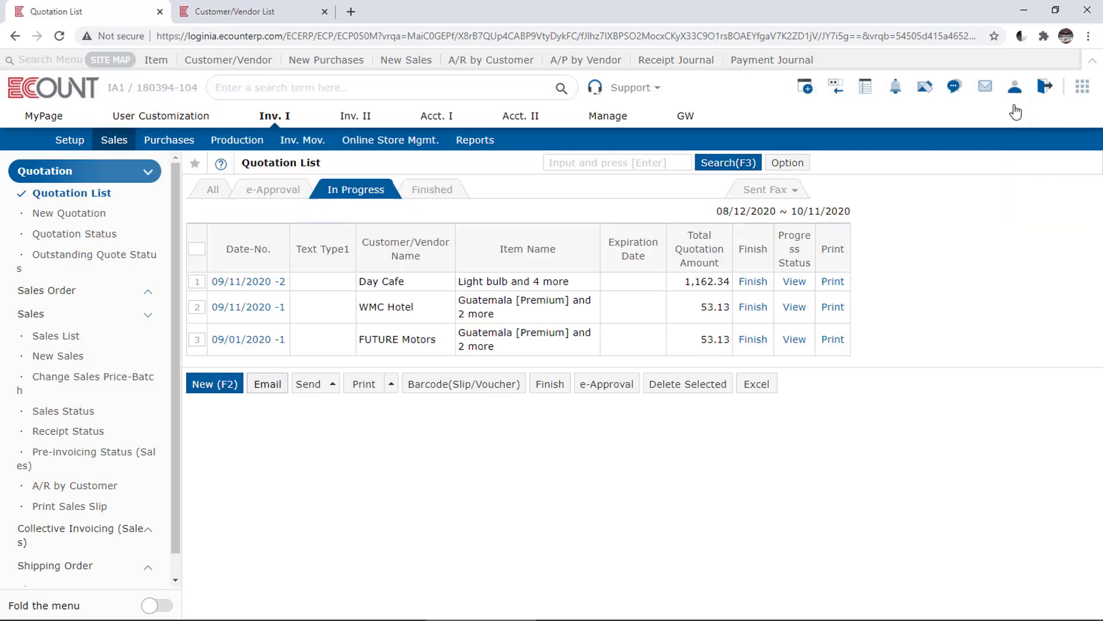
click(768, 190)
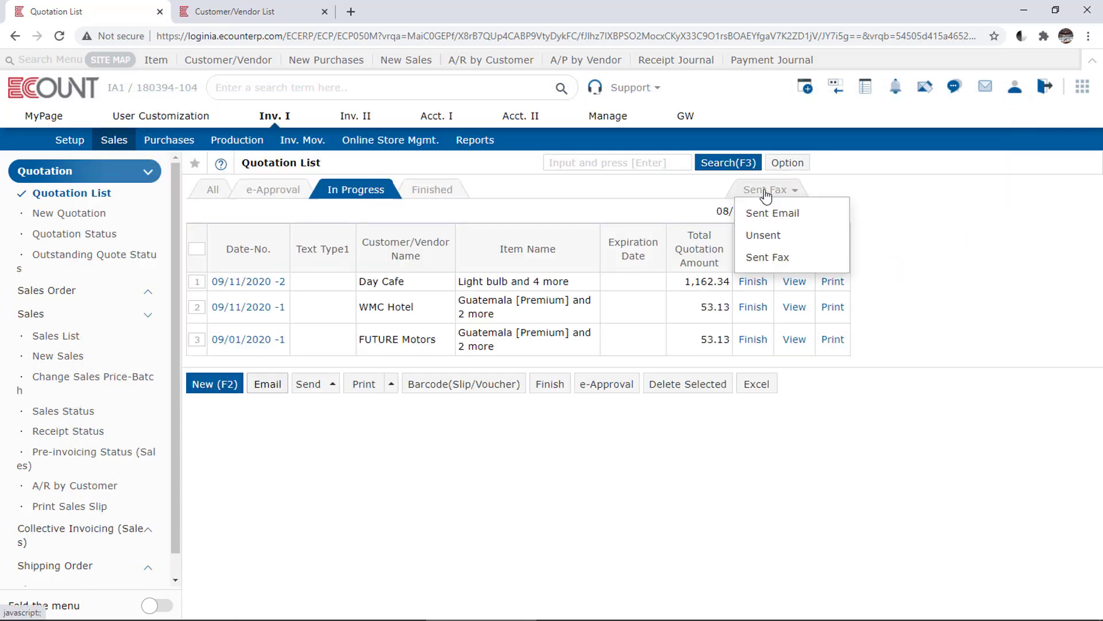
click(771, 234)
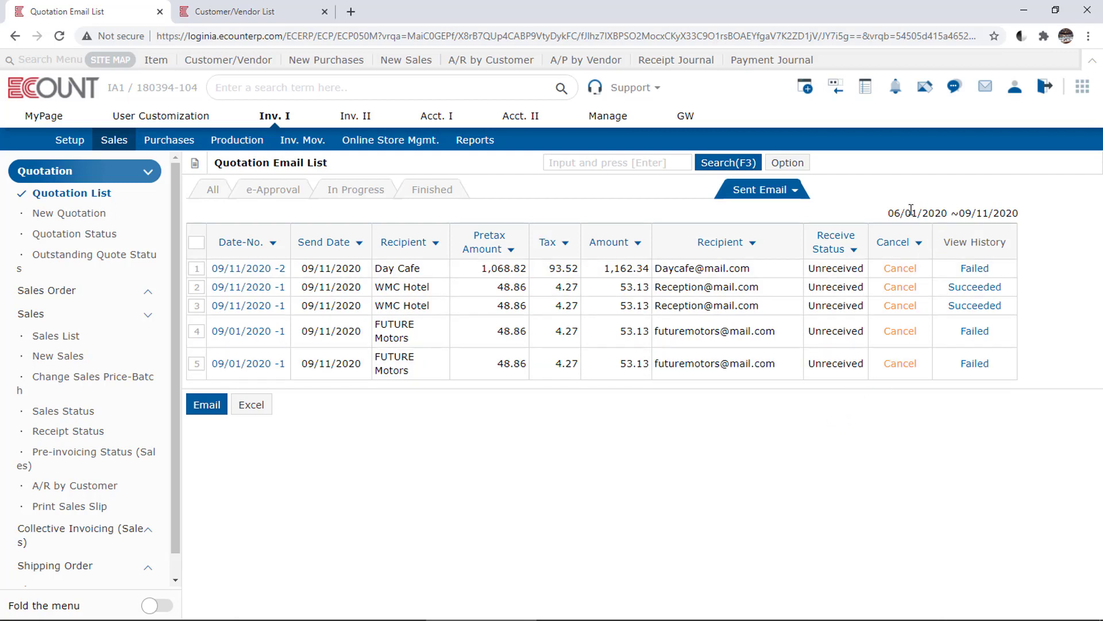
Check which other sent or unsent lists can be shown, and return to the in-progress quotations.
click(797, 191)
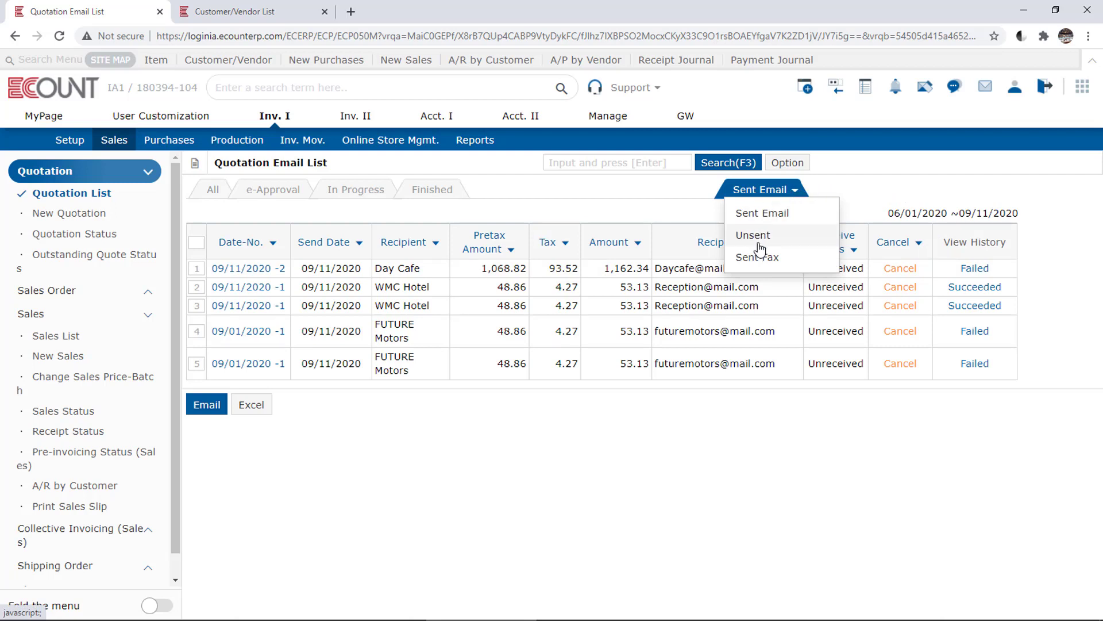
click(352, 198)
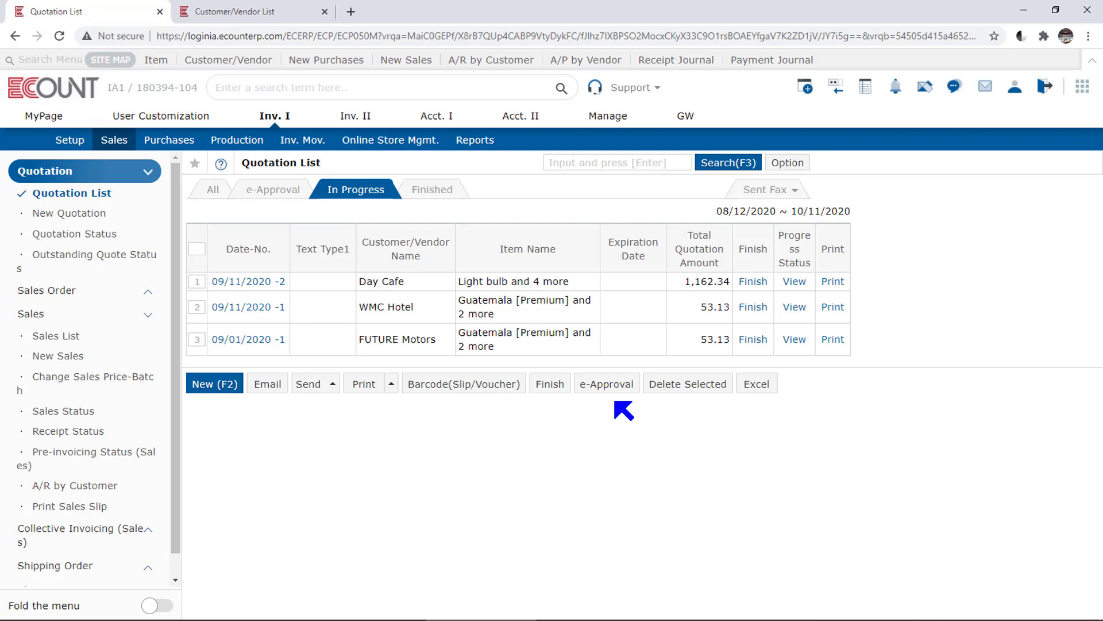
Try January as the start month in the quotation search conditions, and close them without searching.
click(756, 165)
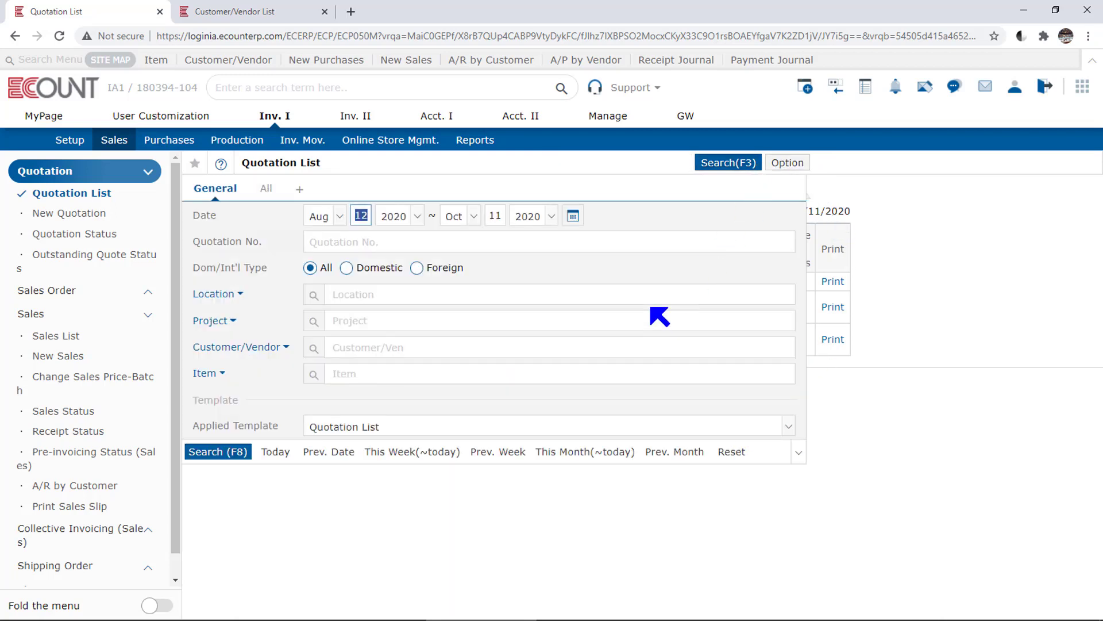
click(329, 222)
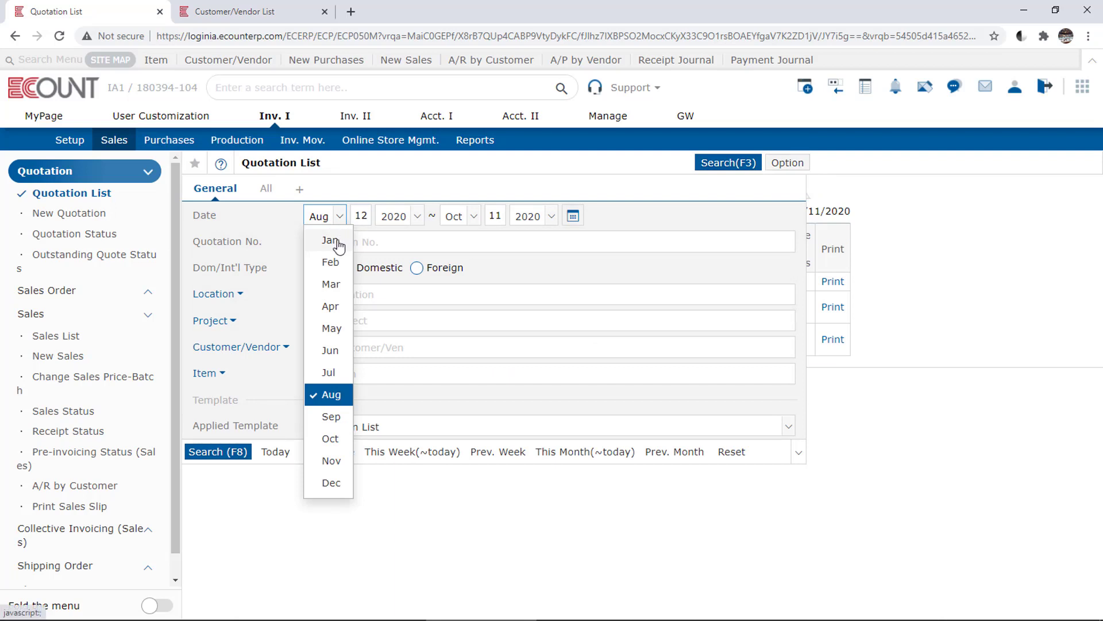
click(336, 241)
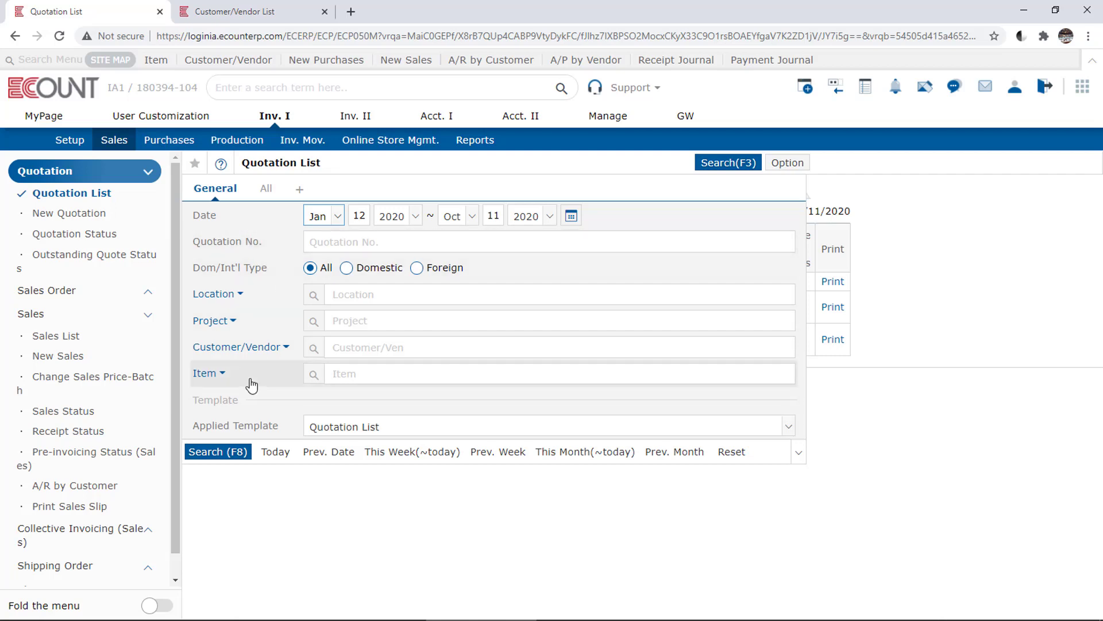
click(745, 164)
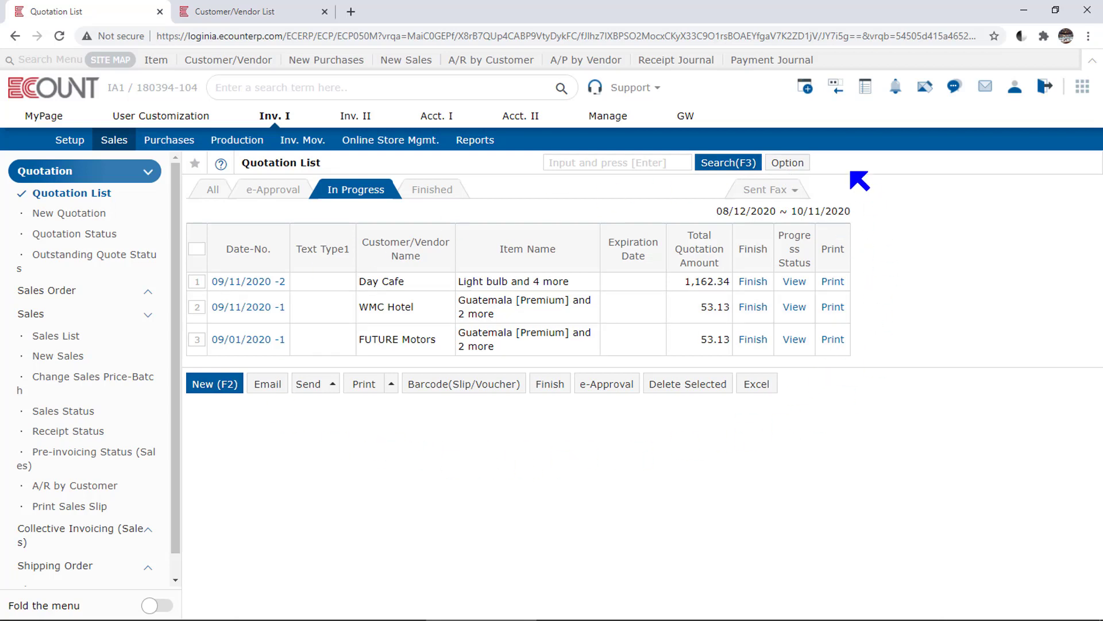
Create a new quotation list template named List Template, copied from the Quotation List form.
click(802, 163)
mouse_move(738, 212)
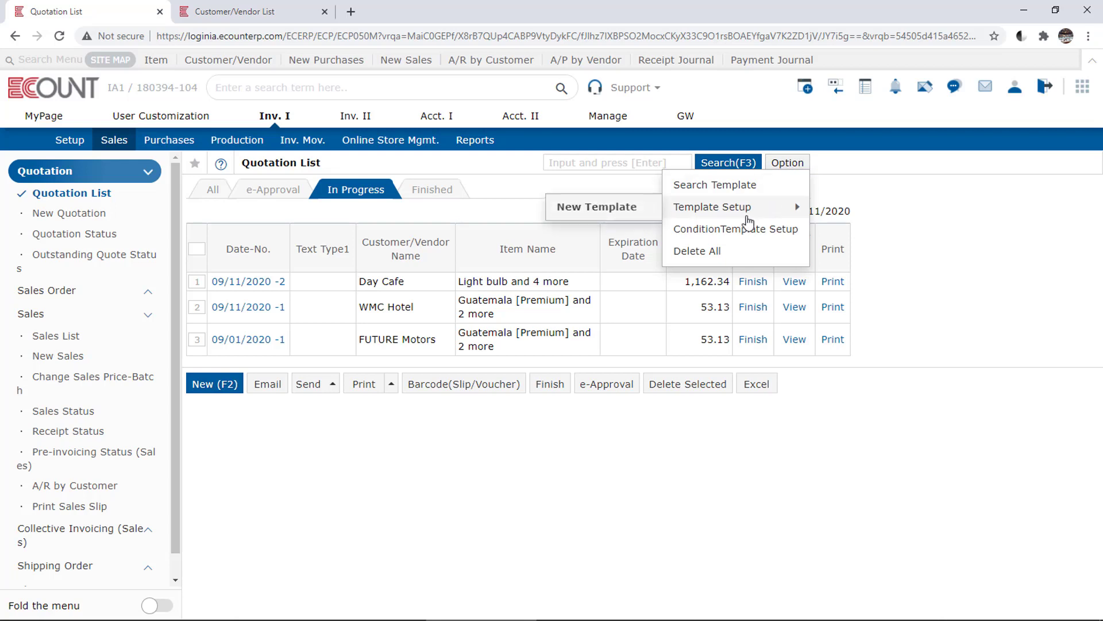
click(641, 215)
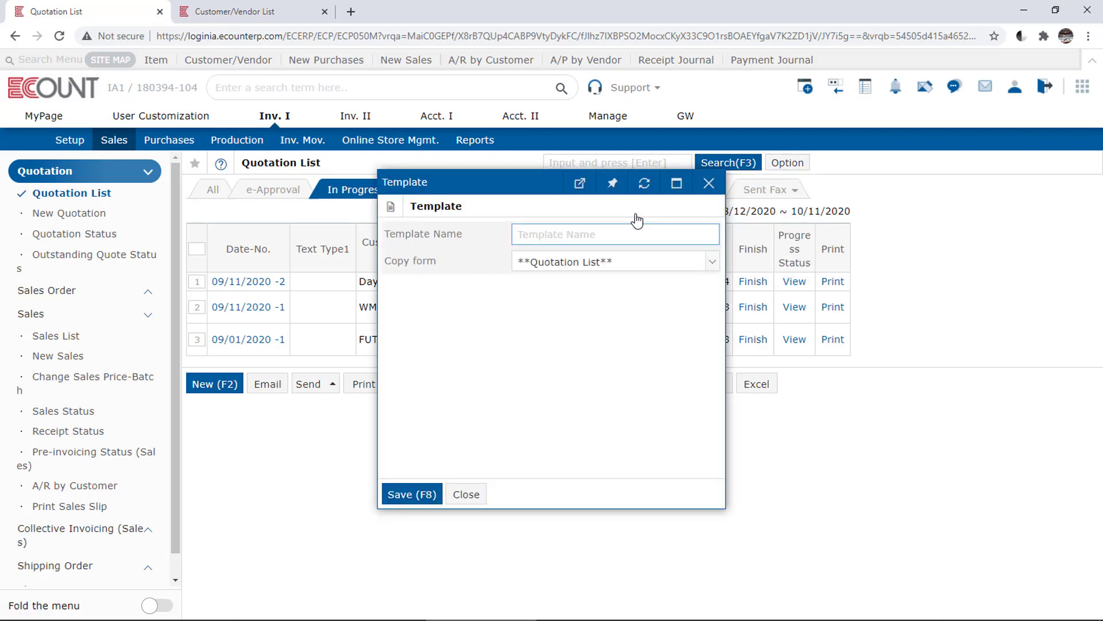
text(List Template)
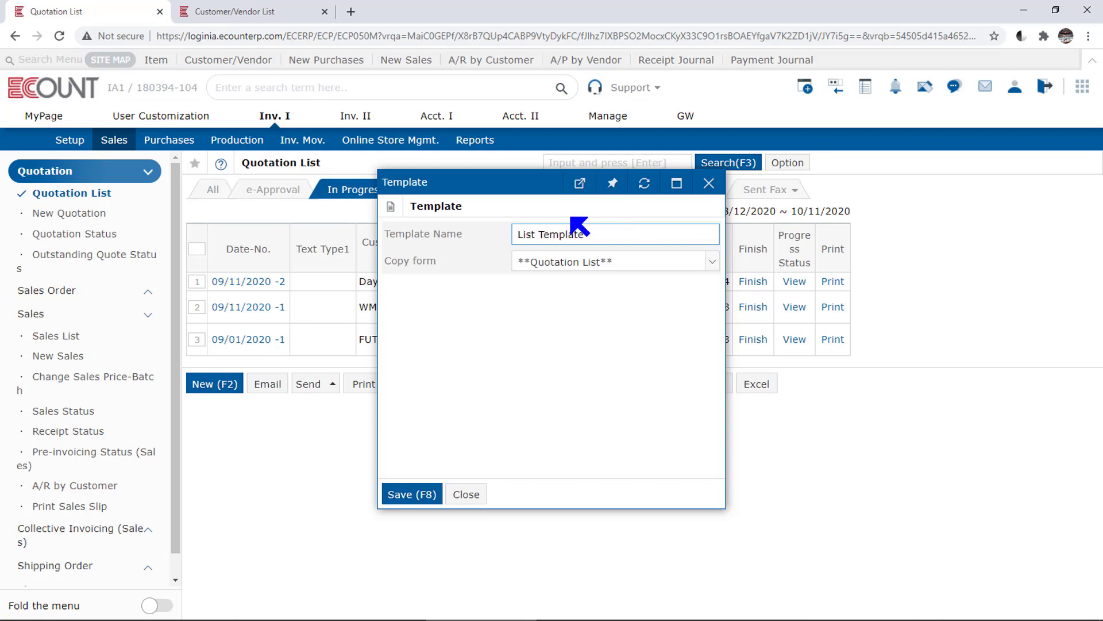
click(424, 496)
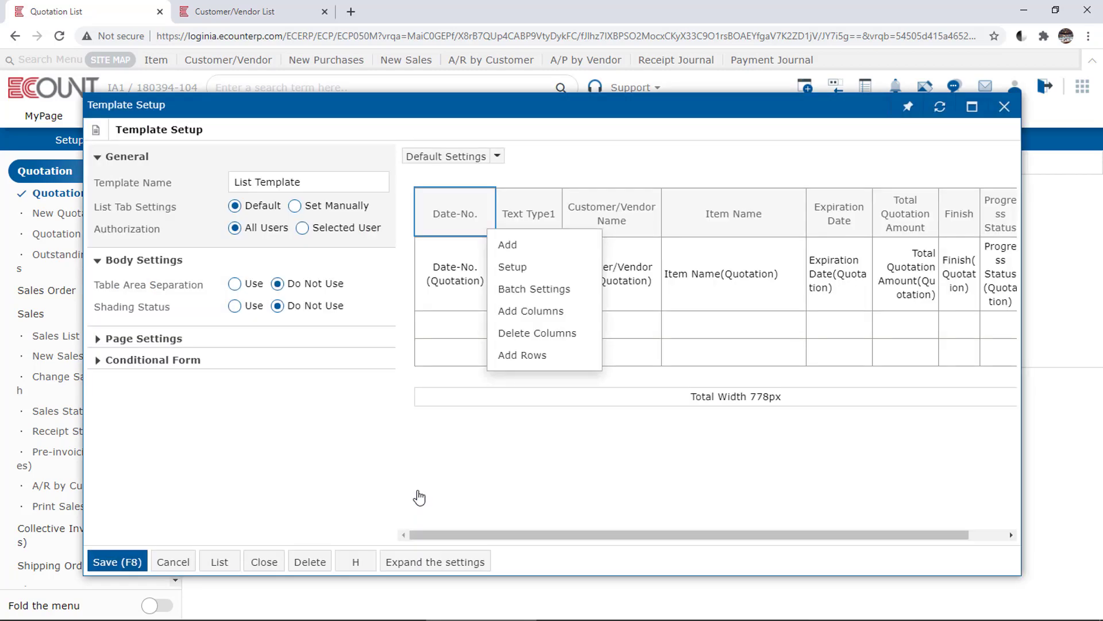
View the fields that can be added at the Customer/Vendor Name column, and close the template setup without adding any.
click(628, 225)
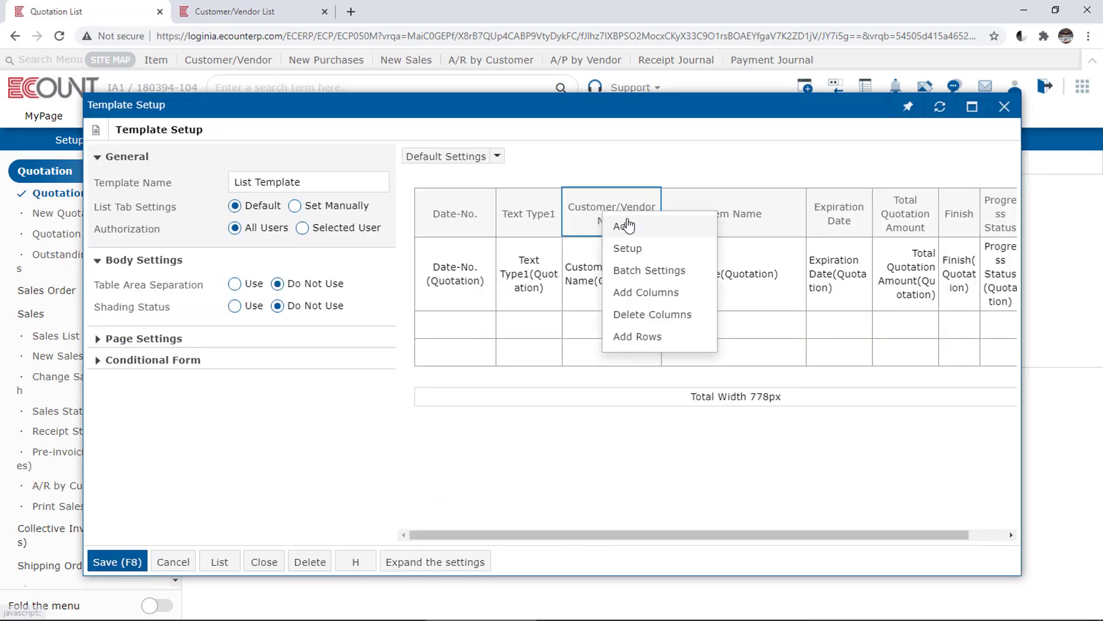
click(687, 232)
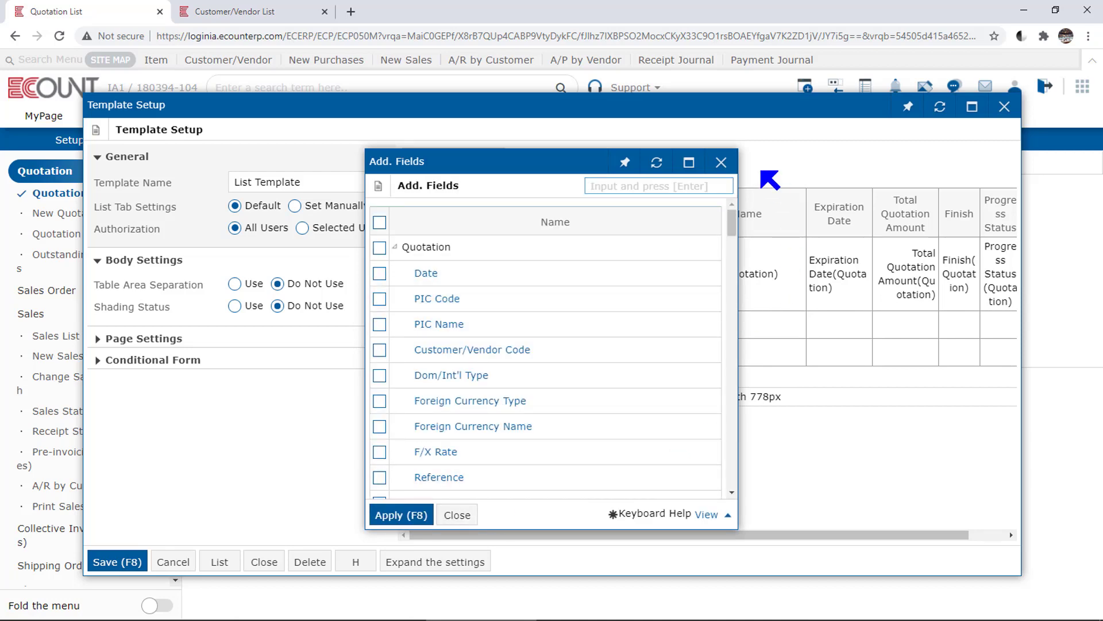
click(722, 163)
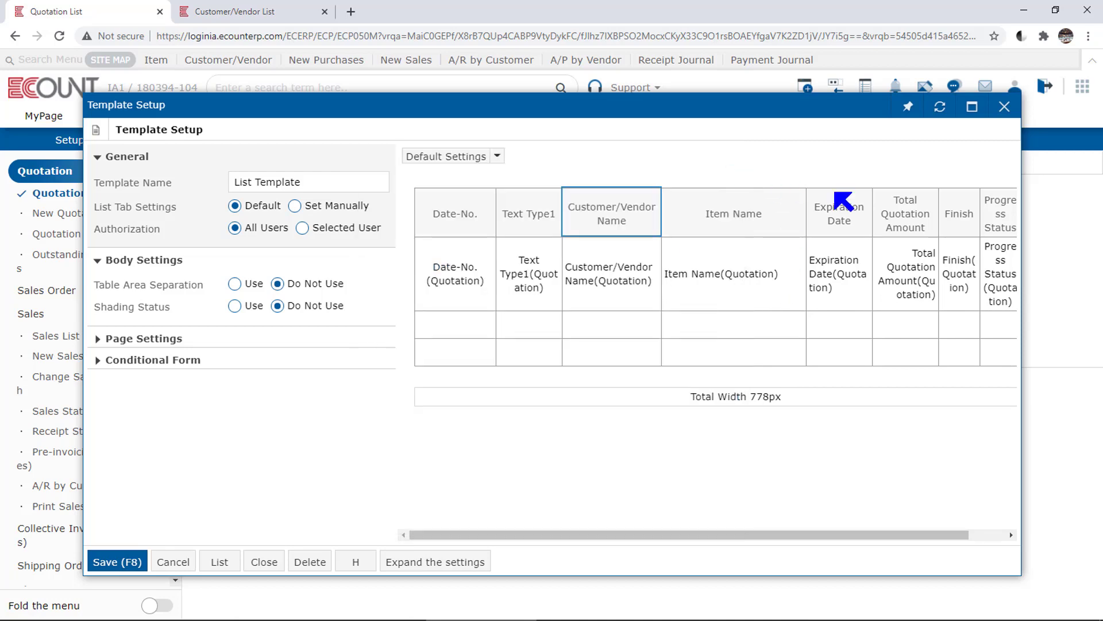
click(1005, 108)
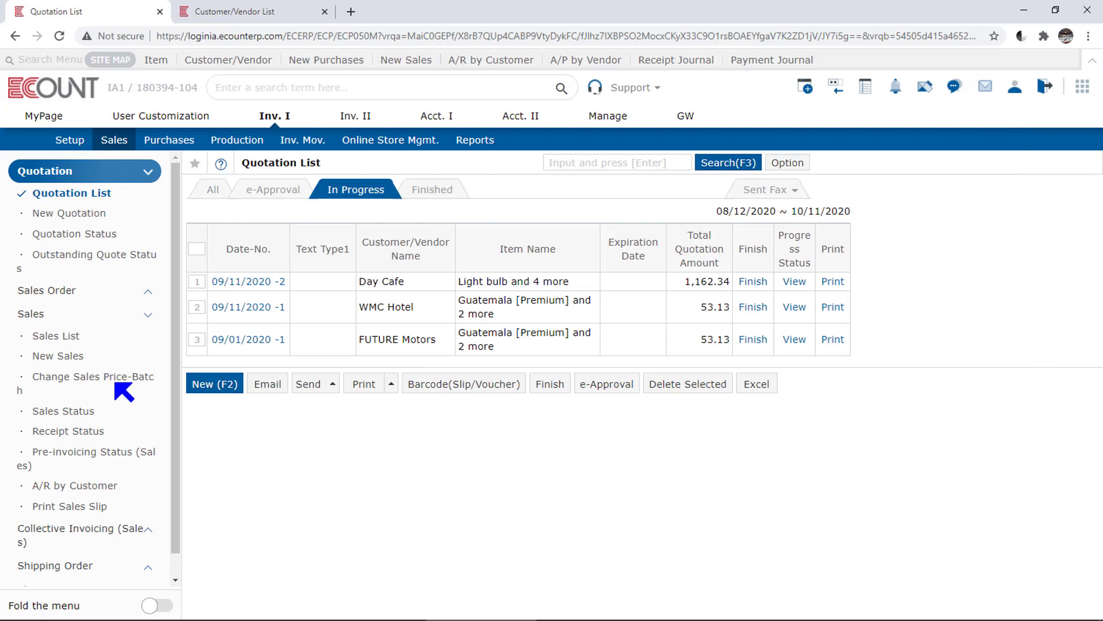
Run the detailed Quotation Status report by line for 09/01/2020 to 09/11/2020, and show its print options.
click(88, 240)
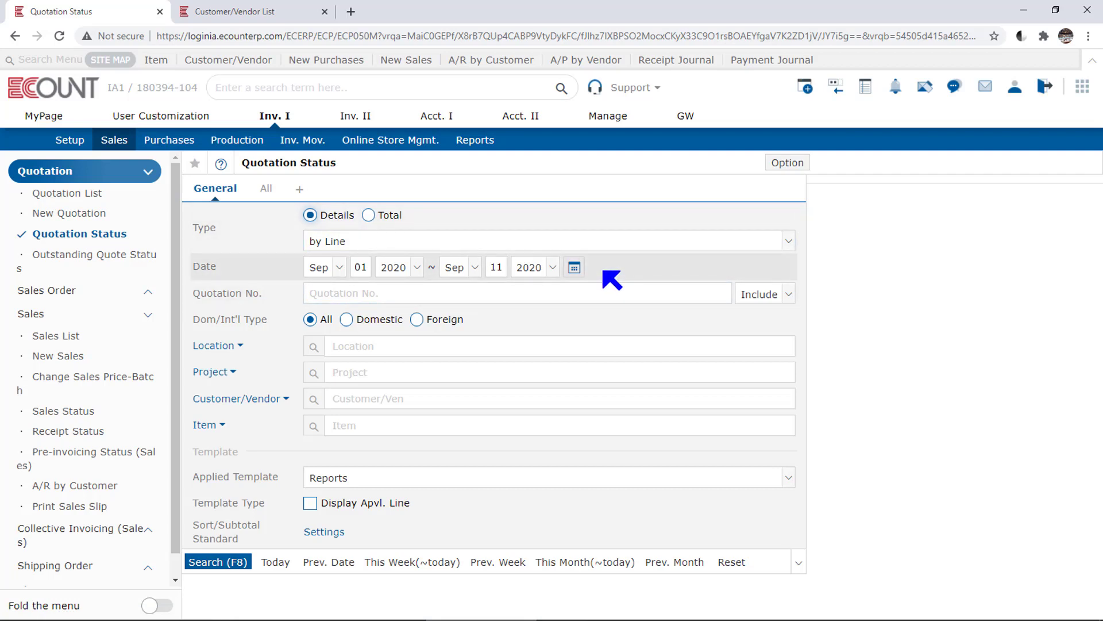
click(604, 246)
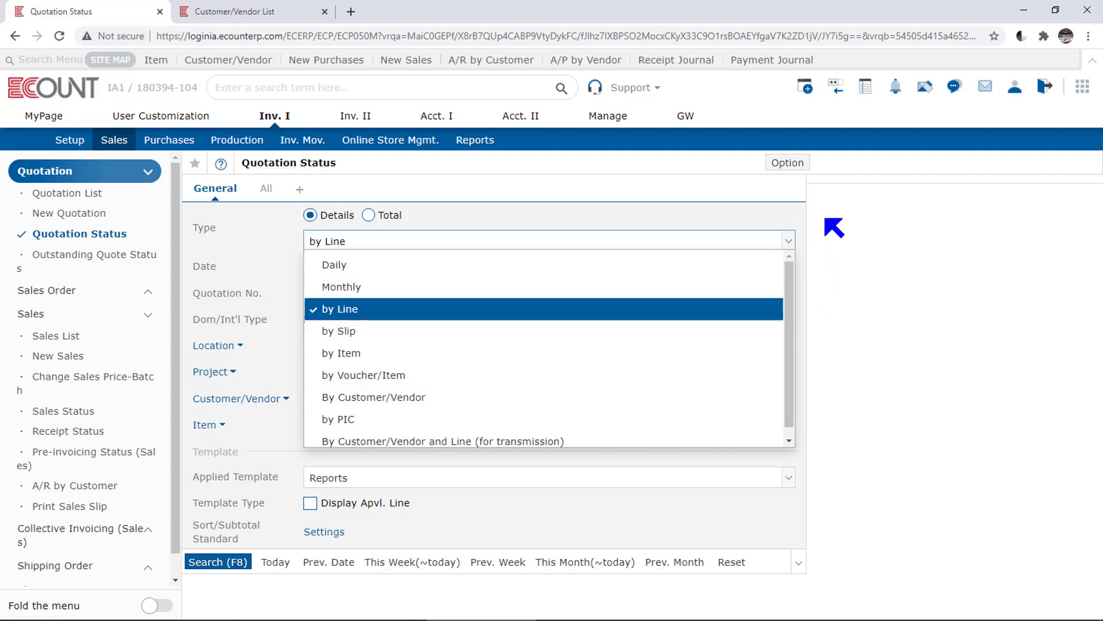
click(786, 164)
mouse_move(733, 220)
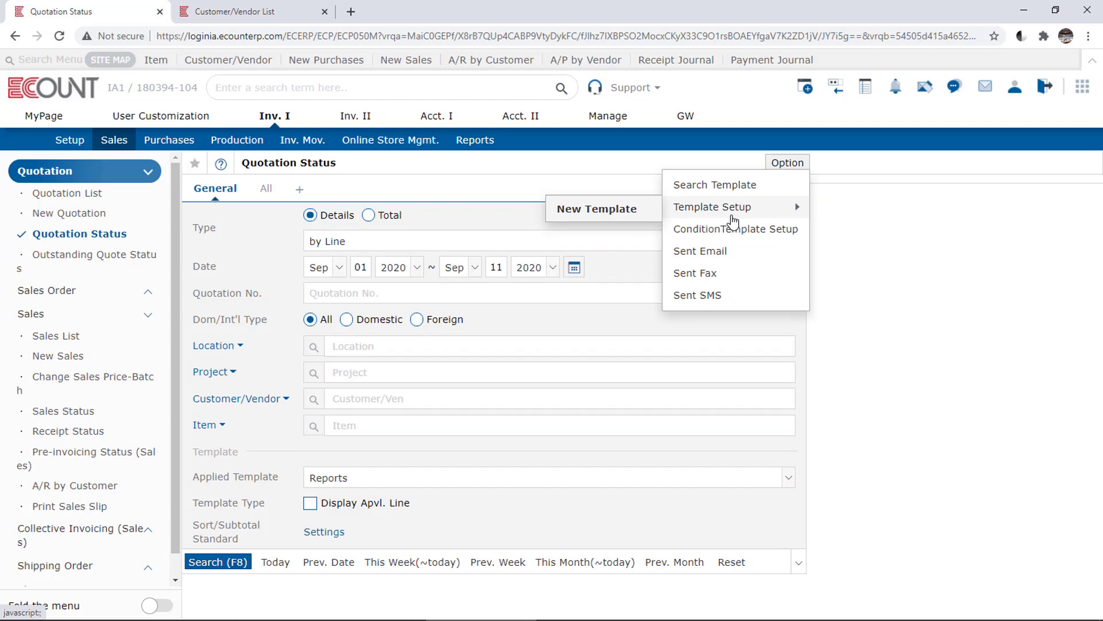
click(196, 566)
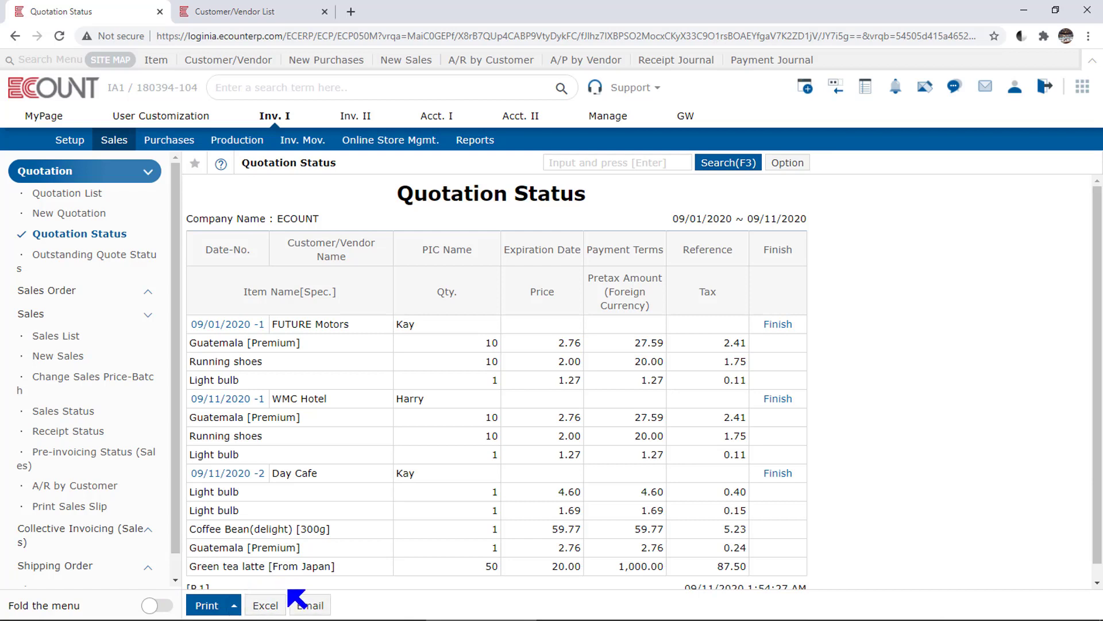
click(233, 601)
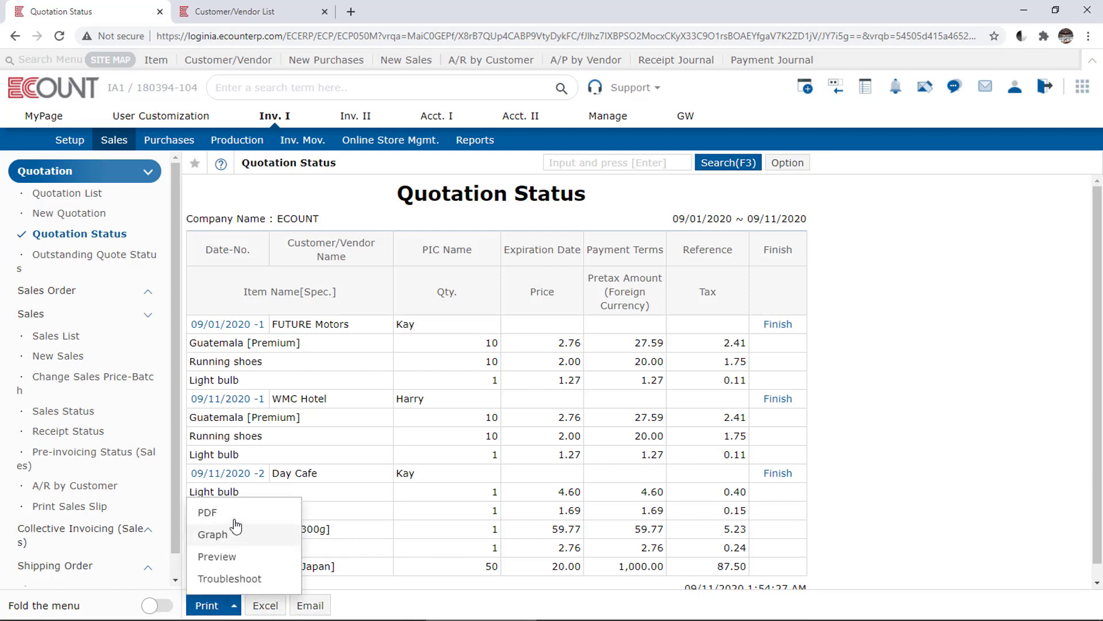